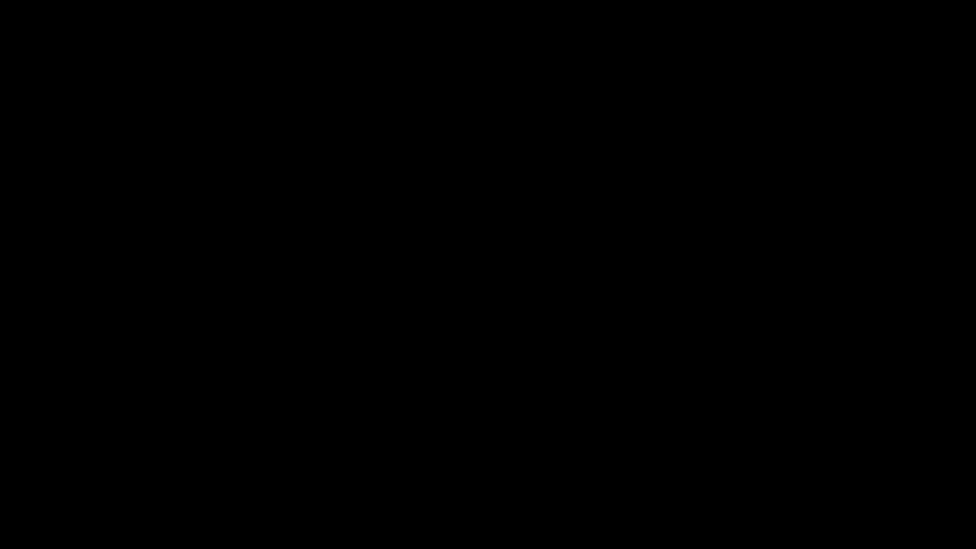
# Open a new blank tab in Chrome.
pyautogui.hotkey('ctrl', 't')
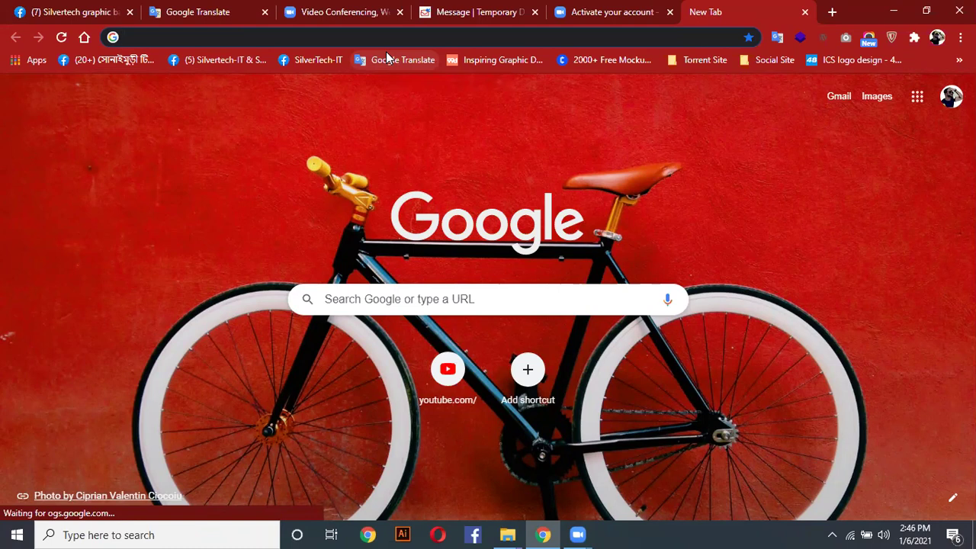
# Start a new incognito window and load freelancer.com's Contests jobs page from the 'free' suggestion.
pyautogui.write('fr')
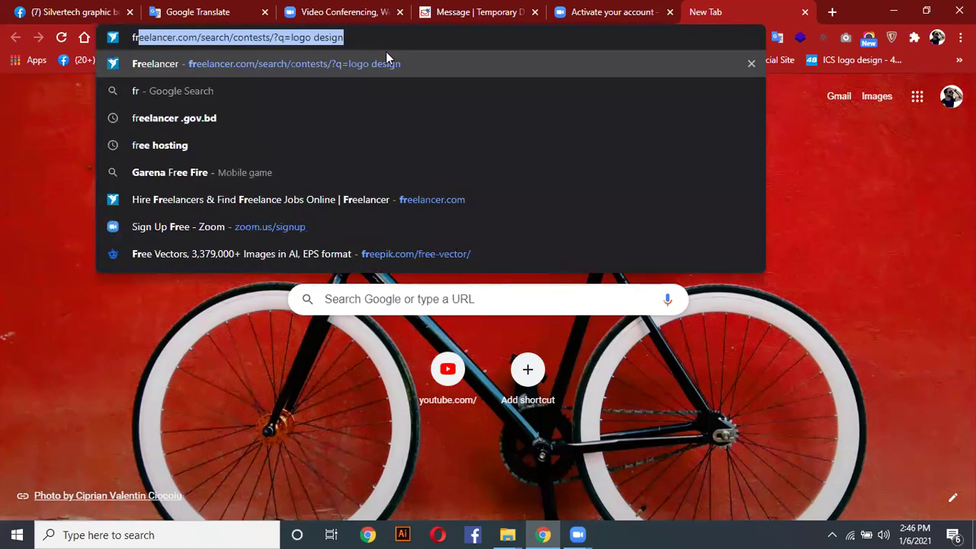
pyautogui.write('e')
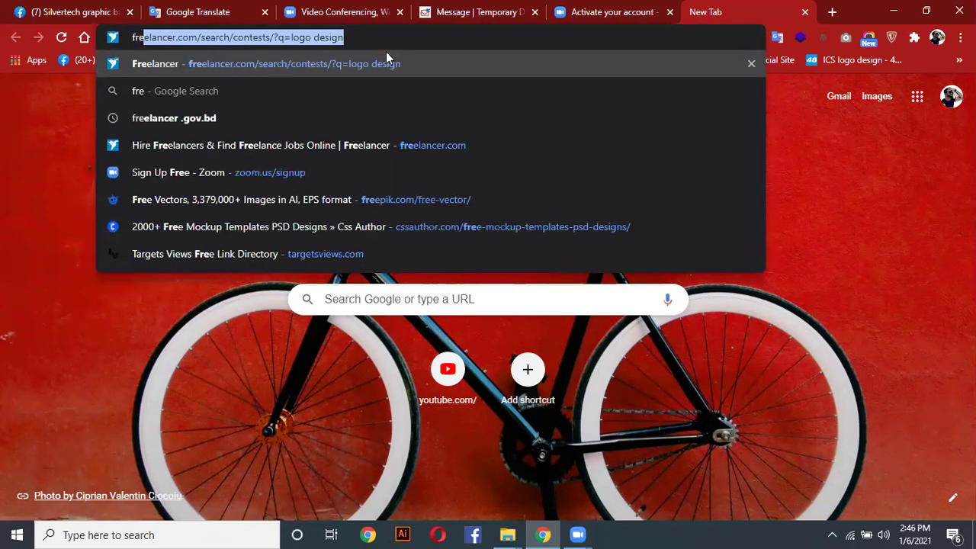
pyautogui.hotkey('ctrl', 'a')
pyautogui.press('BackSpace')
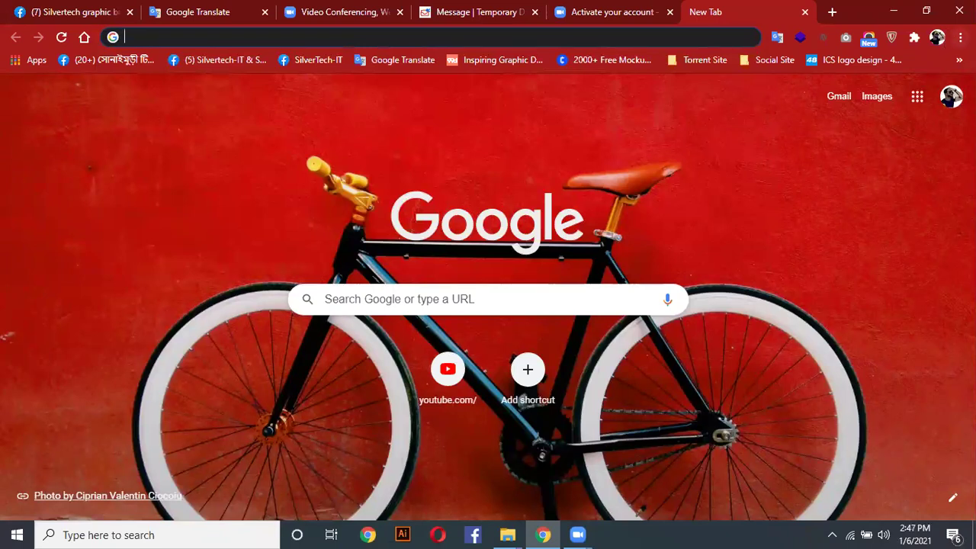
pyautogui.click(960, 37)
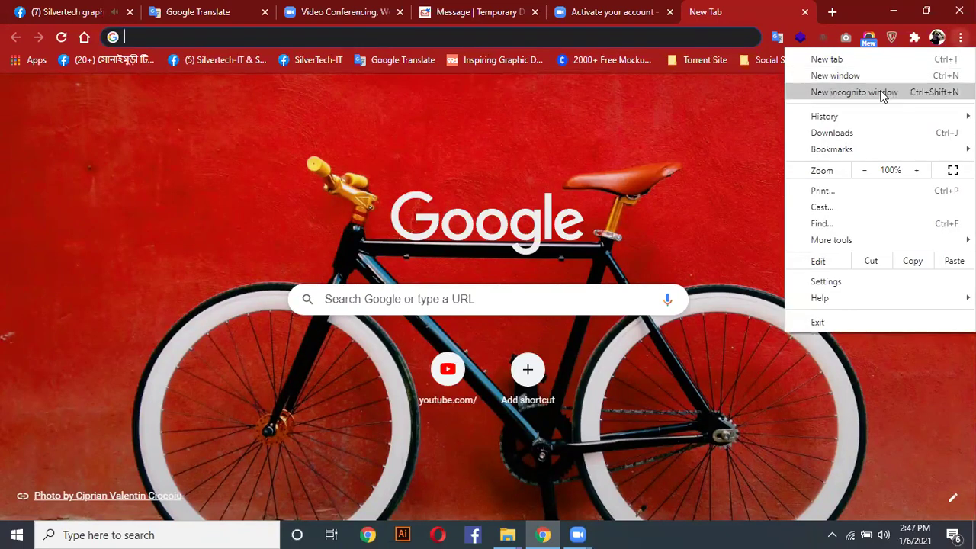
pyautogui.click(853, 91)
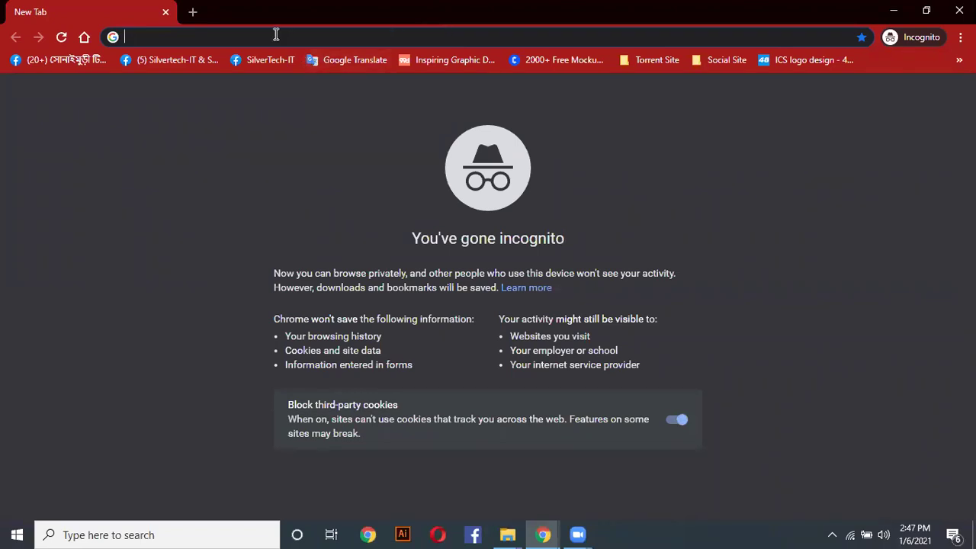
pyautogui.write('free')
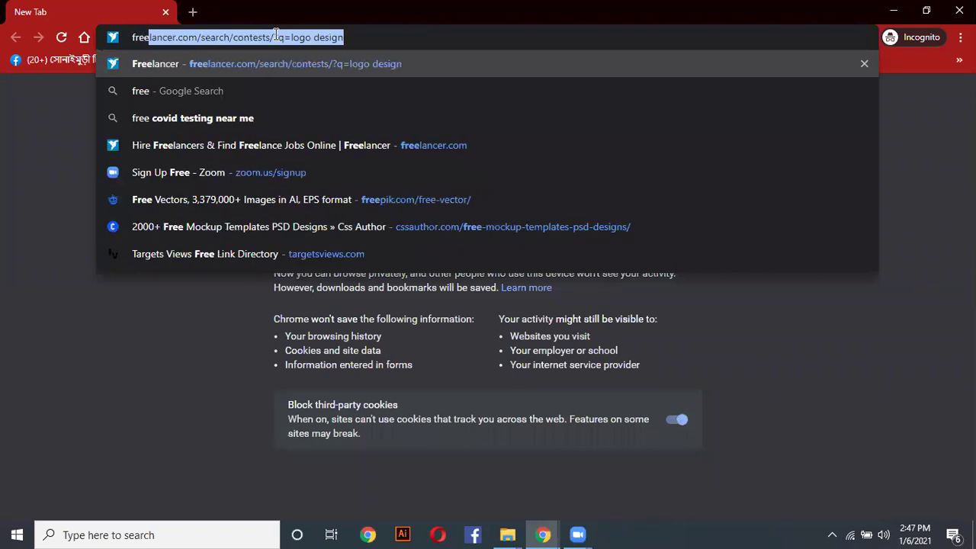
pyautogui.press('Return')
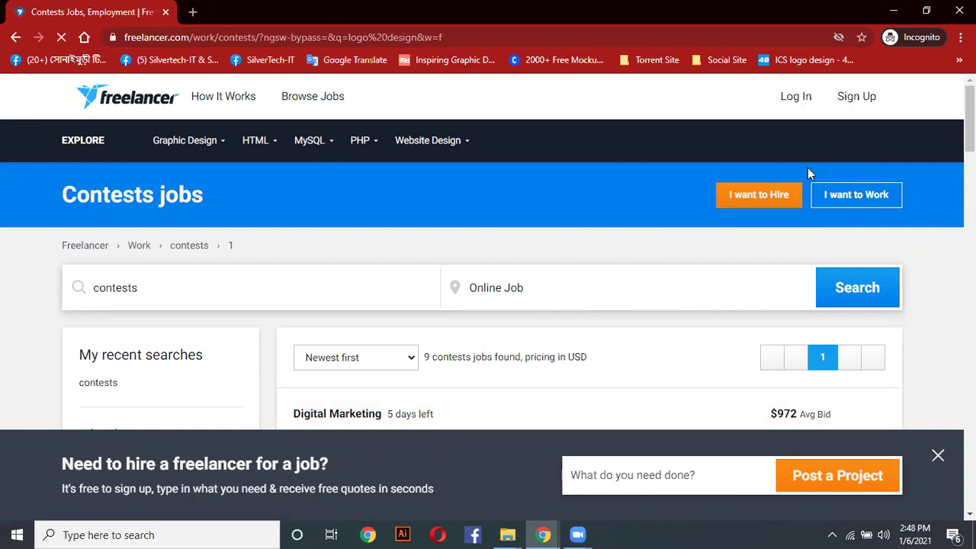
# Open the Sign Up form and fill the e-mail field from a saved autofill entry.
pyautogui.click(856, 109)
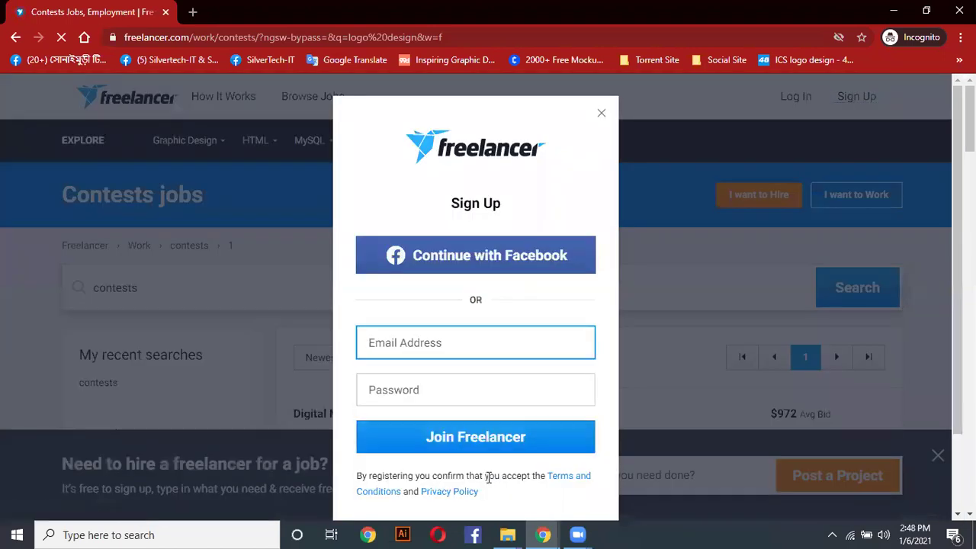
pyautogui.click(453, 342)
pyautogui.press('Down')
pyautogui.press('Down')
pyautogui.press('Down')
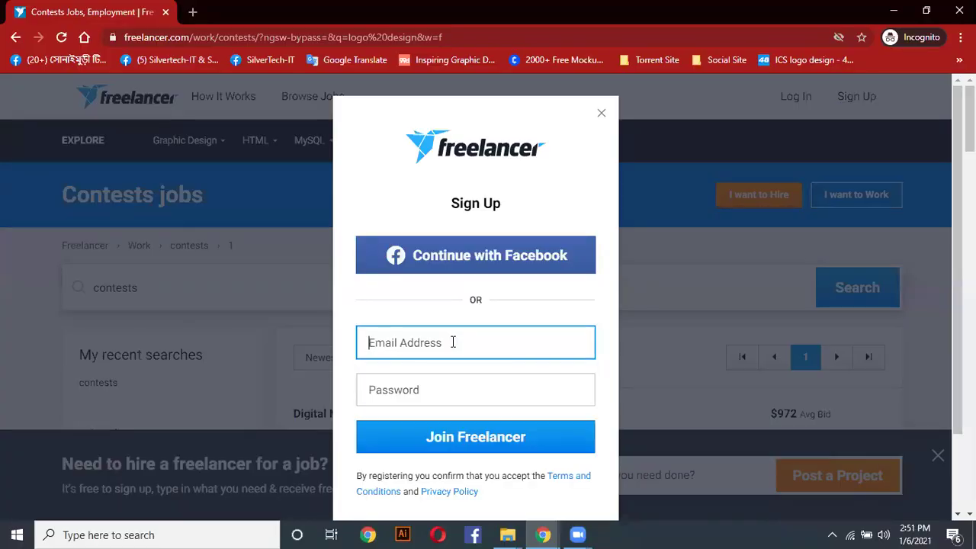
pyautogui.click(400, 342)
pyautogui.click(442, 378)
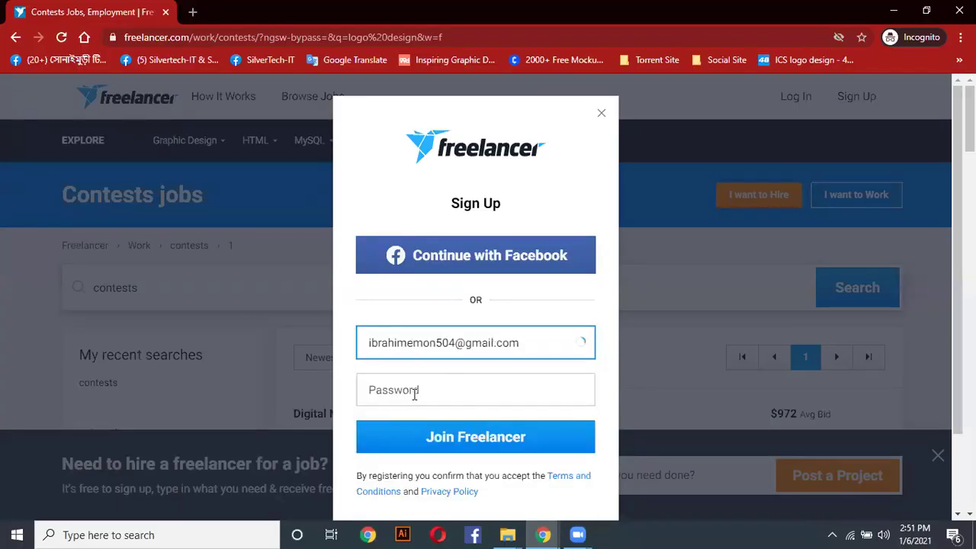
pyautogui.scroll(-1, 416, 394)
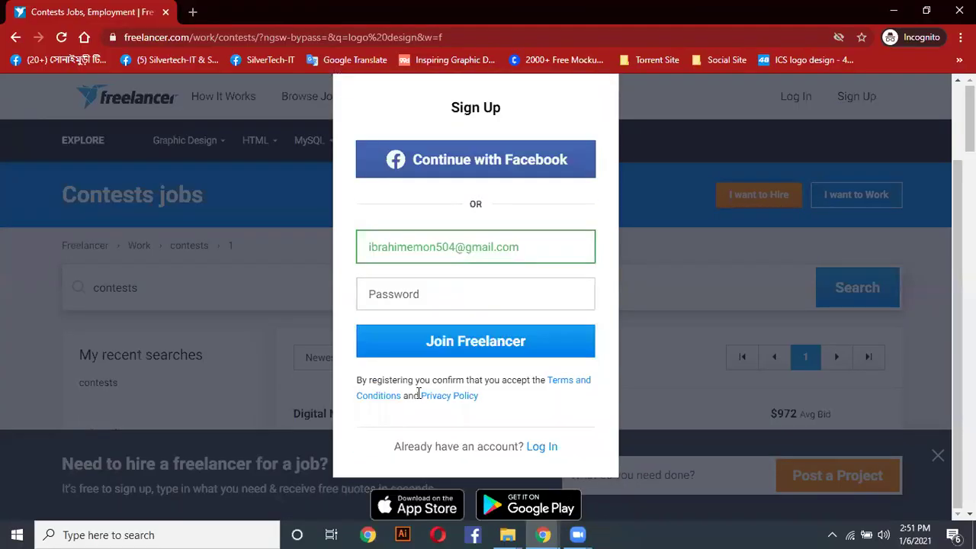
# Enter the account password and submit the form with Join Freelancer.
pyautogui.click(411, 297)
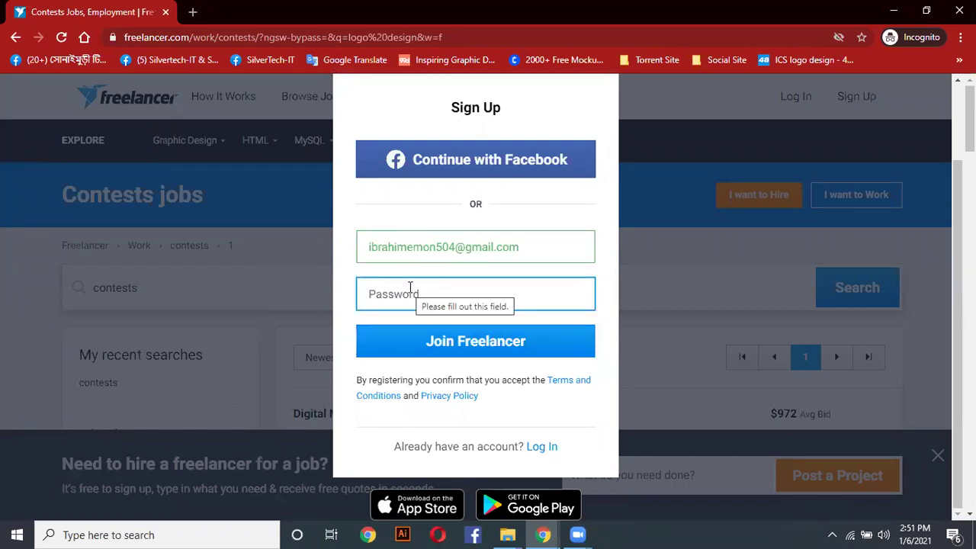
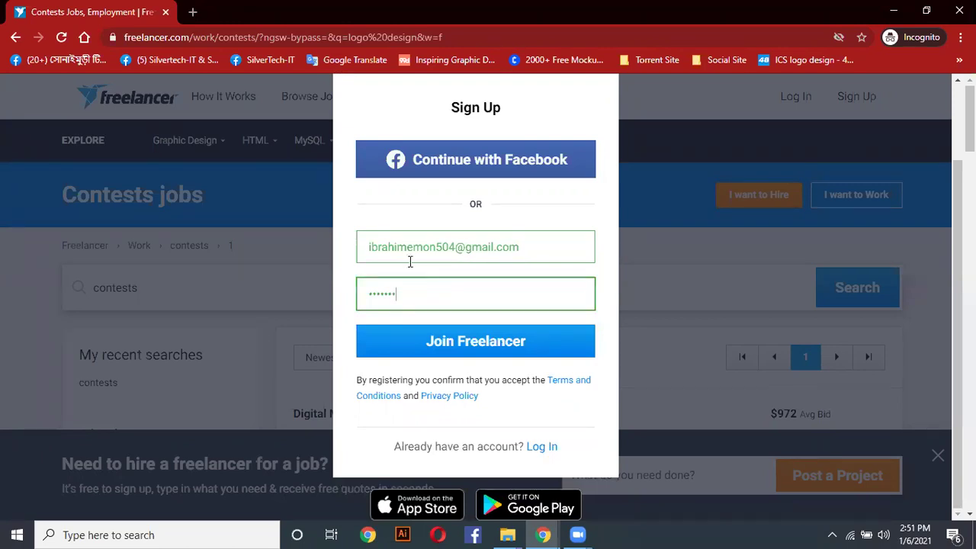
pyautogui.moveTo(407, 246); pyautogui.dragTo(455, 246)
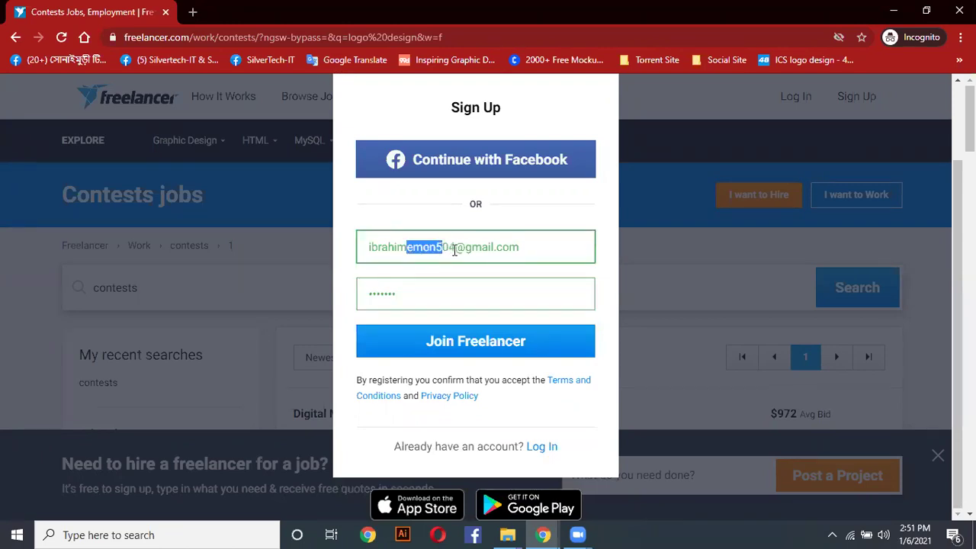
pyautogui.click(408, 246)
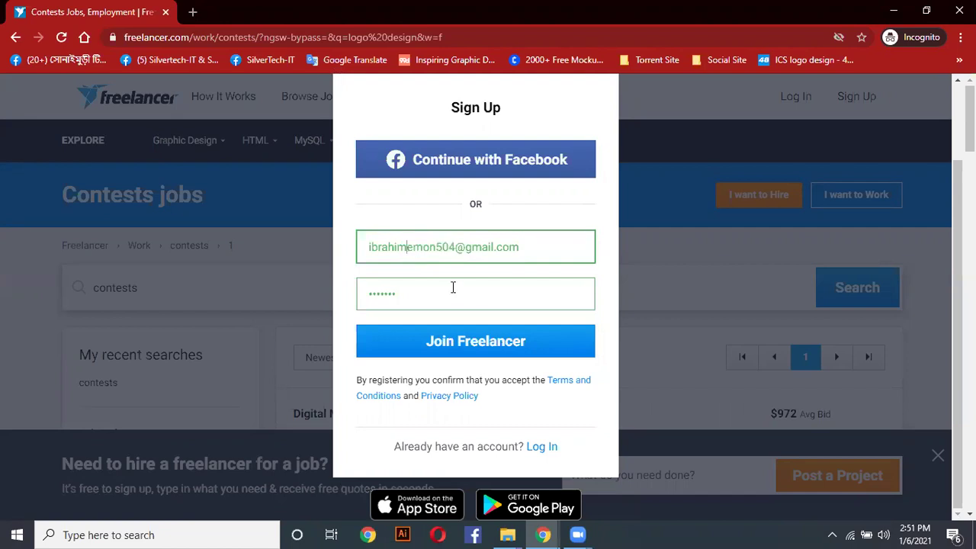
pyautogui.click(479, 350)
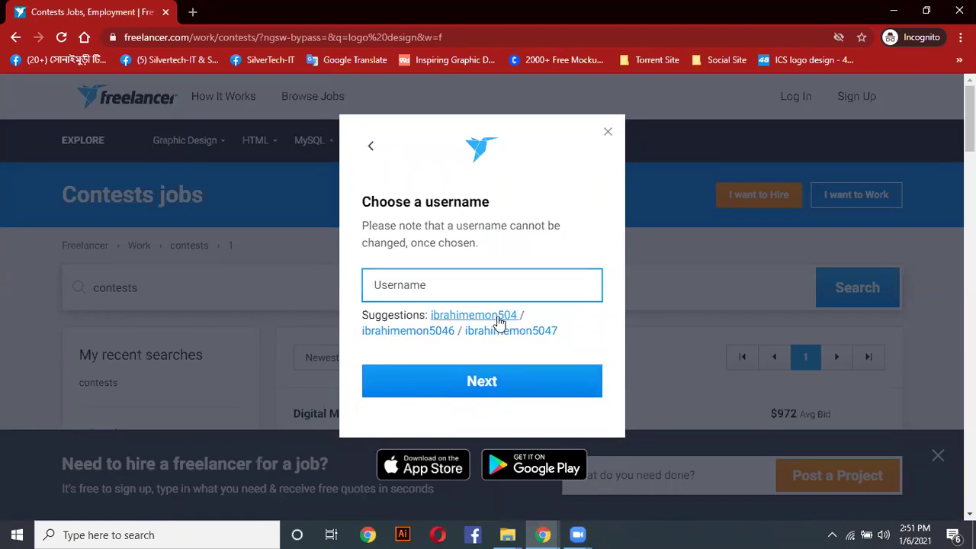
# Accept the first suggested username and choose the 'I want to work' account type.
pyautogui.click(500, 320)
pyautogui.press('Return')
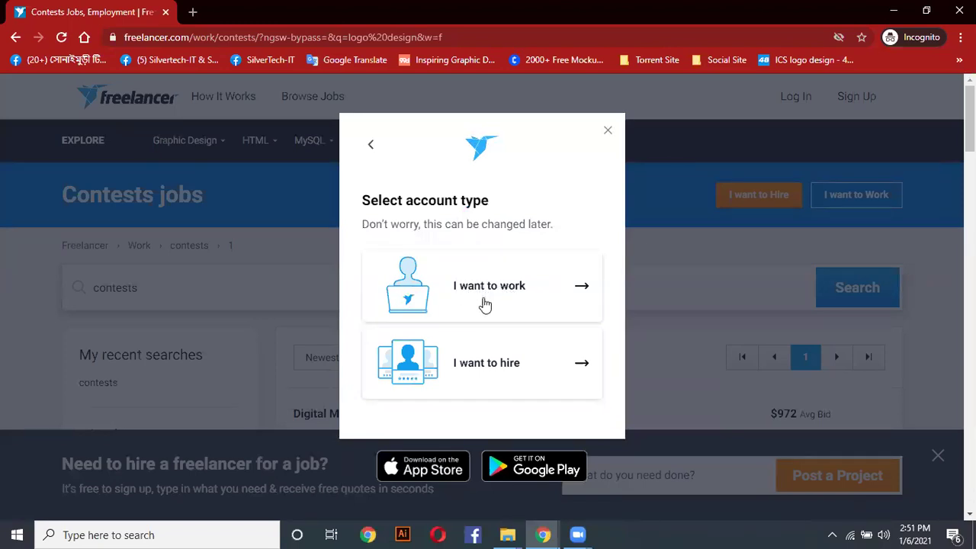
pyautogui.click(493, 294)
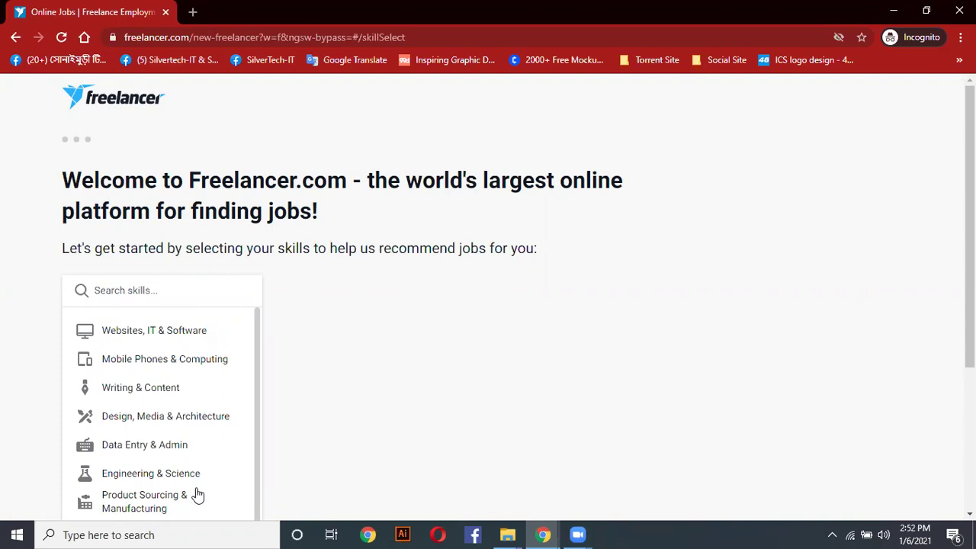
# Show the skills in the Design, Media & Architecture category.
pyautogui.scroll(-1, 195, 474)
pyautogui.scroll(1, 211, 466)
pyautogui.scroll(-1, 177, 395)
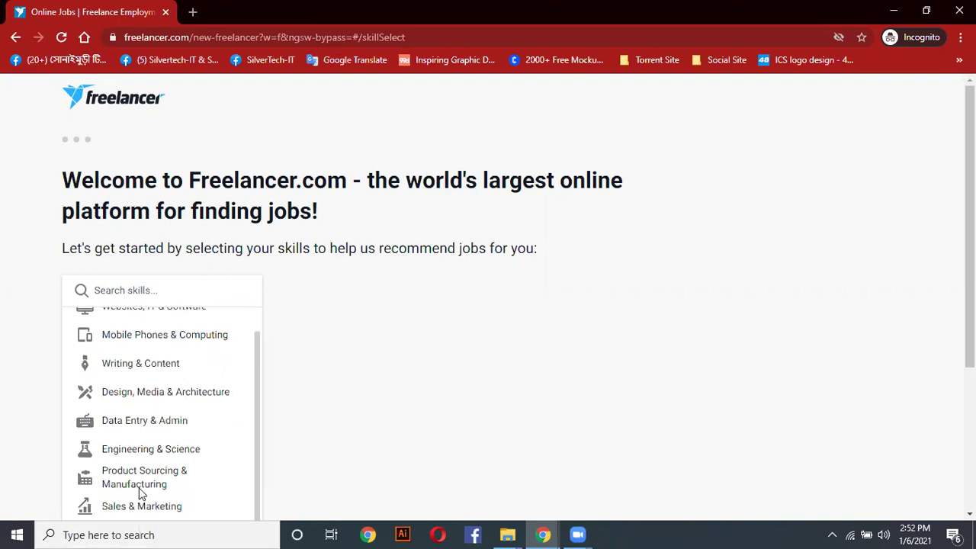
pyautogui.scroll(1, 141, 488)
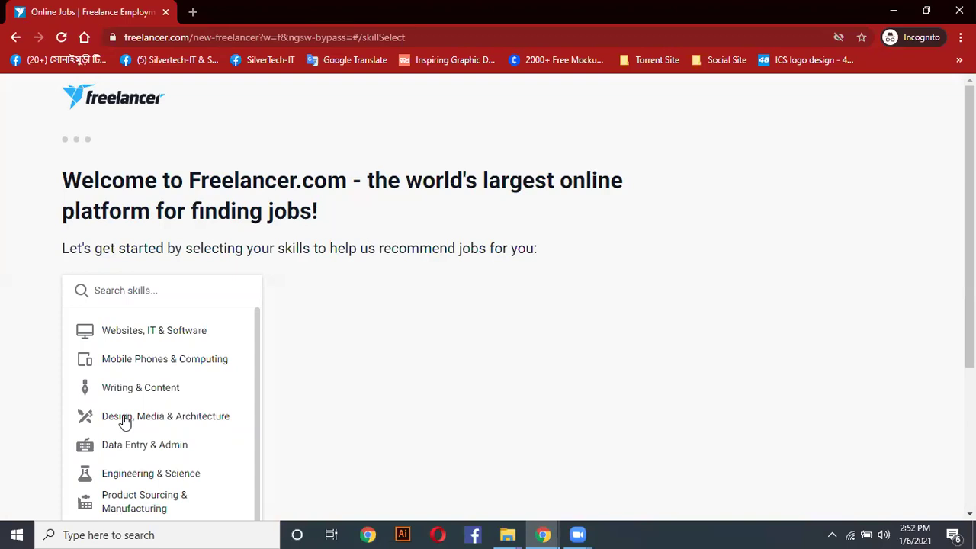
pyautogui.click(196, 415)
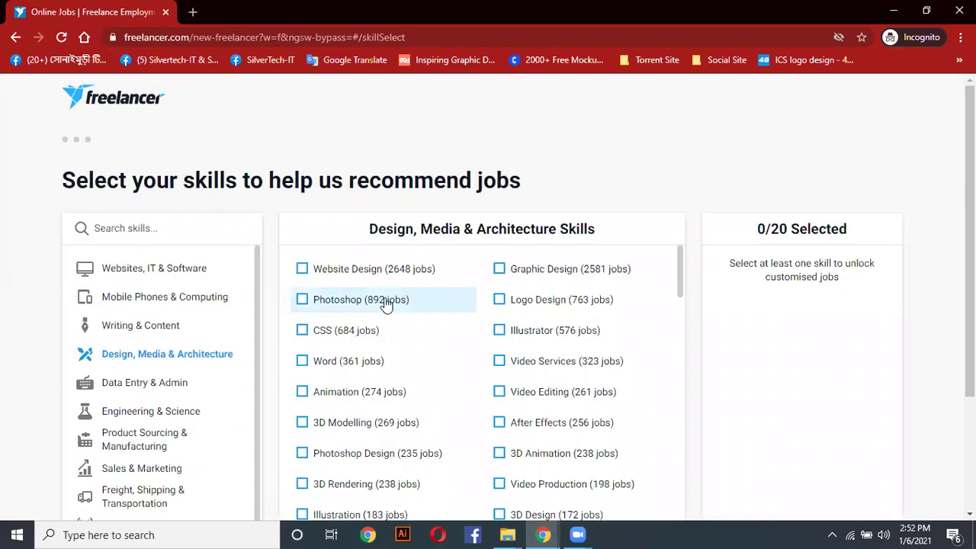
# Select the Logo Design, Graphic Design and Photo Editing skills.
pyautogui.click(537, 313)
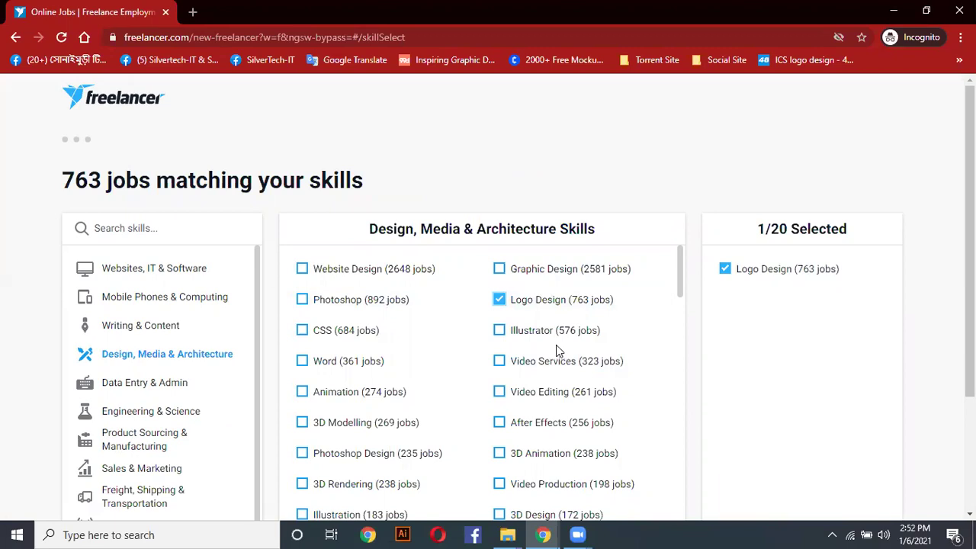
pyautogui.click(500, 269)
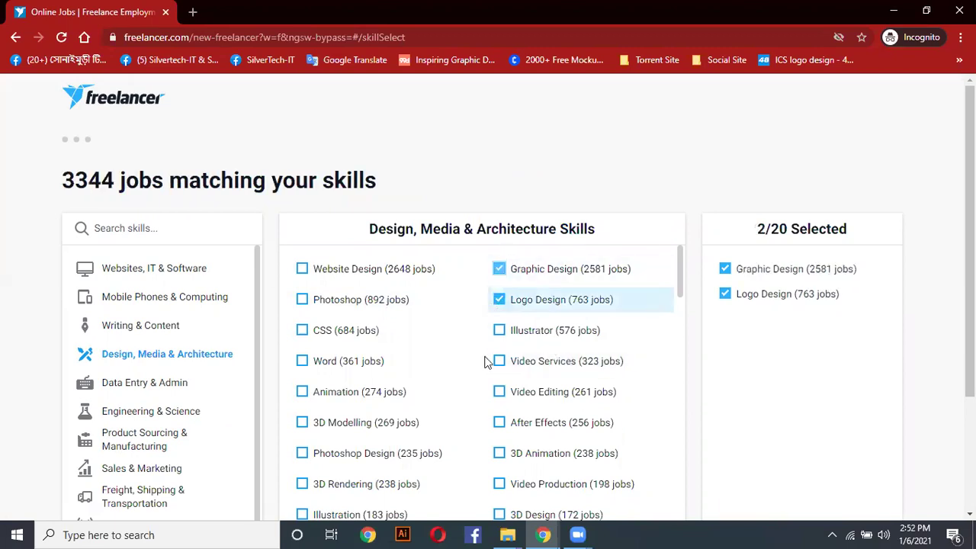
pyautogui.scroll(-1, 516, 395)
pyautogui.scroll(-1, 512, 458)
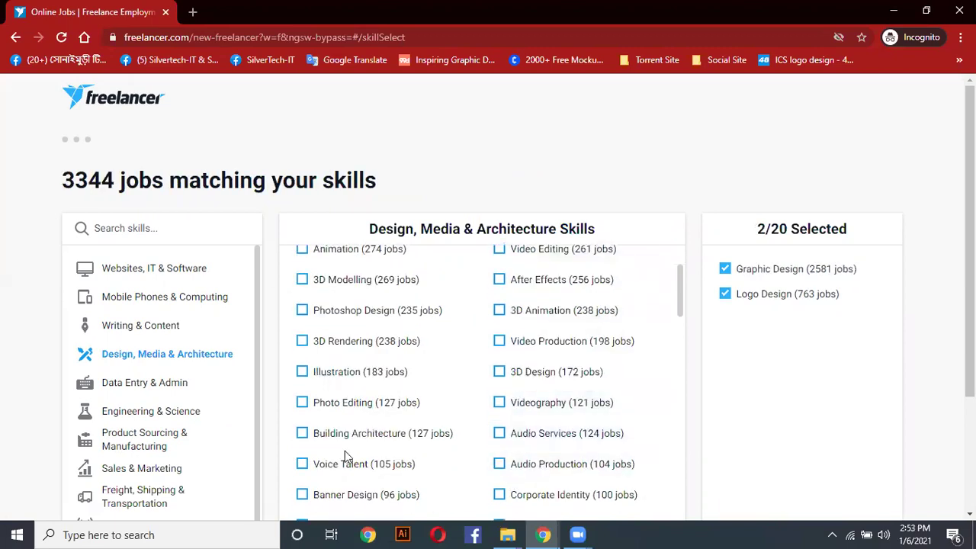
pyautogui.click(303, 403)
# Add the Business Cards and Icon Design skills, making six selected.
pyautogui.scroll(-1, 534, 401)
pyautogui.scroll(-1, 526, 450)
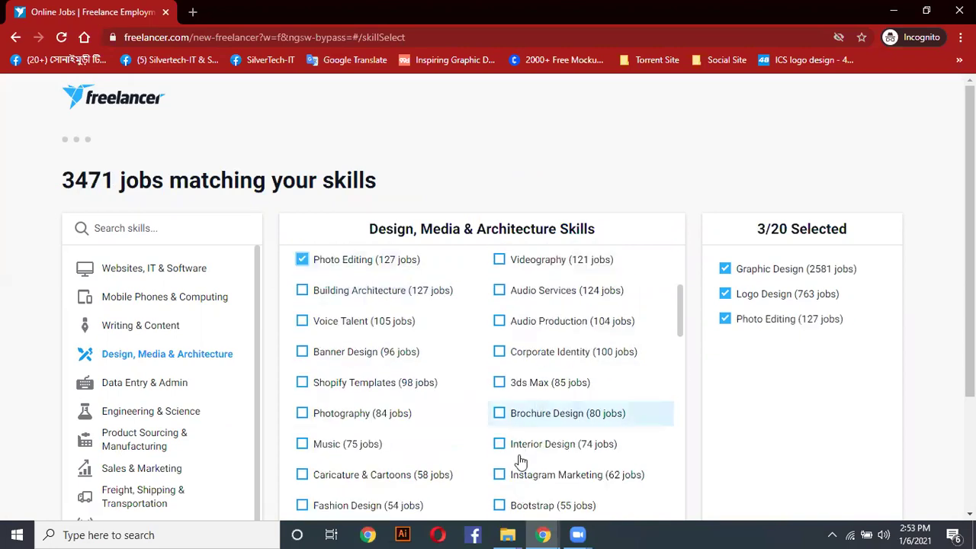
pyautogui.scroll(-1, 517, 463)
pyautogui.scroll(-1, 524, 469)
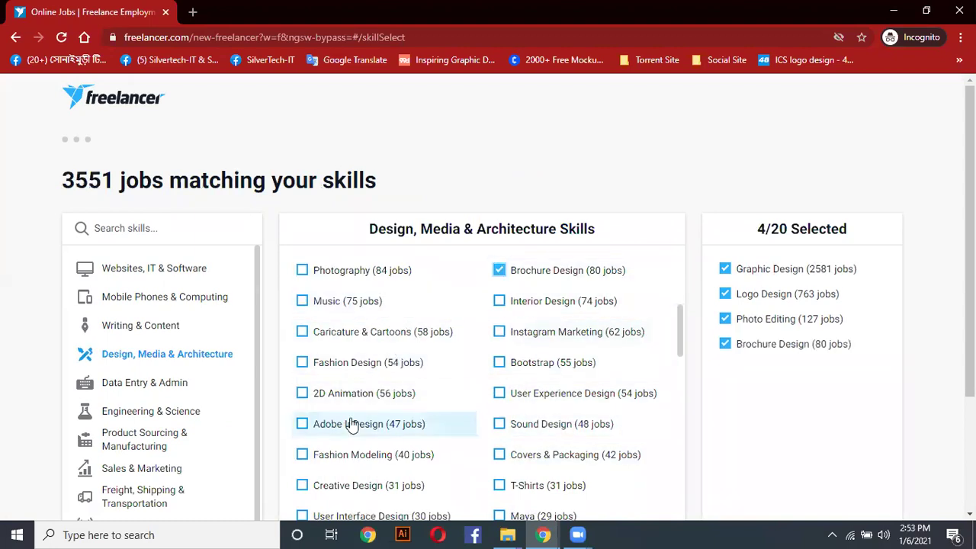
pyautogui.scroll(-2, 352, 426)
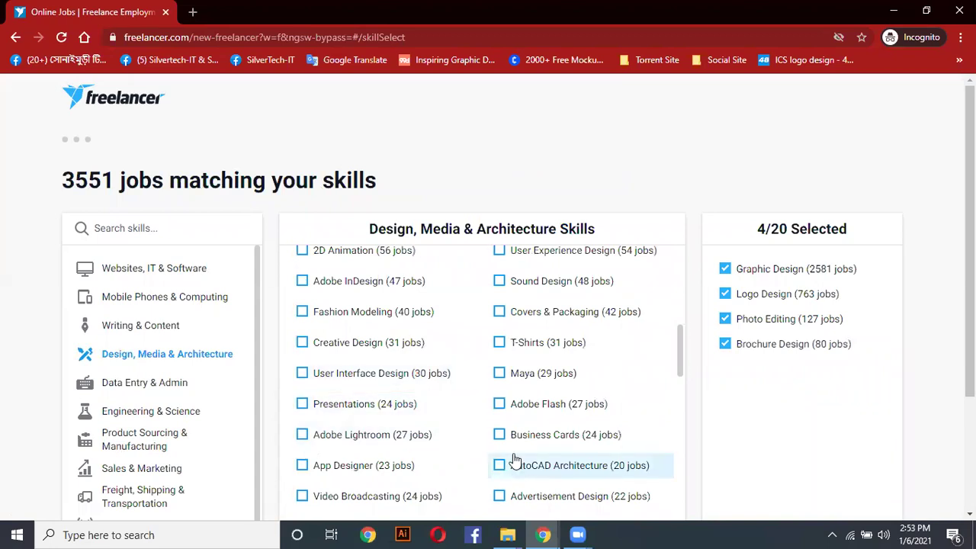
pyautogui.click(500, 434)
pyautogui.scroll(-2, 510, 398)
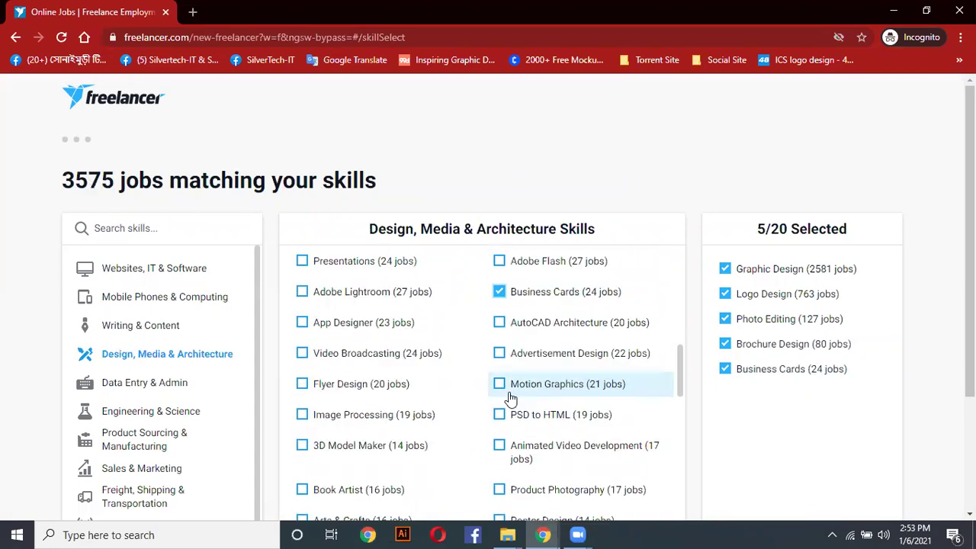
pyautogui.scroll(-1, 374, 453)
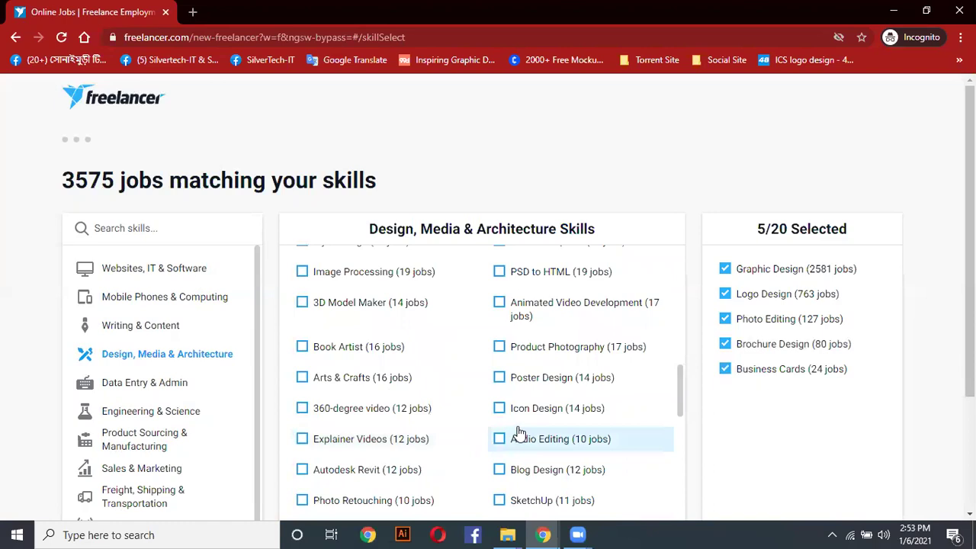
pyautogui.click(500, 411)
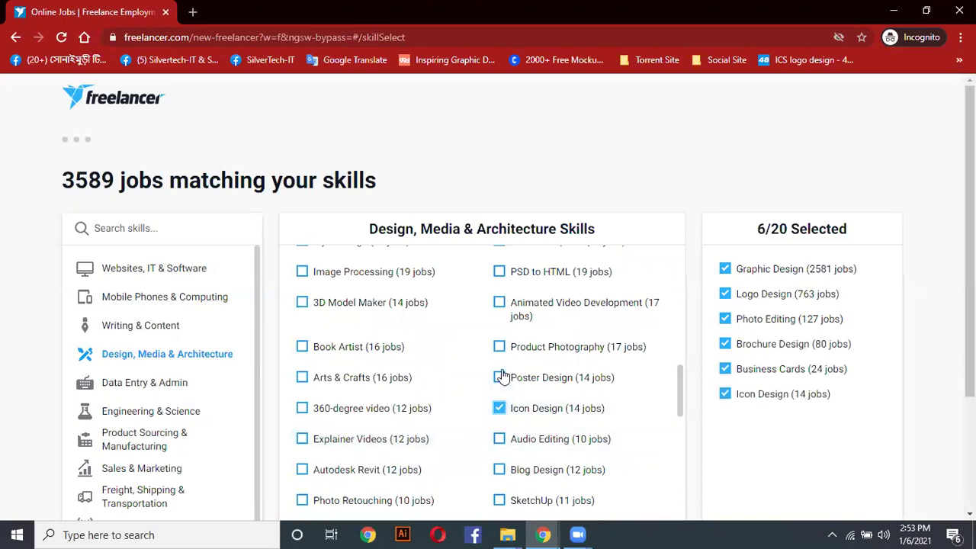
# Continue to the profile details form with Next Step.
pyautogui.scroll(-1, 442, 411)
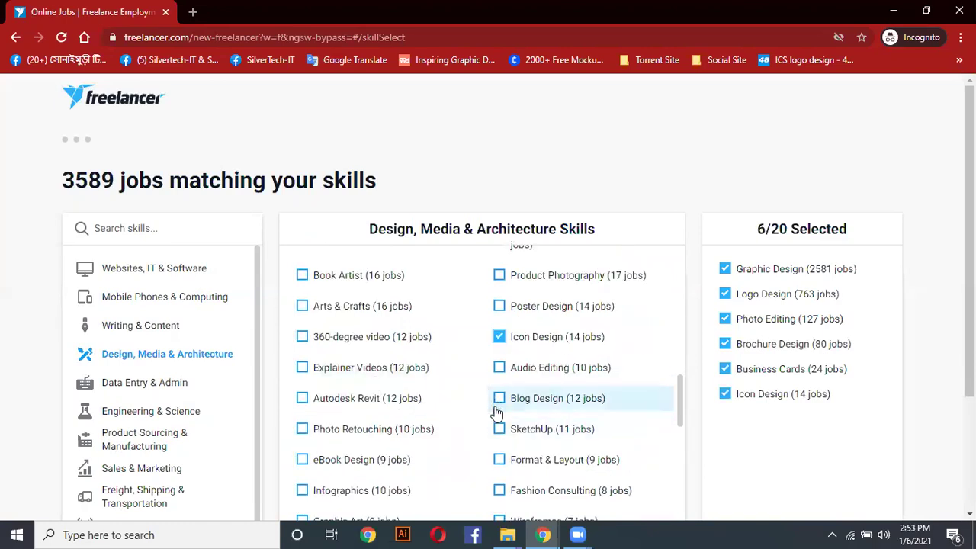
pyautogui.scroll(-1, 457, 431)
pyautogui.scroll(-2, 439, 436)
pyautogui.scroll(-1, 450, 435)
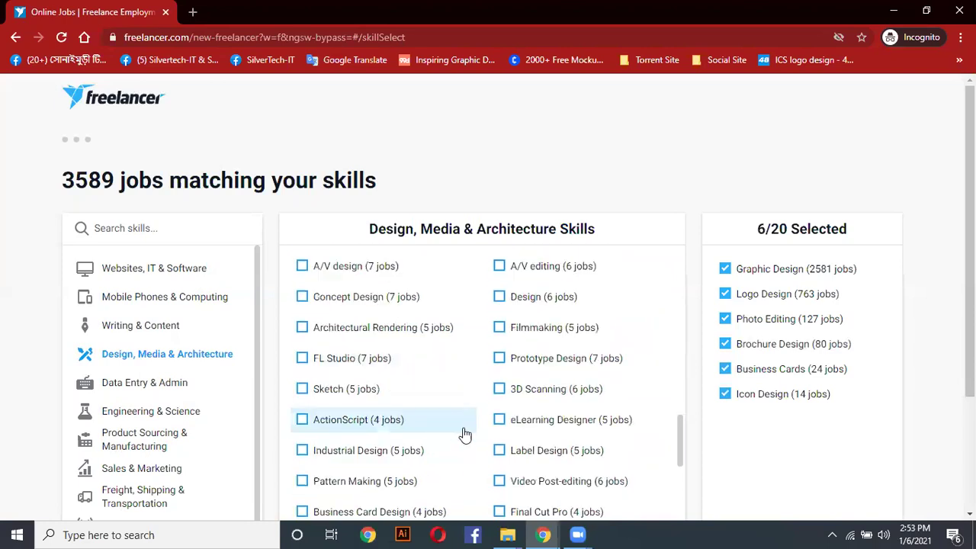
pyautogui.scroll(-1, 464, 434)
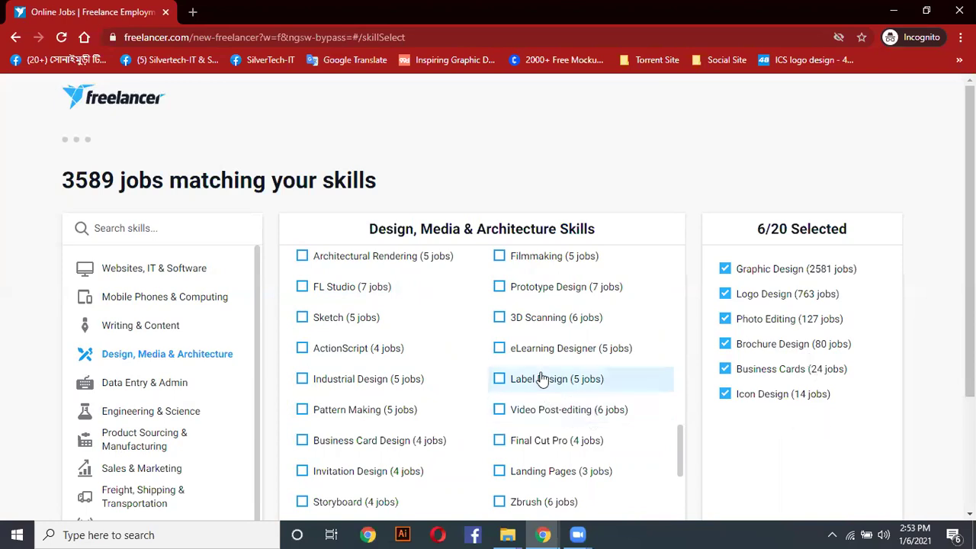
pyautogui.scroll(-2, 695, 416)
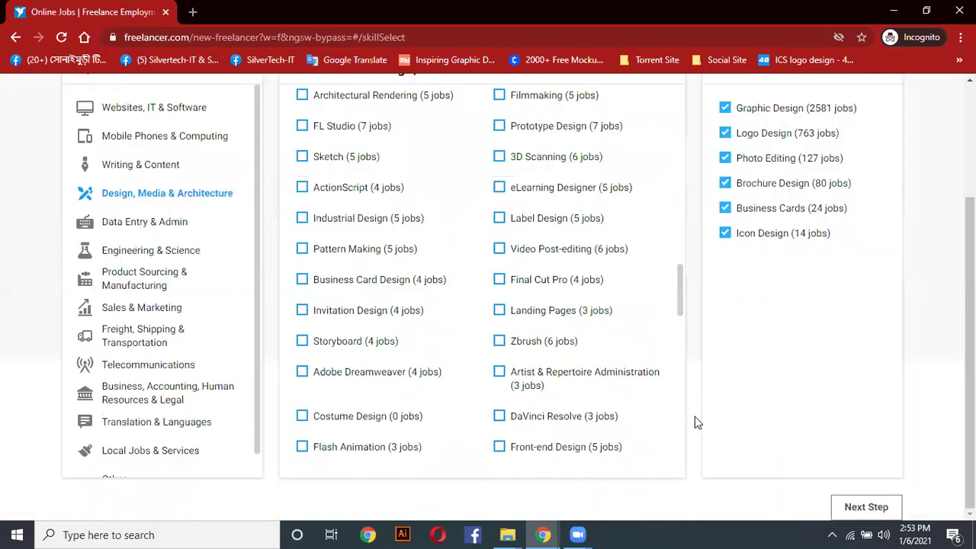
pyautogui.scroll(2, 643, 427)
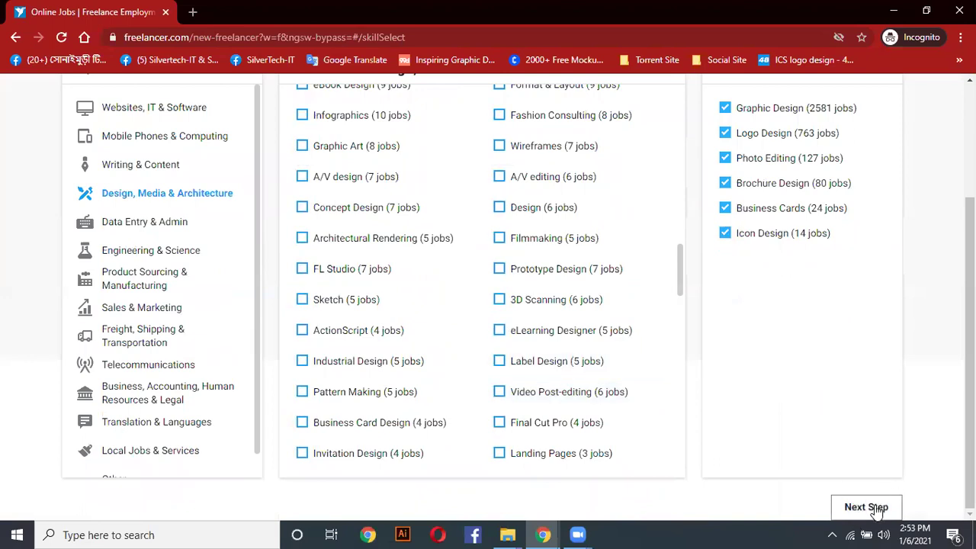
pyautogui.click(875, 511)
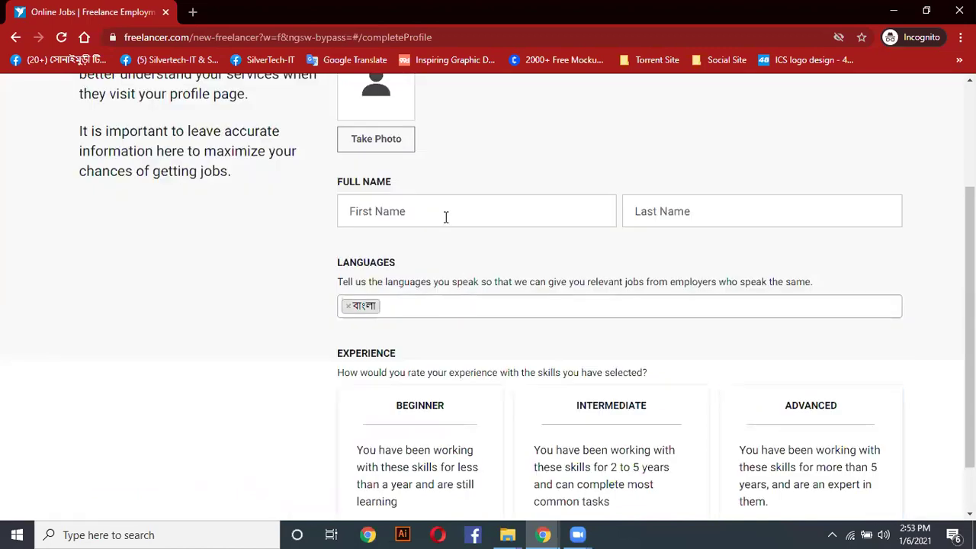
pyautogui.click(435, 212)
pyautogui.scroll(2, 435, 213)
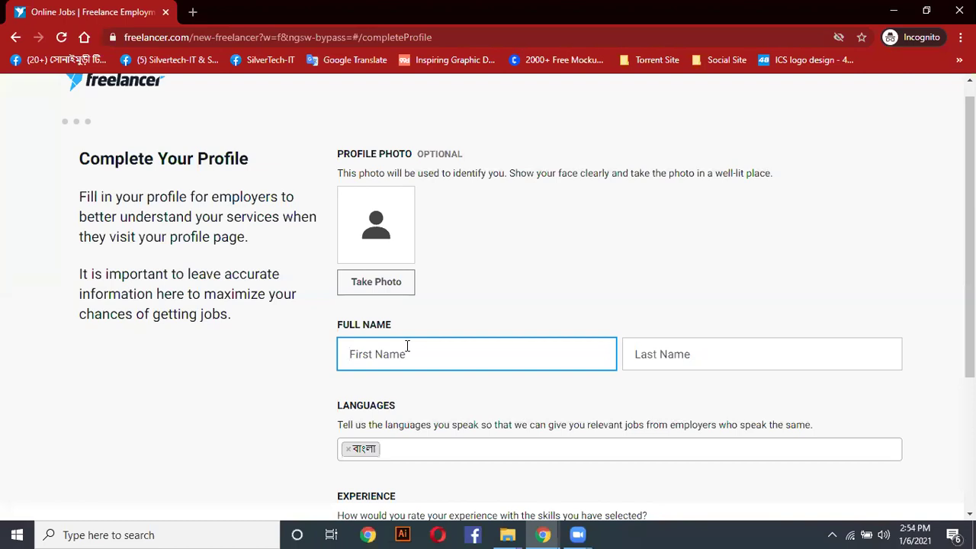
pyautogui.scroll(-1, 404, 345)
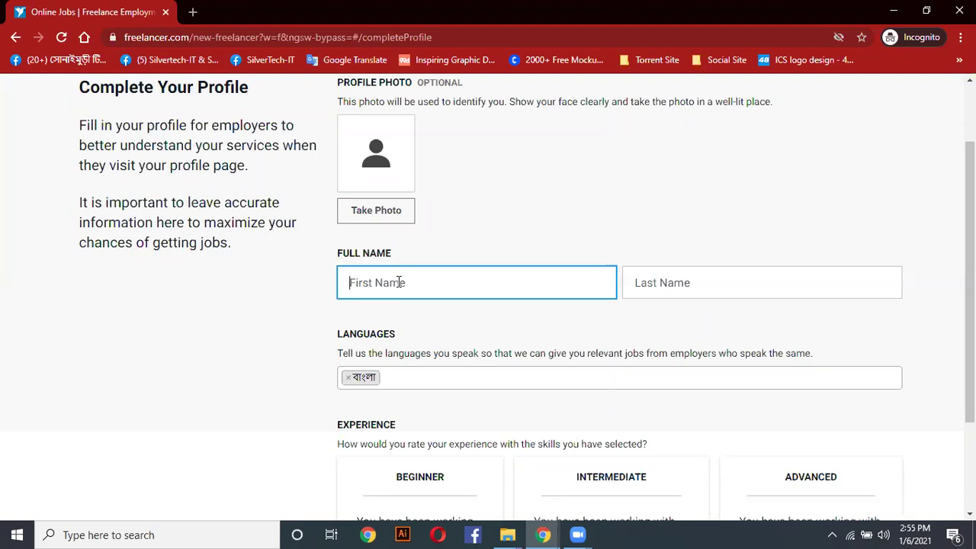
# Type the user's full name into the First Name field, correcting typos.
pyautogui.write('Ebr')
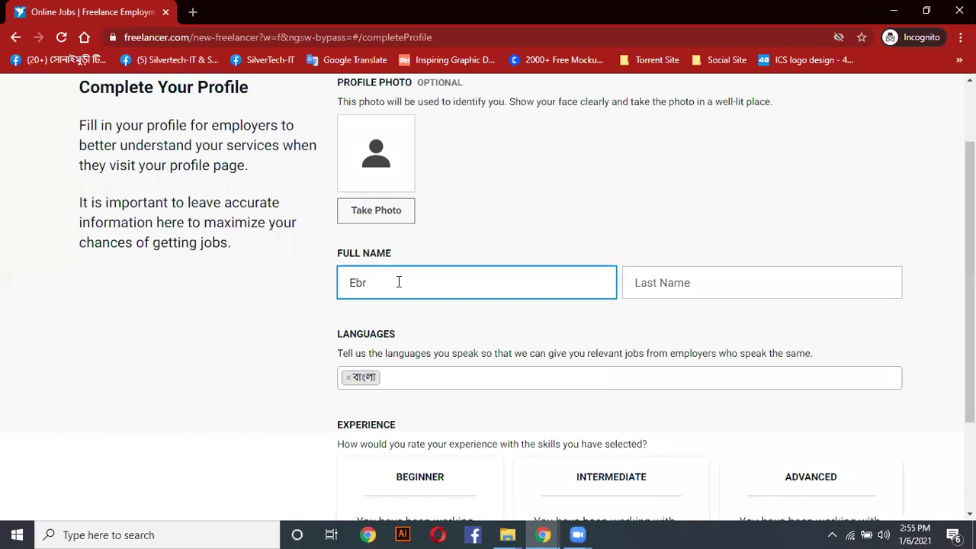
pyautogui.write('a')
pyautogui.press('BackSpace')
pyautogui.press('BackSpace')
pyautogui.press('BackSpace')
pyautogui.press('BackSpace')
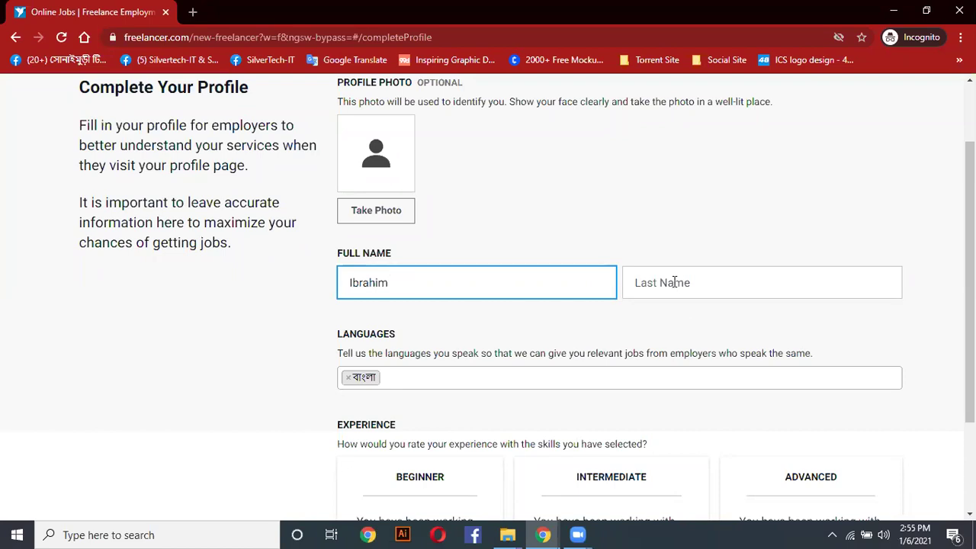
# Copy the surname into the Last Name field and capitalise its first letter.
pyautogui.hotkey('shift', 'Left')
pyautogui.moveTo(399, 277); pyautogui.dragTo(391, 279)
pyautogui.hotkey('ctrl', 'c')
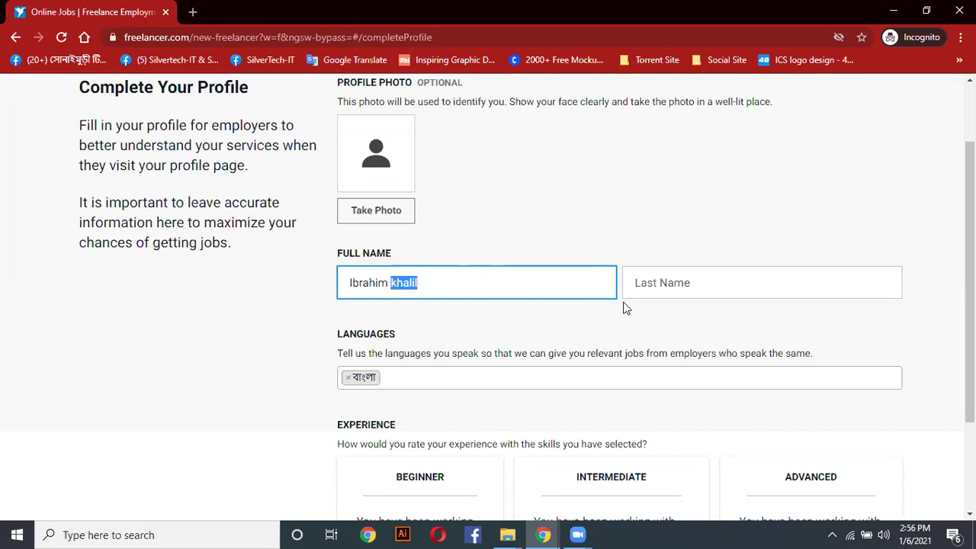
pyautogui.click(638, 282)
pyautogui.hotkey('ctrl', 'v')
pyautogui.click(639, 282)
pyautogui.press('BackSpace')
pyautogui.write('K')
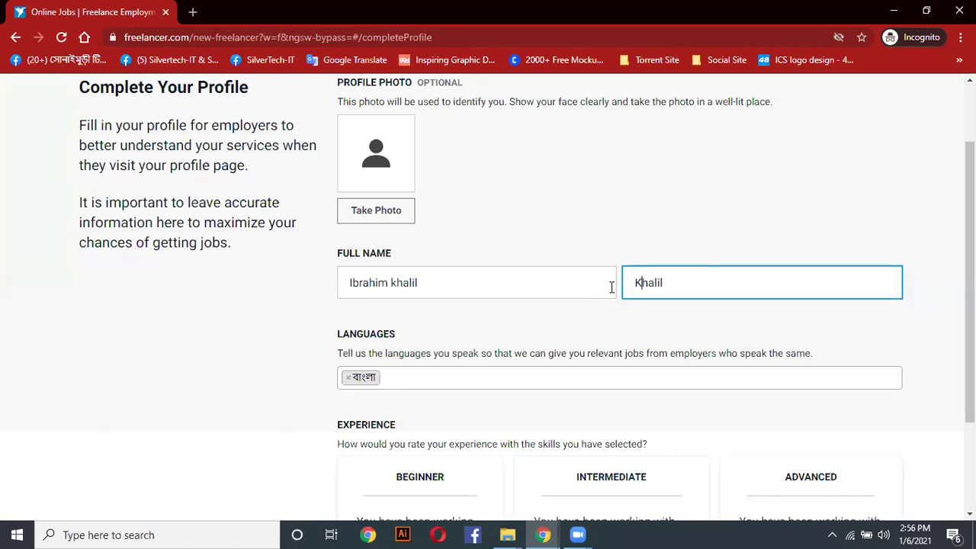
pyautogui.scroll(-2, 438, 358)
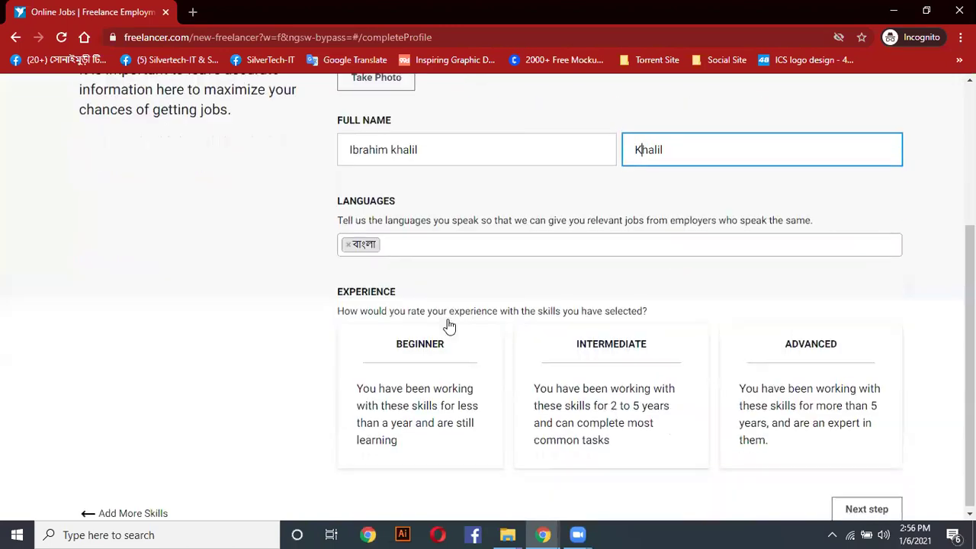
# Pick English from the Languages dropdown as a second language after বাংলা.
pyautogui.click(448, 242)
pyautogui.scroll(-2, 423, 317)
pyautogui.scroll(-1, 412, 316)
pyautogui.scroll(-2, 412, 331)
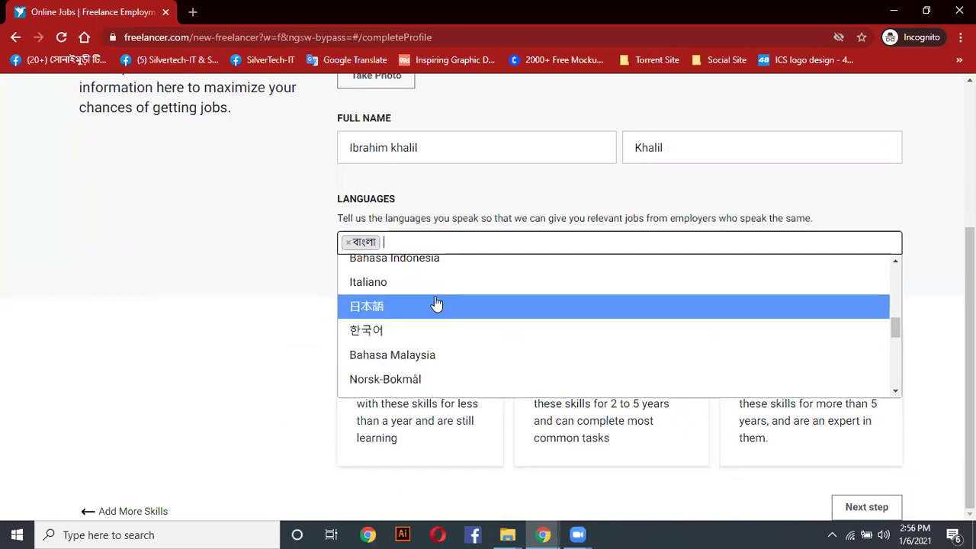
pyautogui.scroll(-1, 438, 305)
pyautogui.scroll(-1, 423, 324)
pyautogui.scroll(-1, 414, 336)
pyautogui.scroll(3, 420, 331)
pyautogui.scroll(4, 421, 326)
pyautogui.scroll(1, 416, 309)
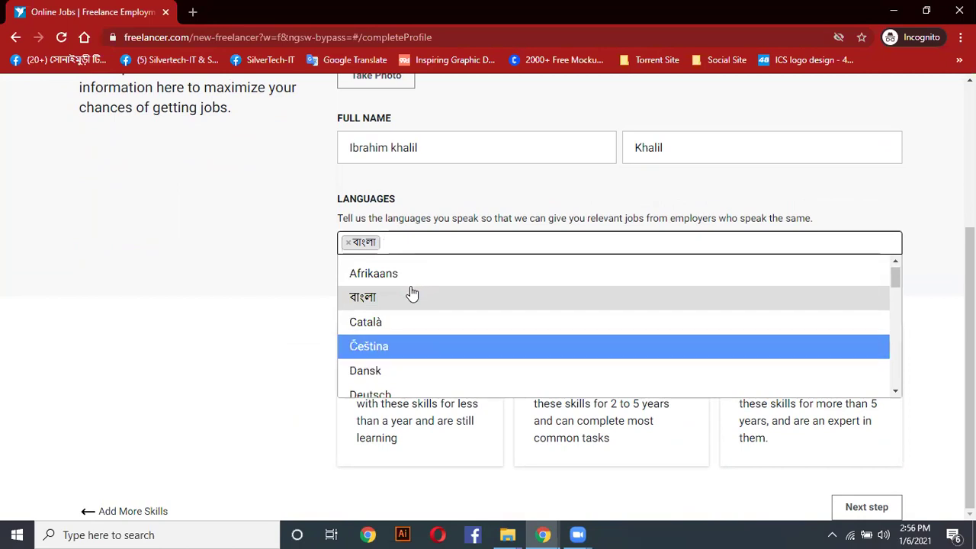
pyautogui.scroll(-2, 395, 303)
pyautogui.click(395, 303)
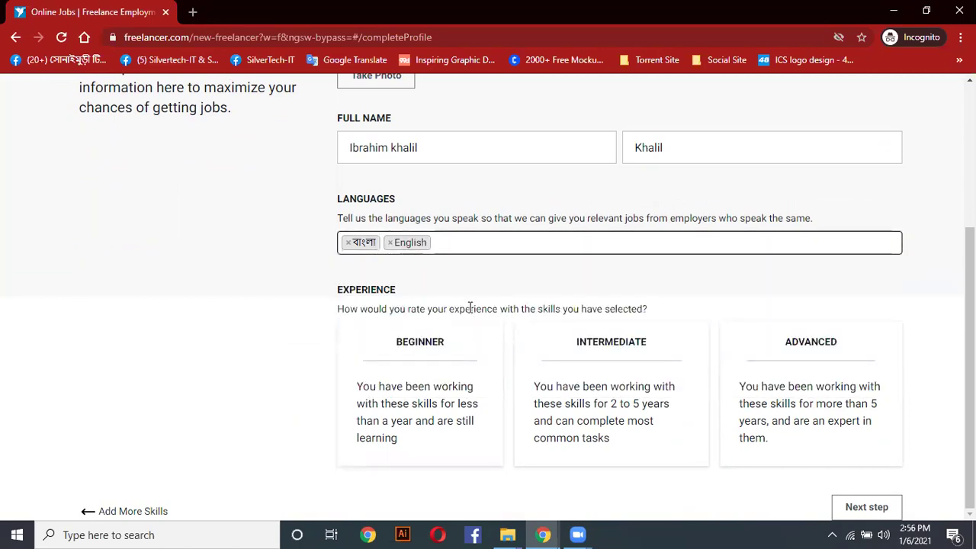
# Choose Intermediate as the skills experience level after trying Beginner and Advanced.
pyautogui.click(431, 353)
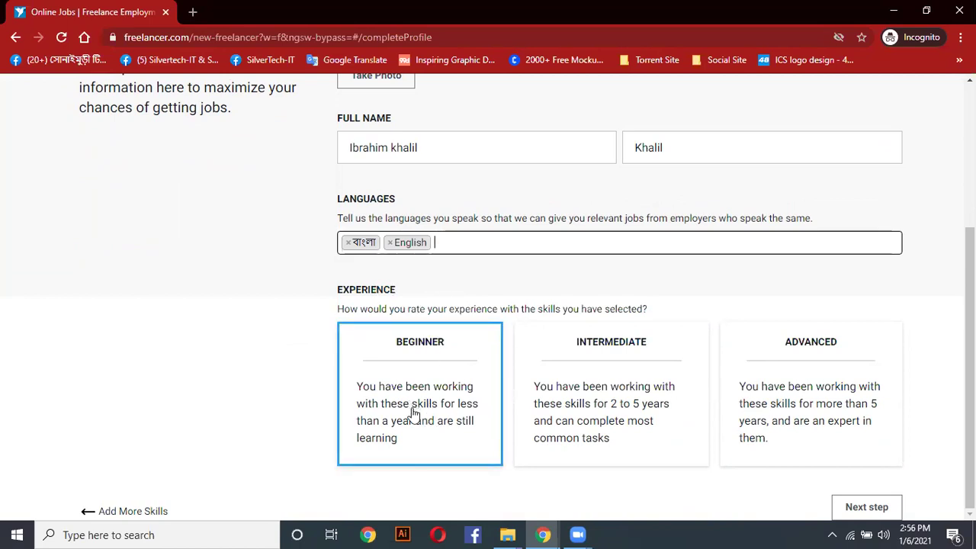
pyautogui.click(547, 418)
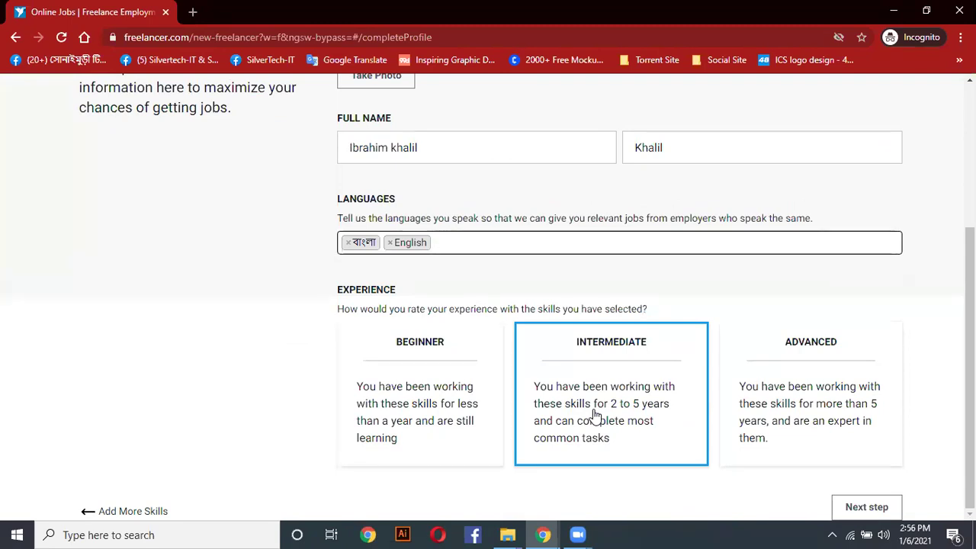
pyautogui.click(792, 415)
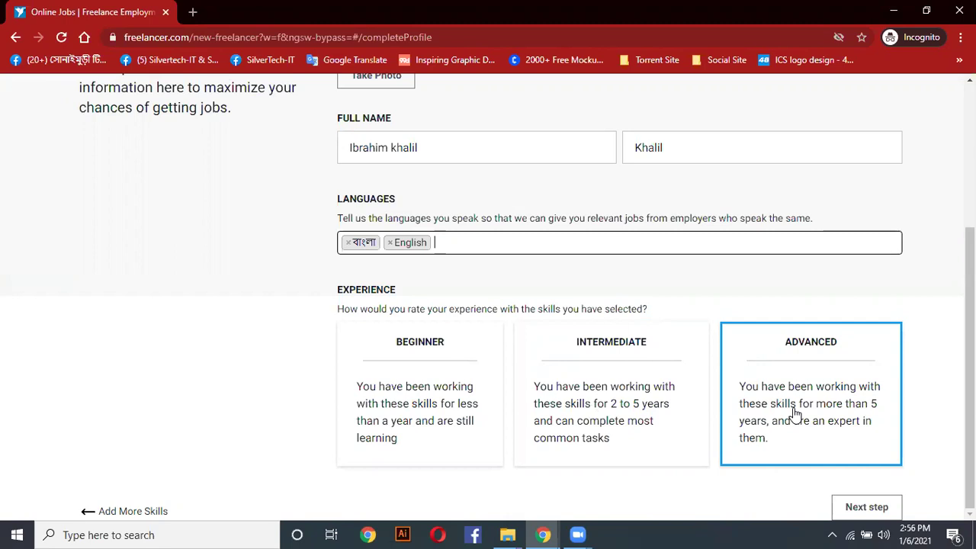
pyautogui.click(706, 432)
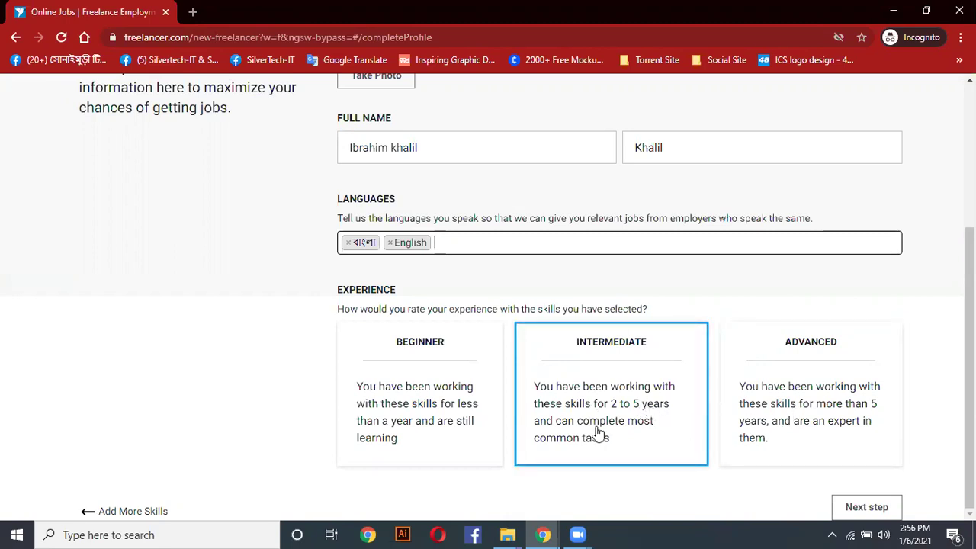
pyautogui.click(558, 381)
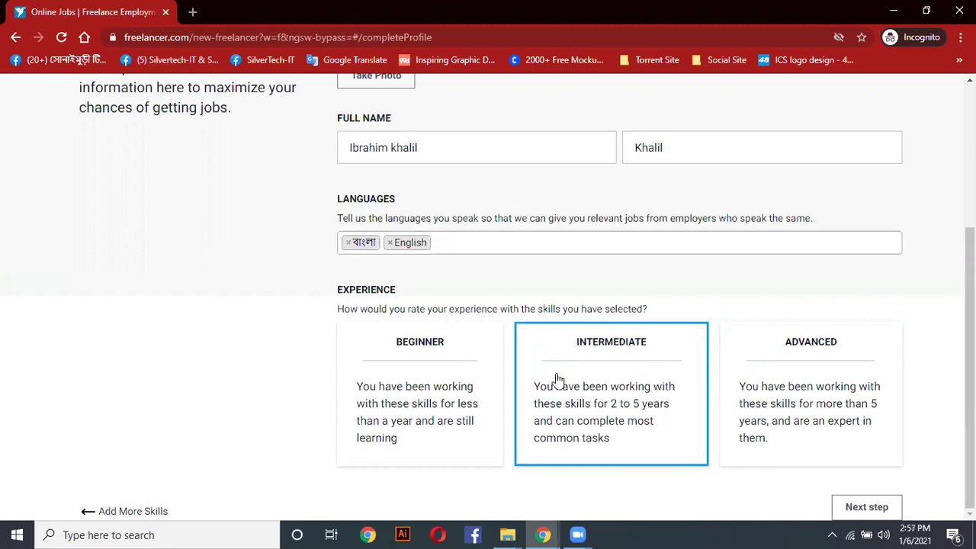
# Submit the profile with Next step and skip the payment method page.
pyautogui.click(873, 512)
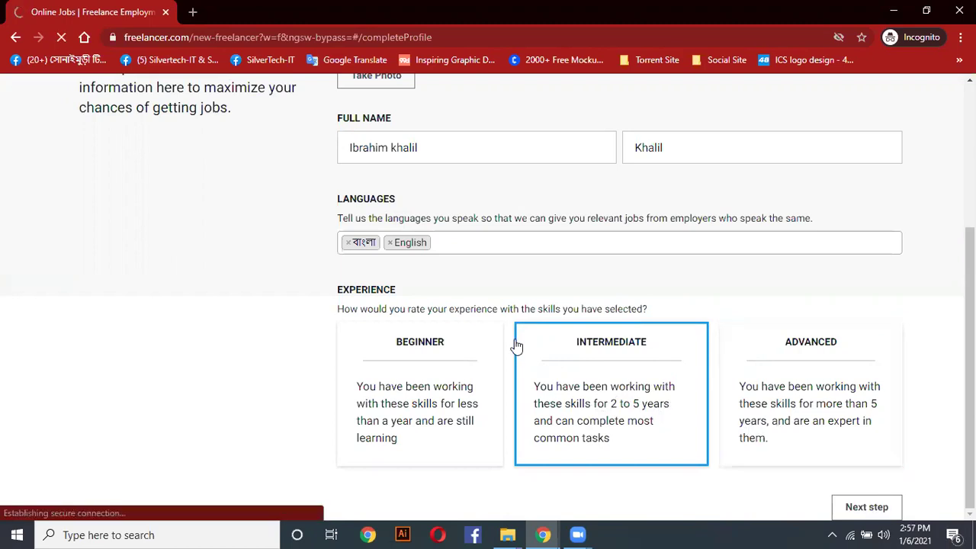
pyautogui.scroll(3, 515, 347)
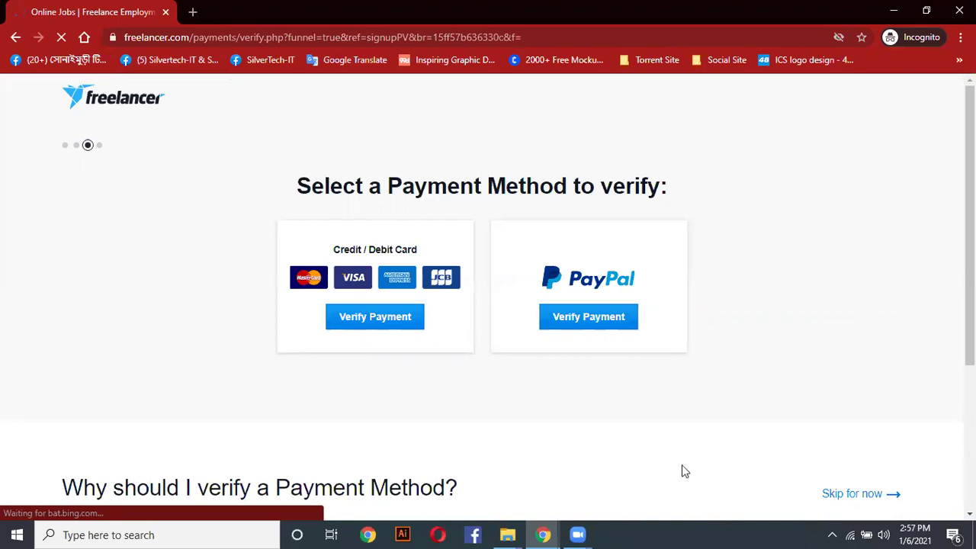
pyautogui.click(872, 499)
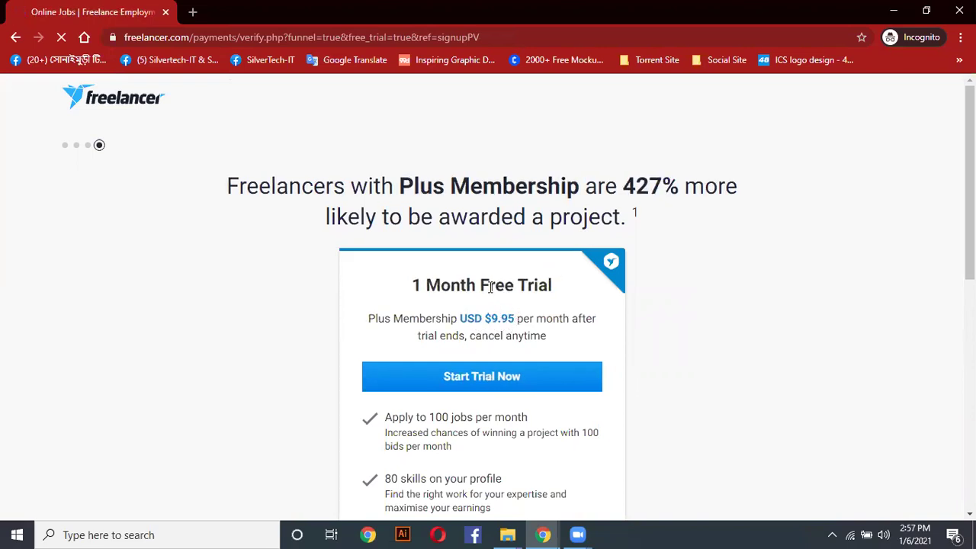
pyautogui.scroll(-3, 488, 287)
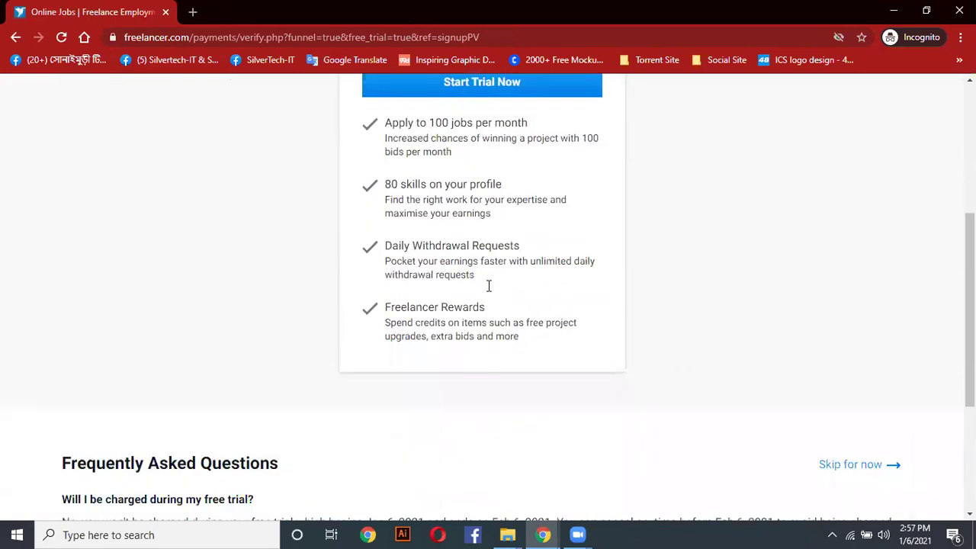
pyautogui.scroll(-4, 488, 290)
pyautogui.scroll(3, 489, 287)
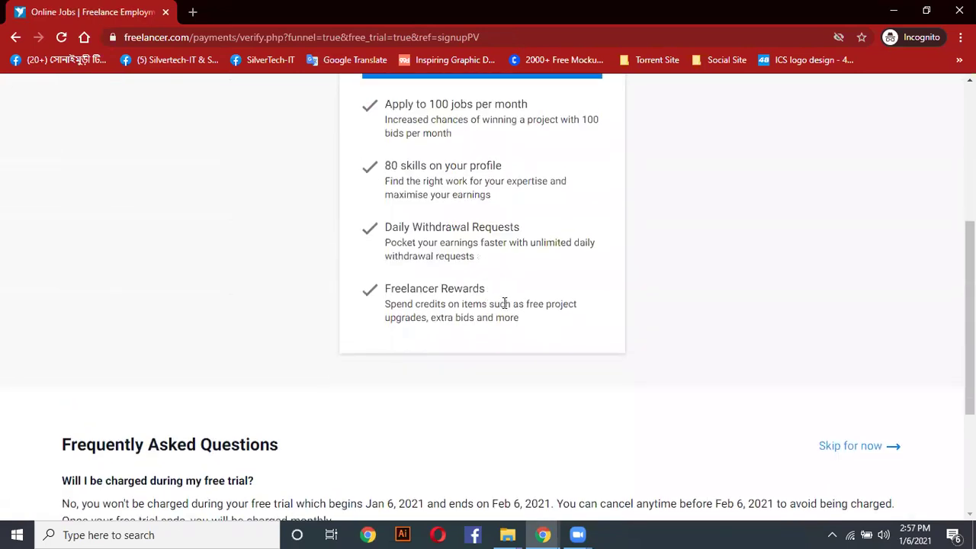
pyautogui.scroll(1, 504, 313)
pyautogui.scroll(-5, 577, 347)
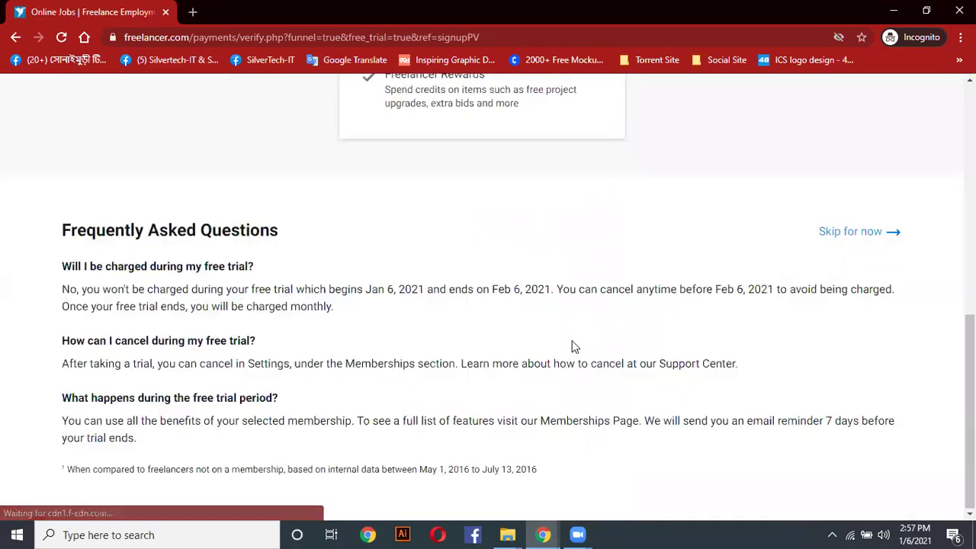
pyautogui.scroll(3, 577, 346)
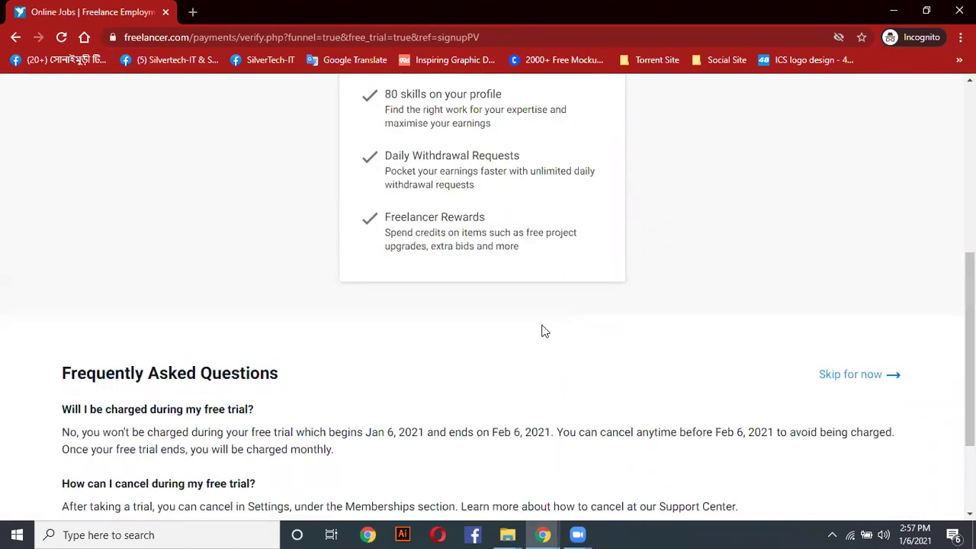
pyautogui.scroll(2, 542, 331)
pyautogui.scroll(1, 494, 257)
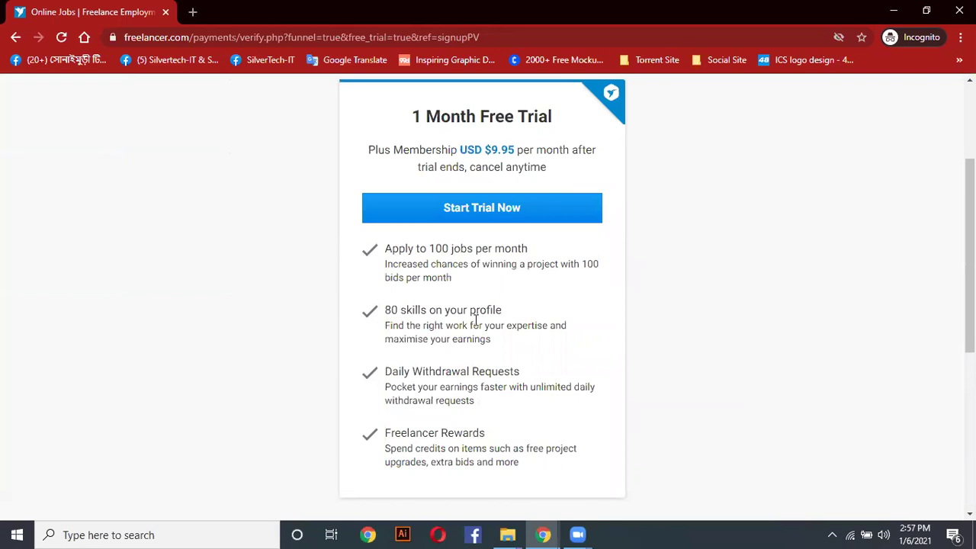
pyautogui.scroll(1, 476, 320)
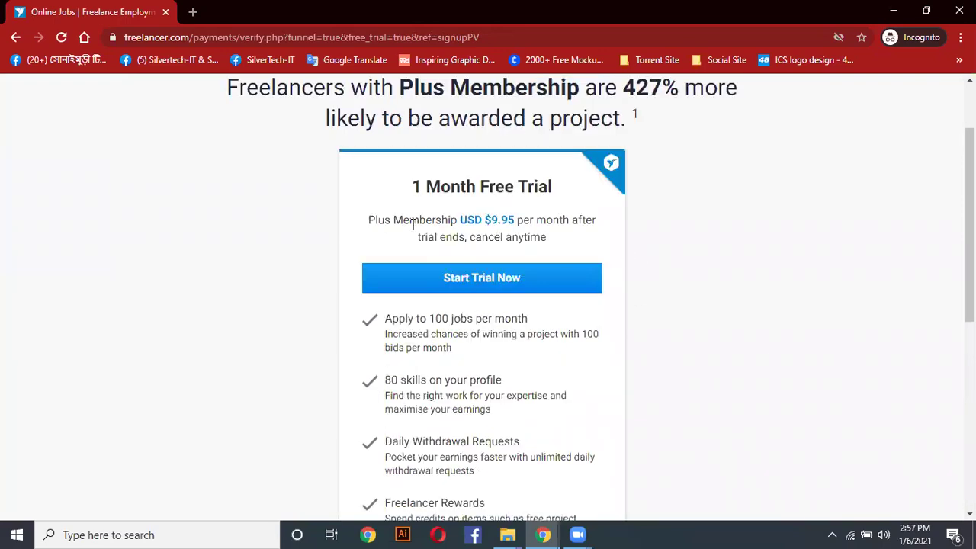
pyautogui.moveTo(484, 219); pyautogui.dragTo(510, 221)
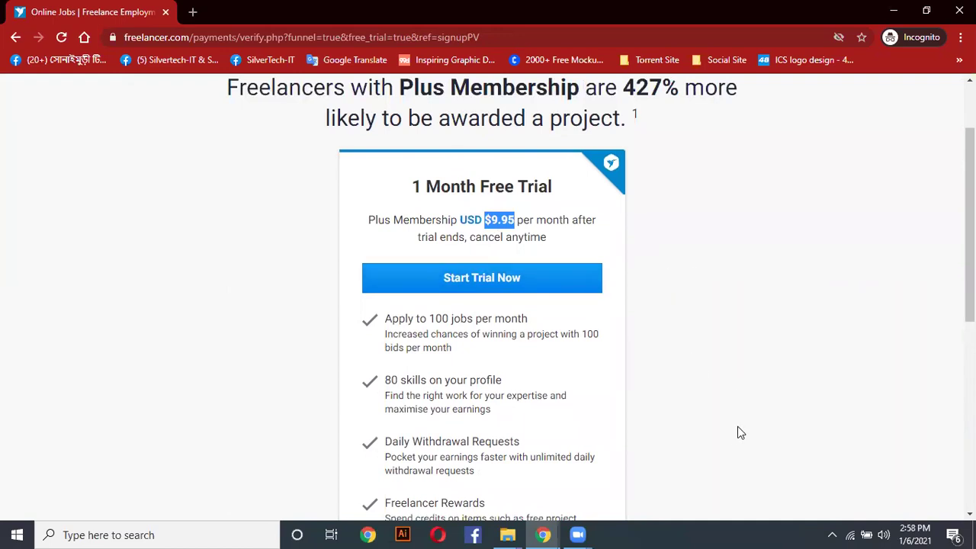
pyautogui.scroll(-3, 739, 431)
pyautogui.scroll(3, 732, 428)
pyautogui.scroll(-3, 729, 419)
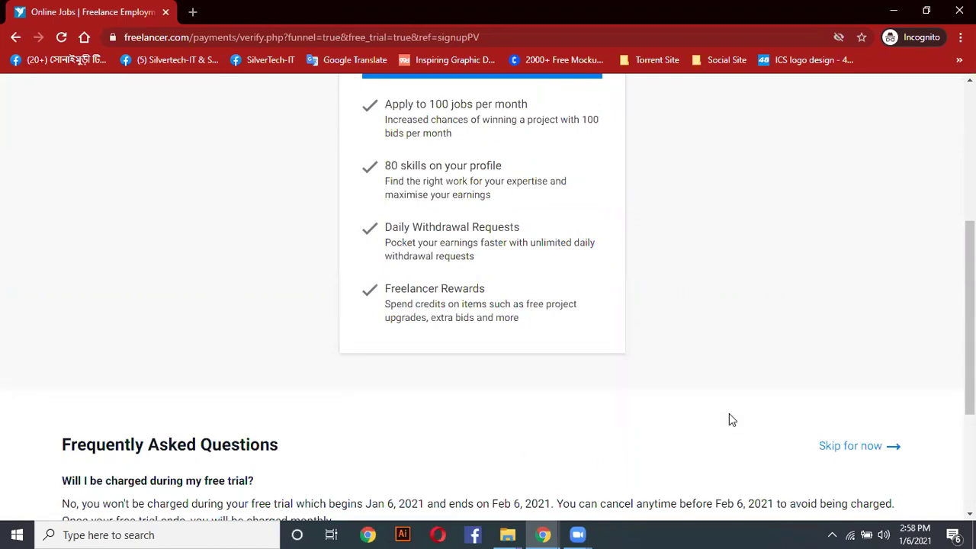
pyautogui.scroll(1, 615, 333)
pyautogui.scroll(2, 745, 370)
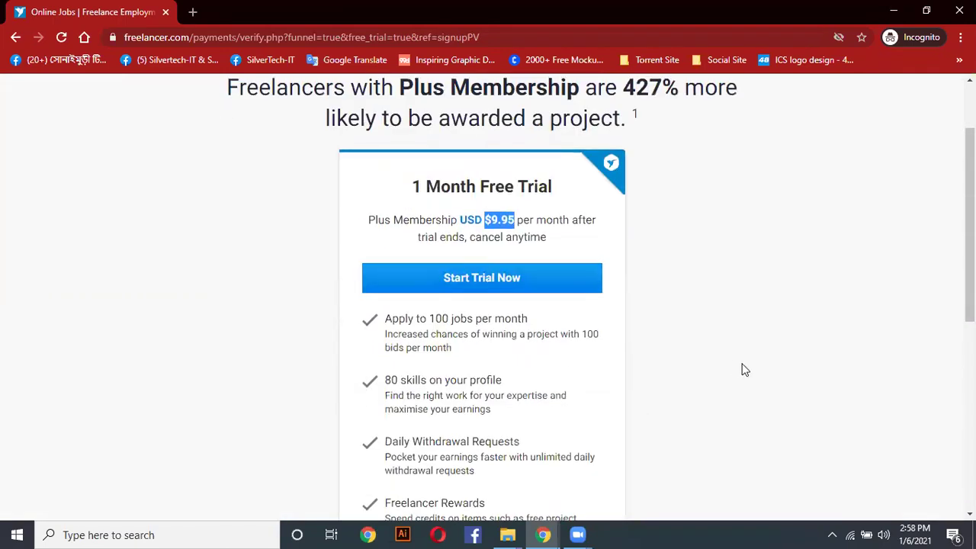
pyautogui.scroll(-4, 745, 373)
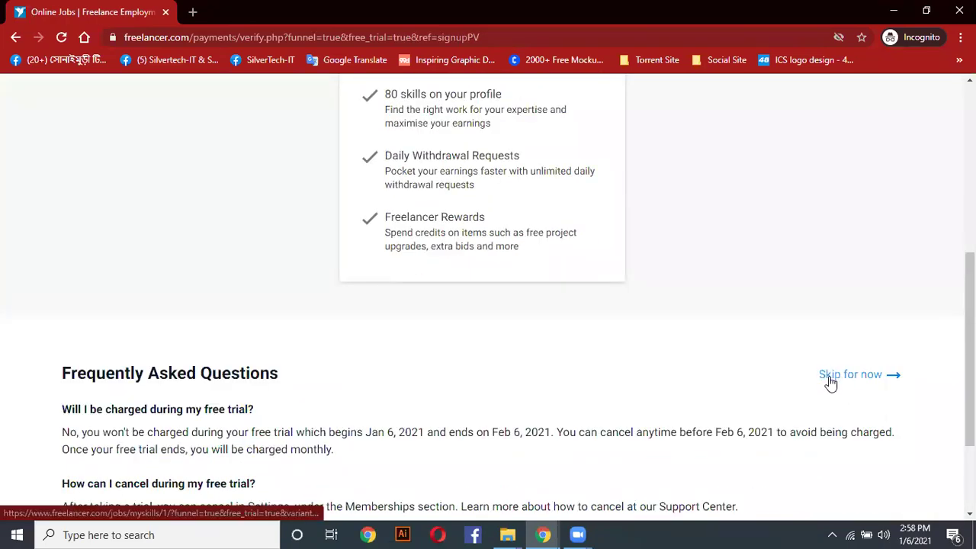
# Skip the membership free trial, then open the account dropdown from the 2,385-result project listings.
pyautogui.click(839, 381)
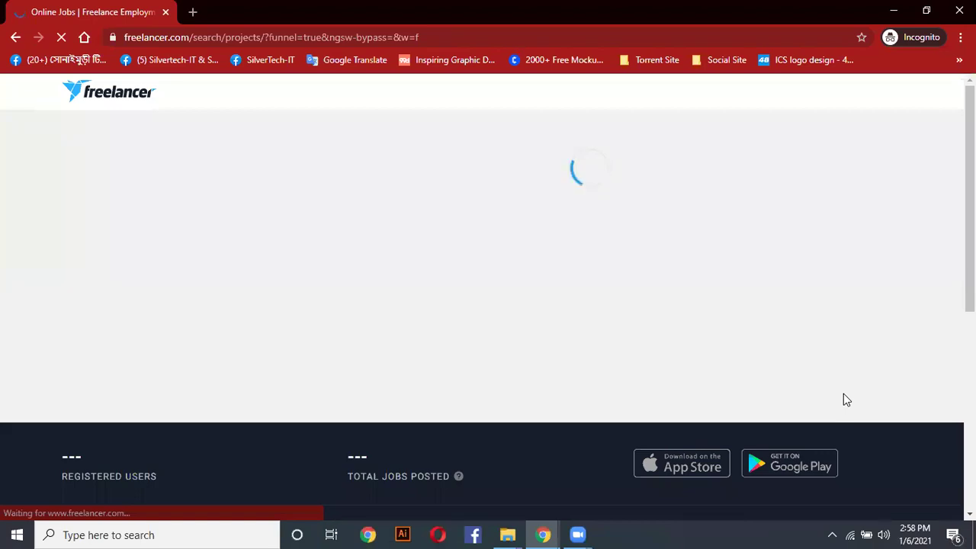
pyautogui.scroll(-3, 844, 378)
pyautogui.scroll(3, 846, 375)
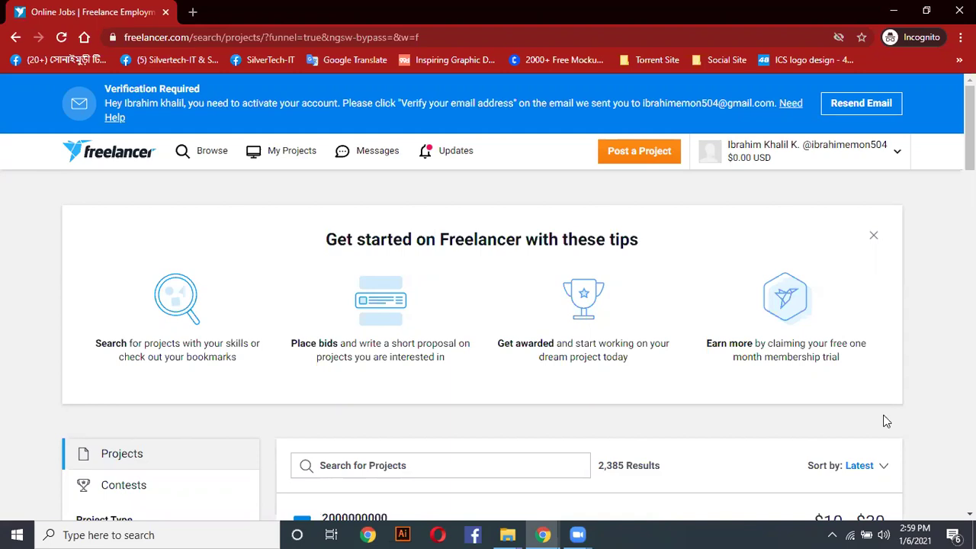
pyautogui.click(733, 149)
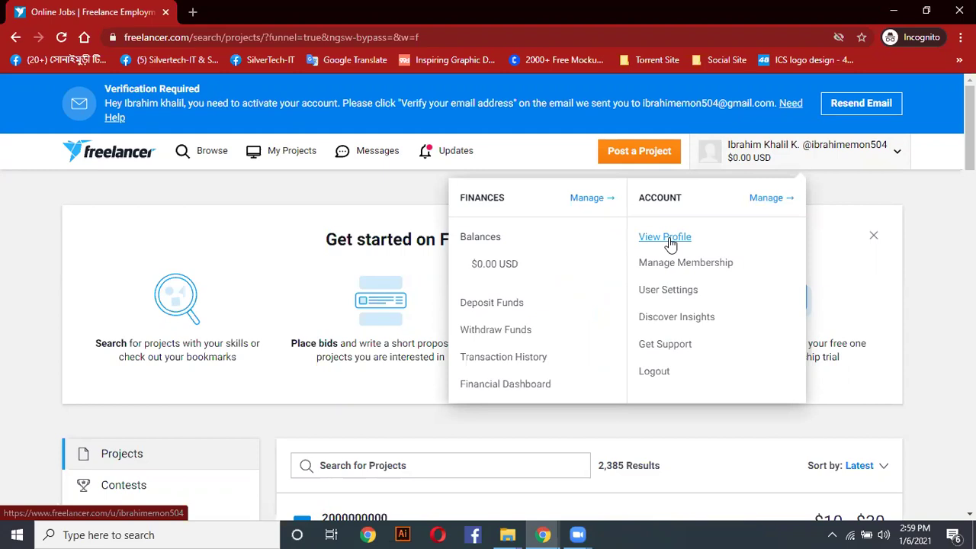
# Go to View Profile and look over the profile: 0 reviews, N/A job stats, no certifications.
pyautogui.click(669, 241)
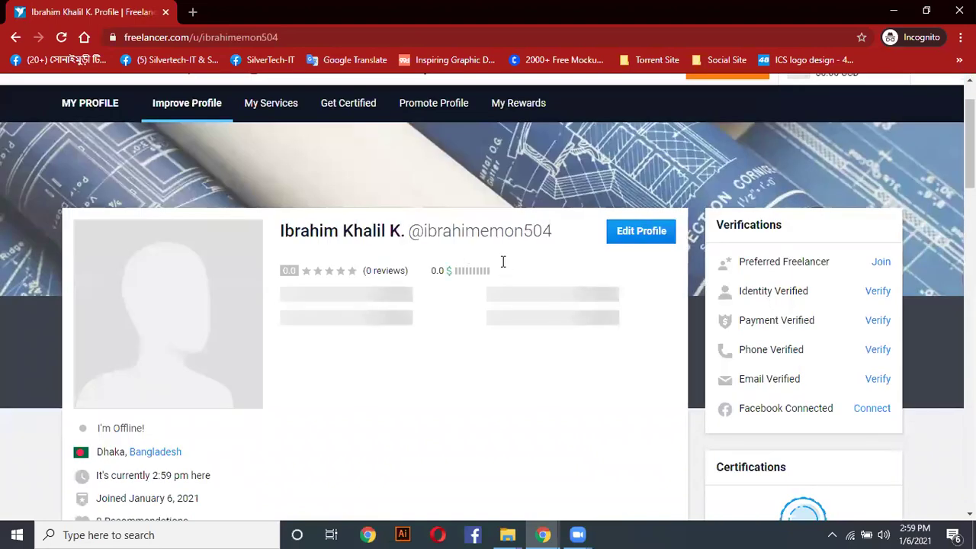
pyautogui.scroll(-2, 203, 283)
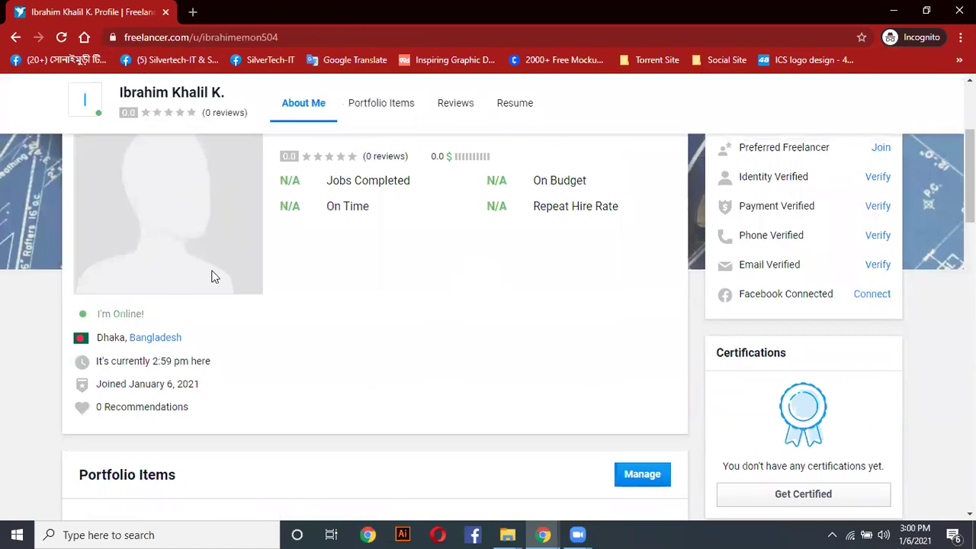
pyautogui.scroll(1, 171, 278)
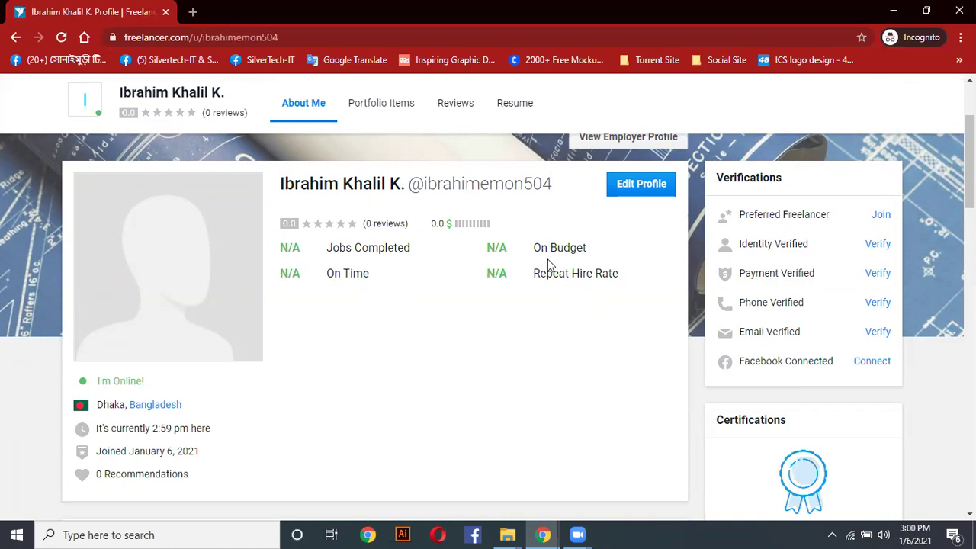
# Open Edit Profile and place the cursor in the empty Professional Headline and Summary fields.
pyautogui.click(646, 196)
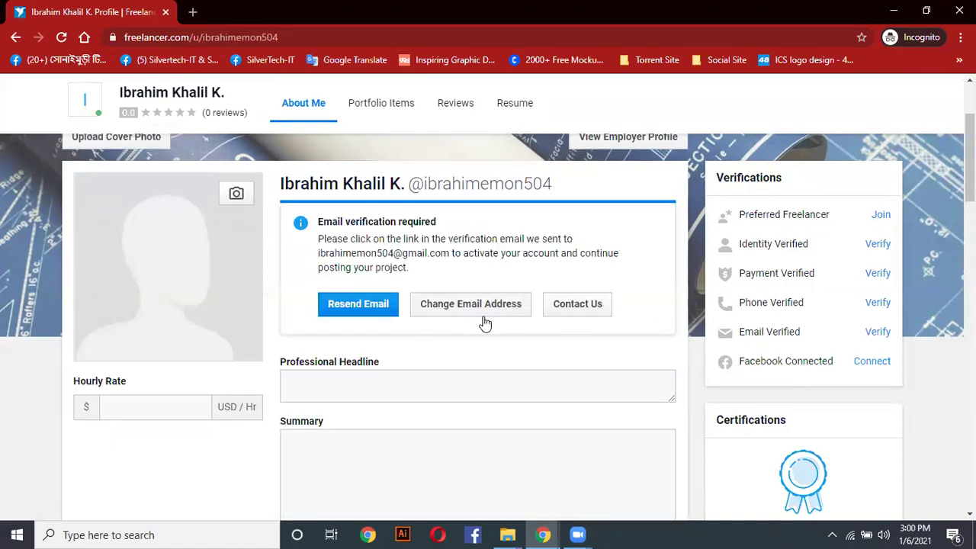
pyautogui.scroll(-3, 447, 229)
pyautogui.click(351, 175)
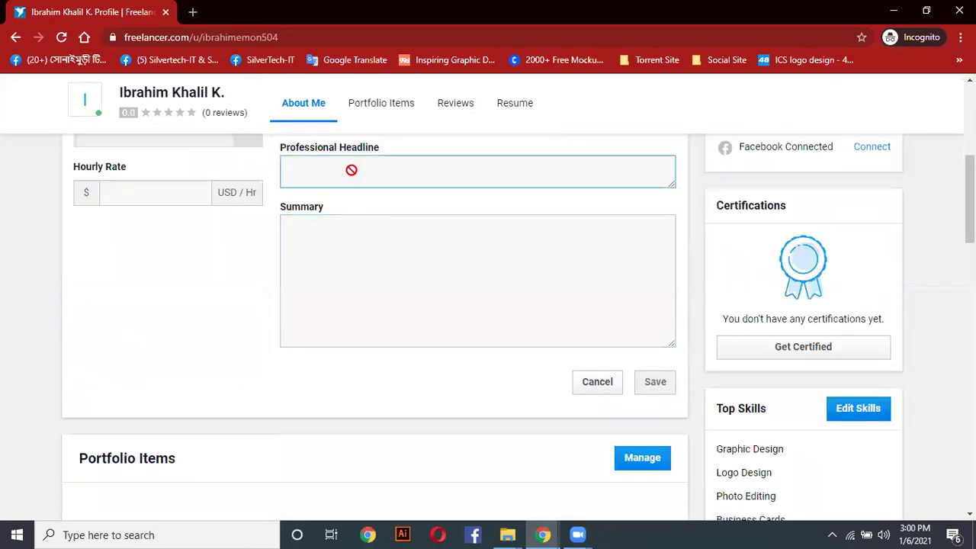
pyautogui.scroll(2, 354, 191)
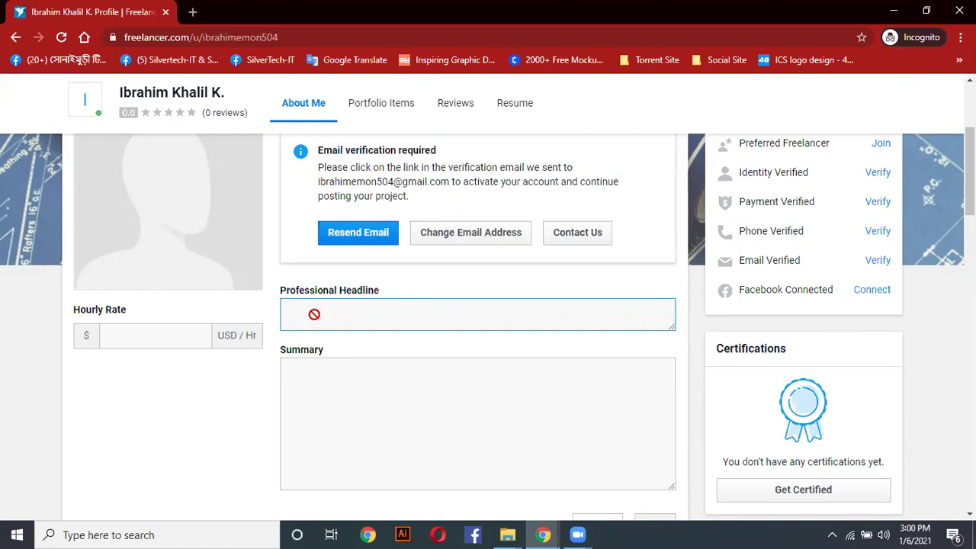
pyautogui.click(314, 377)
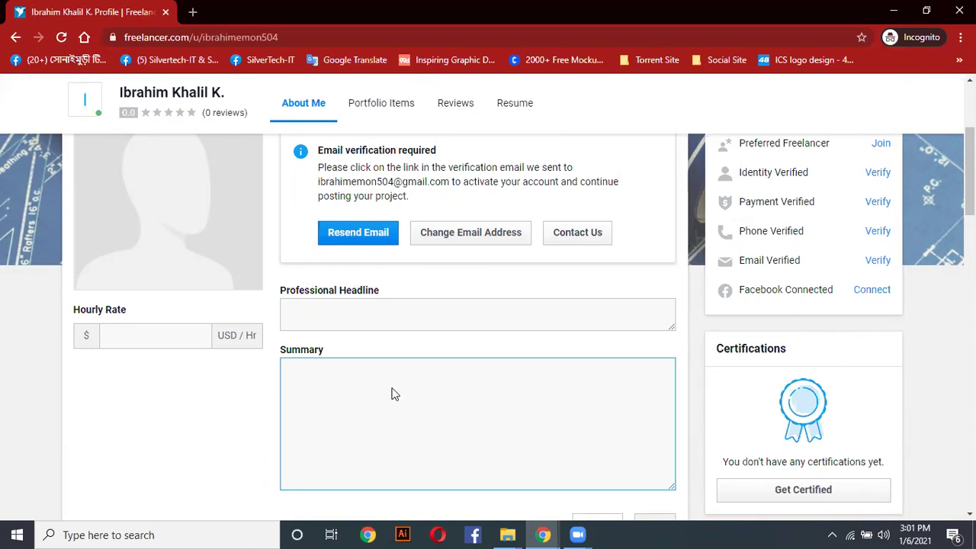
pyautogui.click(381, 281)
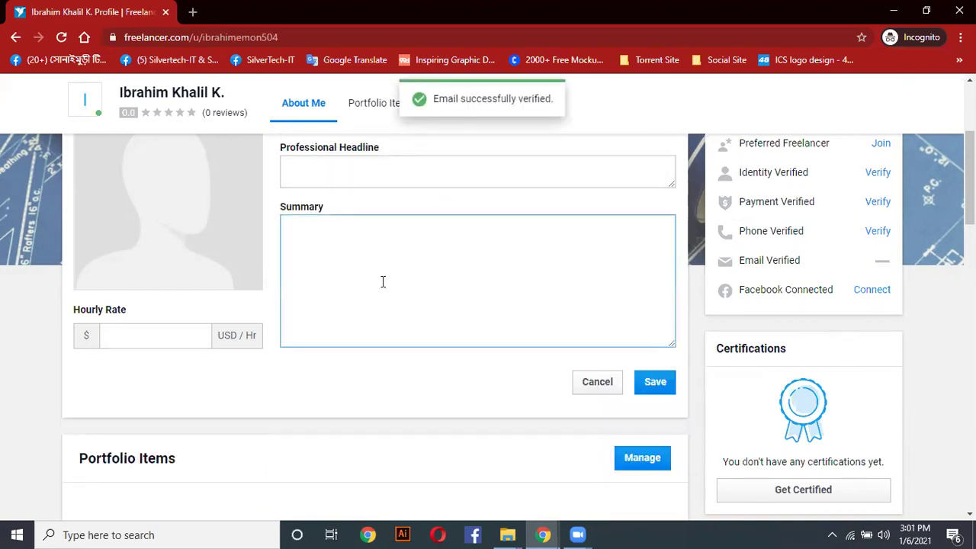
pyautogui.scroll(3, 385, 336)
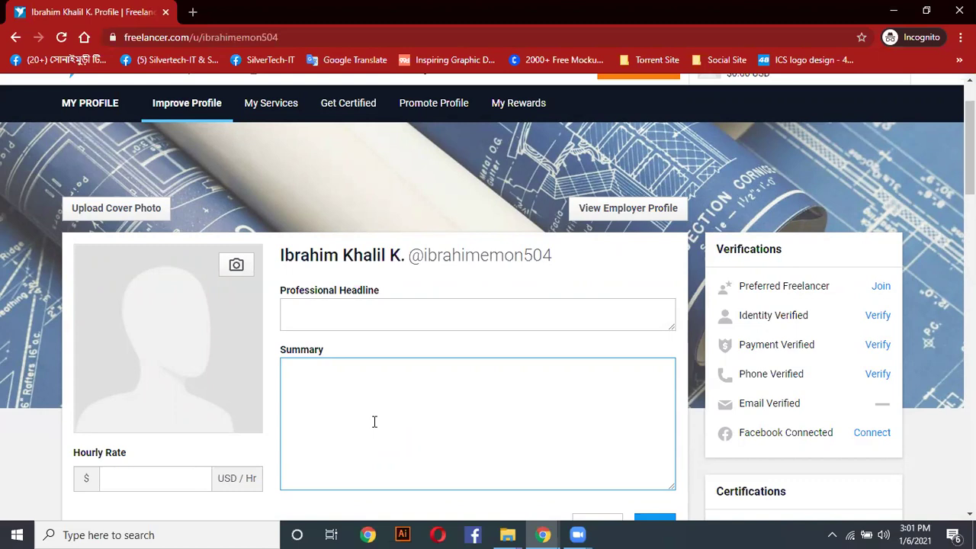
# Set the headline to 'I am a graphic designer' and start the summary with a name introduction.
pyautogui.click(332, 315)
pyautogui.write('I')
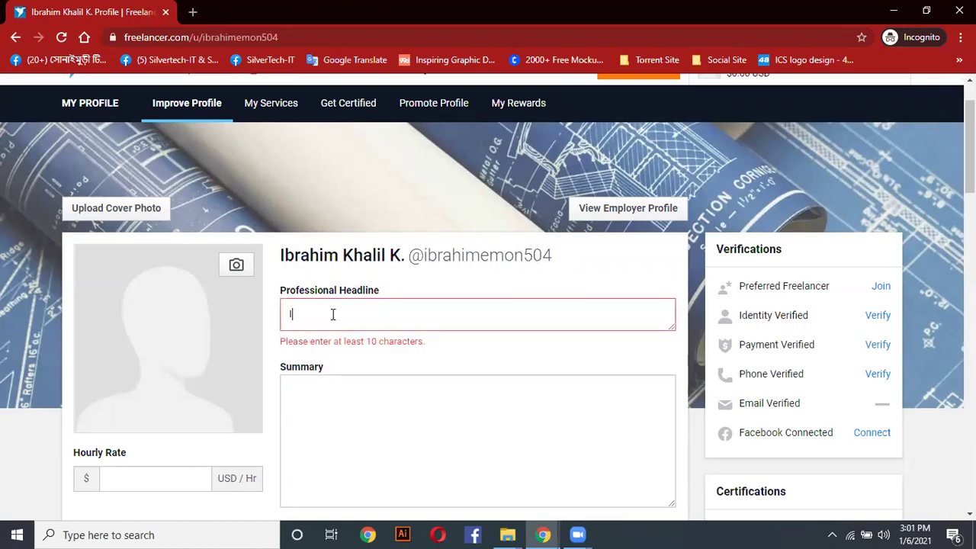
pyautogui.write(' am ')
pyautogui.write('a')
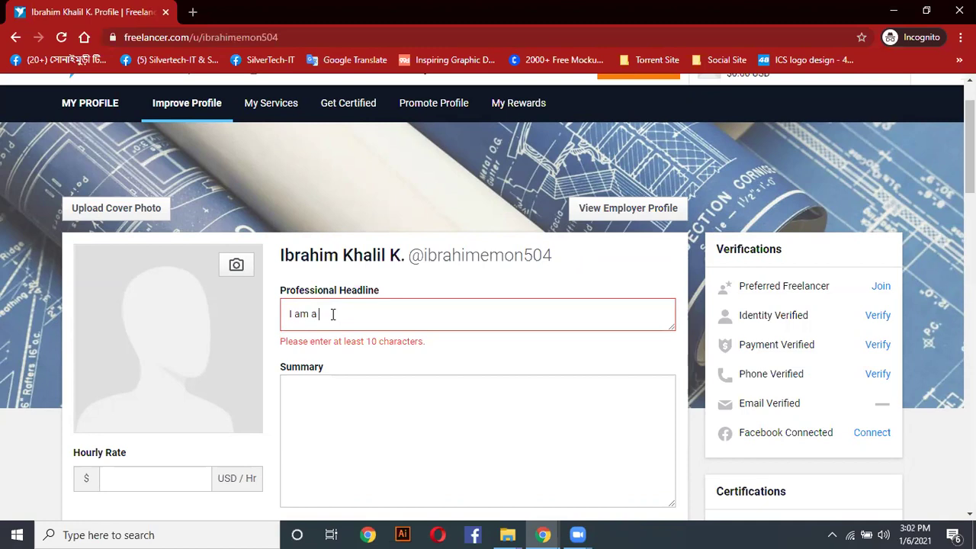
pyautogui.write('graphics')
pyautogui.write('esigner')
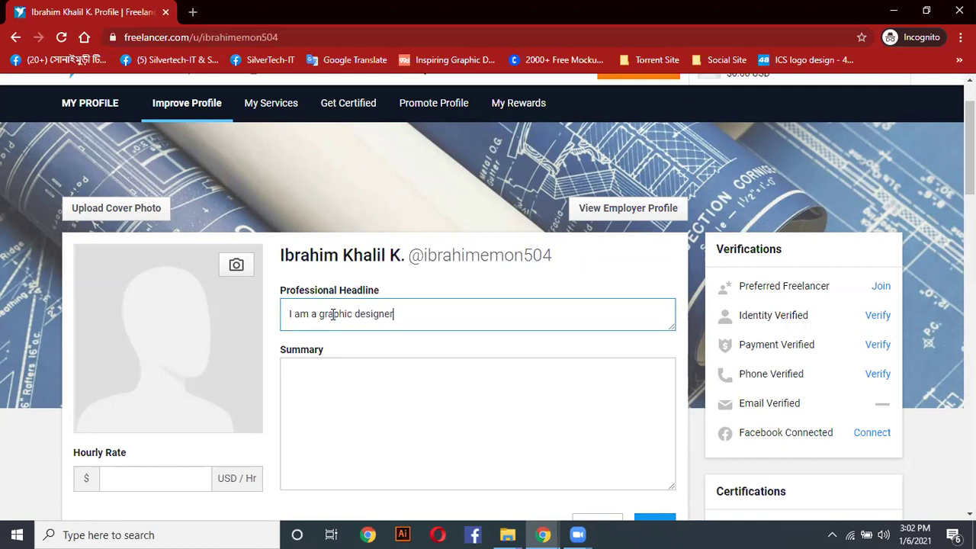
pyautogui.click(340, 370)
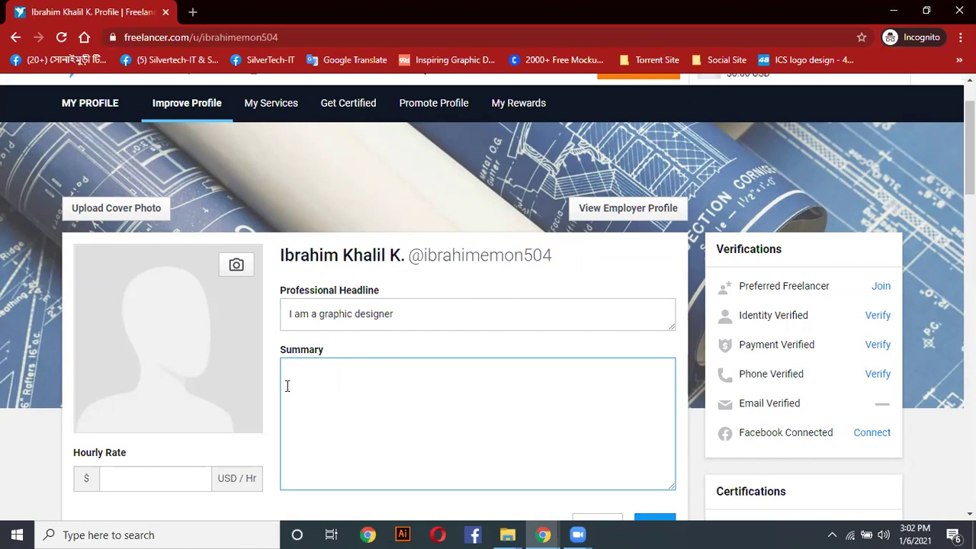
pyautogui.write('hi')
pyautogui.press('BackSpace')
pyautogui.press('BackSpace')
pyautogui.write('My')
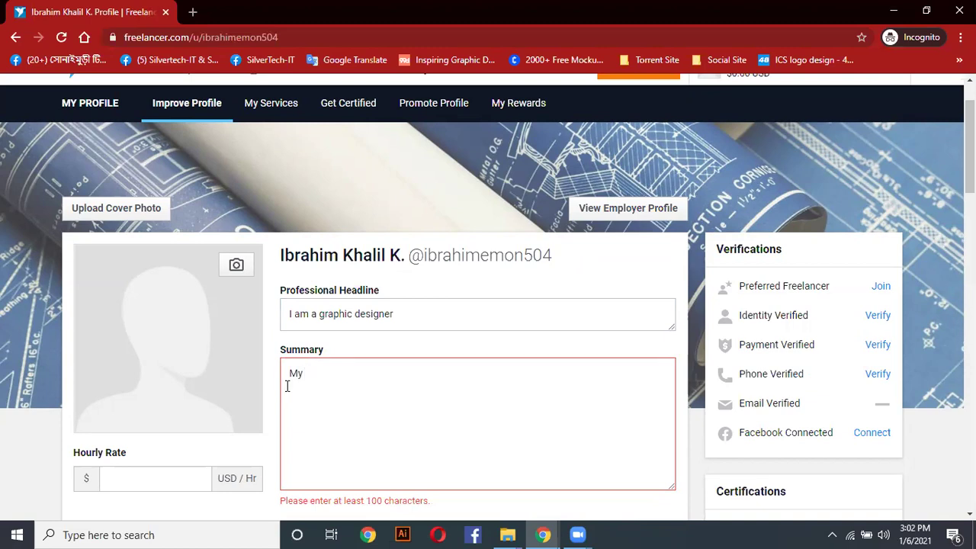
pyautogui.write(' name')
pyautogui.write(' isn')
pyautogui.press('BackSpace')
pyautogui.write('emon')
# Continue the summary with a sentence about having two years of experience.
pyautogui.write('I have')
pyautogui.write(' a 2 year')
pyautogui.press('BackSpace')
pyautogui.press('BackSpace')
pyautogui.write('rs')
pyautogui.press('BackSpace')
pyautogui.press('BackSpace')
pyautogui.write('ars ')
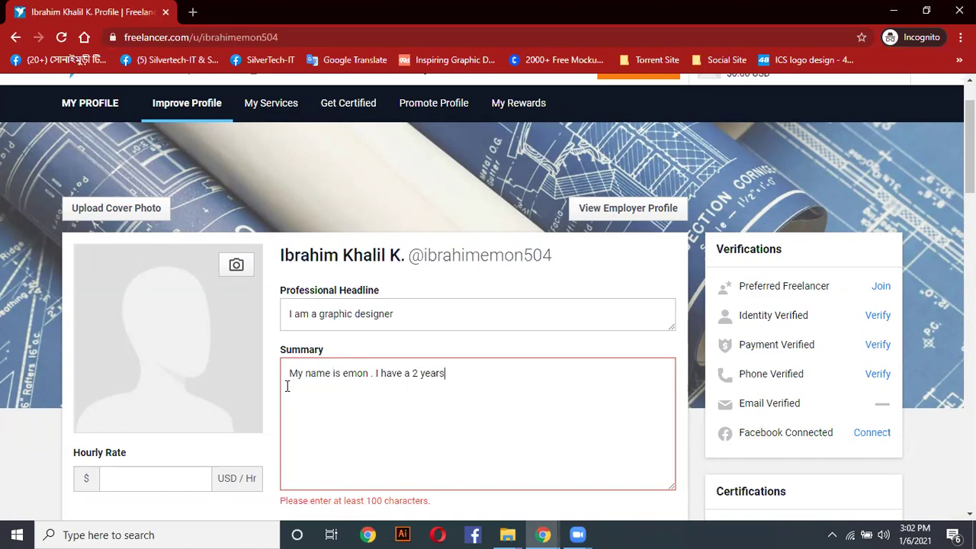
pyautogui.write('ex')
pyautogui.write('perianc')
pyautogui.write('.')
pyautogui.write('m')
pyautogui.scroll(-2, 433, 390)
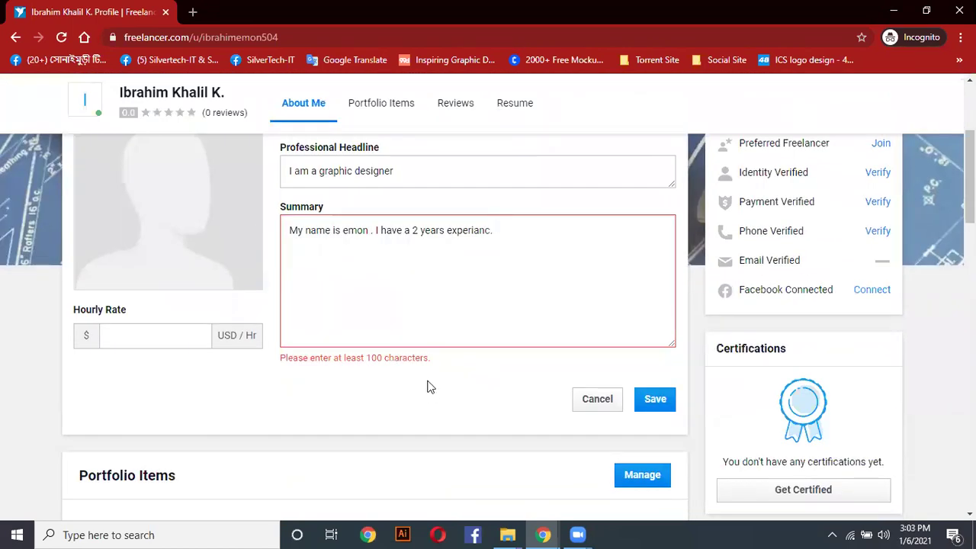
# Paste the intro sentence onto four Summary lines to clear the 100-character minimum.
pyautogui.doubleClick(375, 357)
pyautogui.click(441, 276)
pyautogui.moveTo(511, 235); pyautogui.dragTo(290, 242)
pyautogui.hotkey('ctrl', 'c')
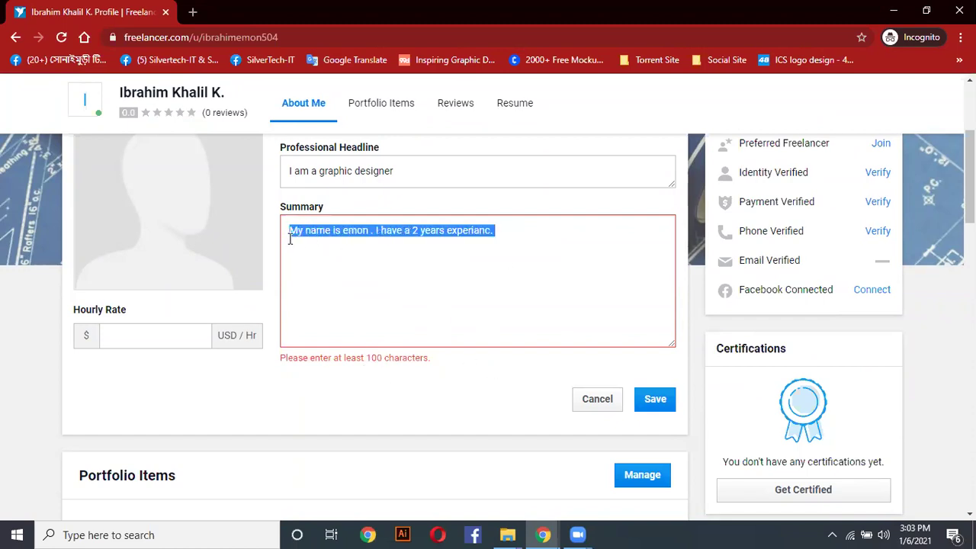
pyautogui.click(509, 229)
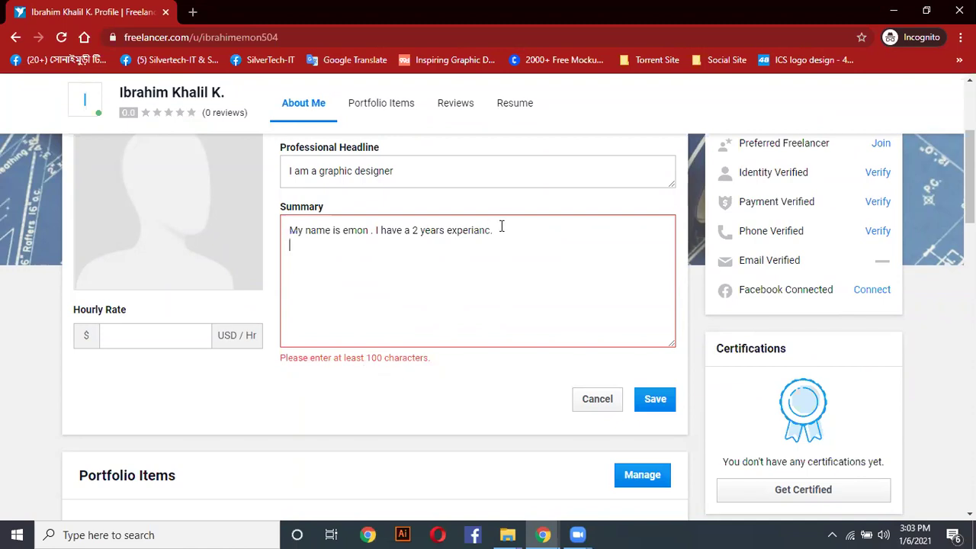
pyautogui.hotkey('ctrl', 'v')
pyautogui.press('Return')
pyautogui.hotkey('ctrl', 'v')
pyautogui.press('Return')
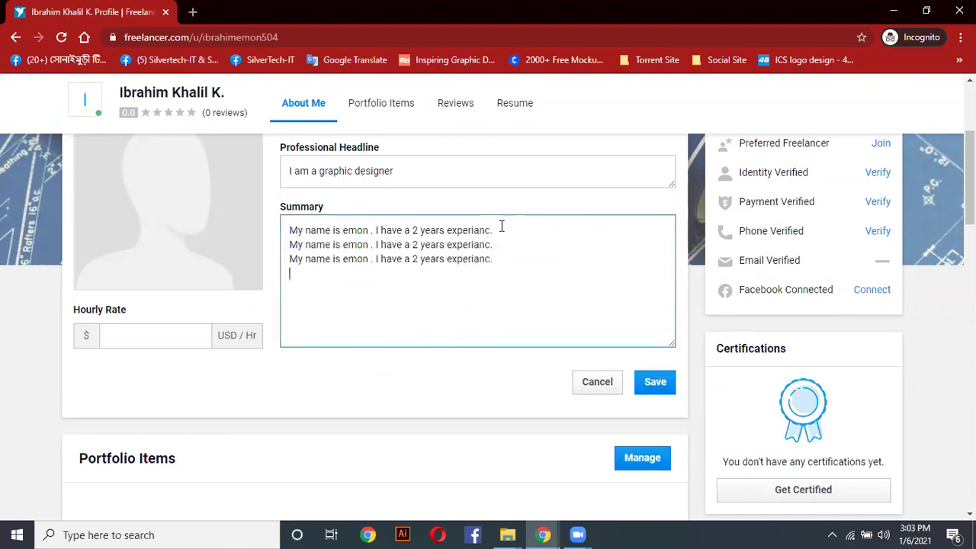
pyautogui.hotkey('ctrl', 'v')
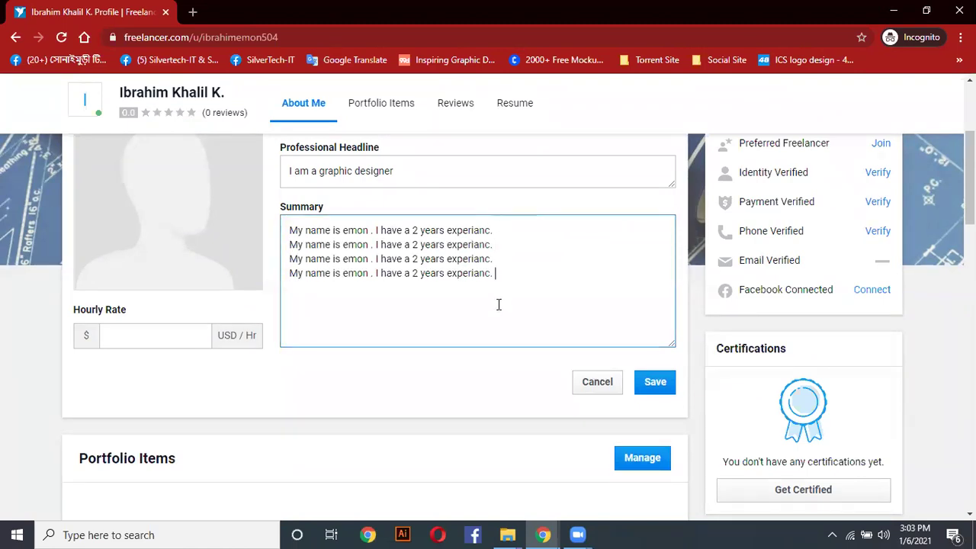
pyautogui.moveTo(497, 275); pyautogui.dragTo(272, 230)
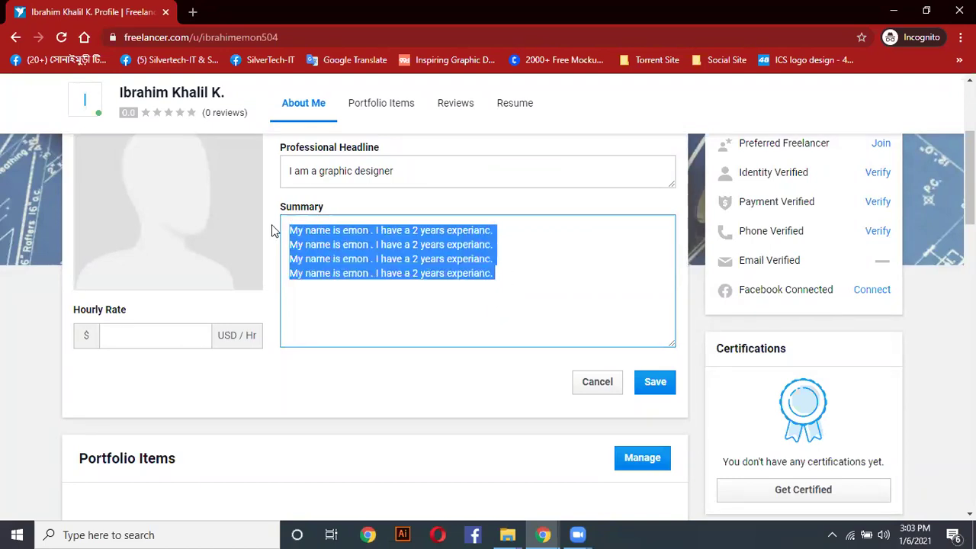
pyautogui.scroll(3, 656, 316)
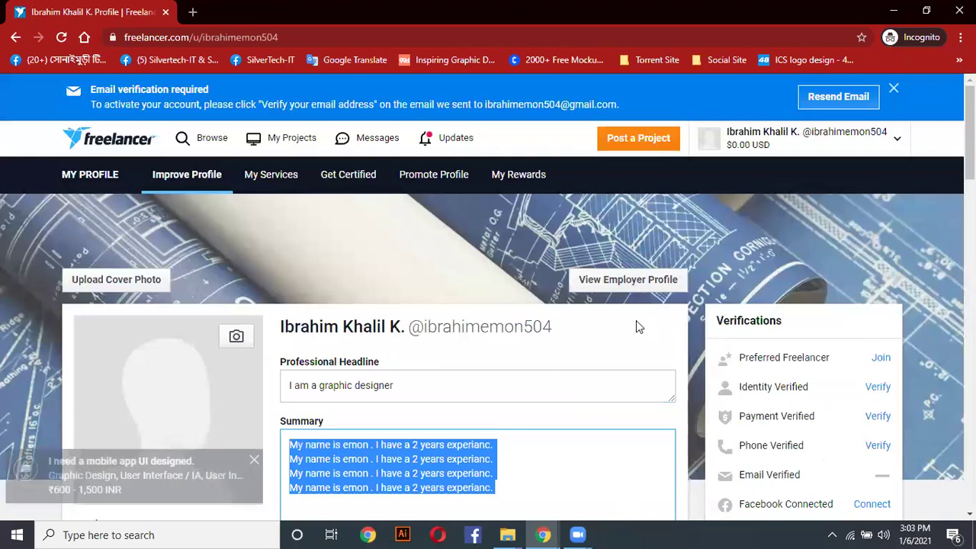
pyautogui.scroll(-2, 657, 355)
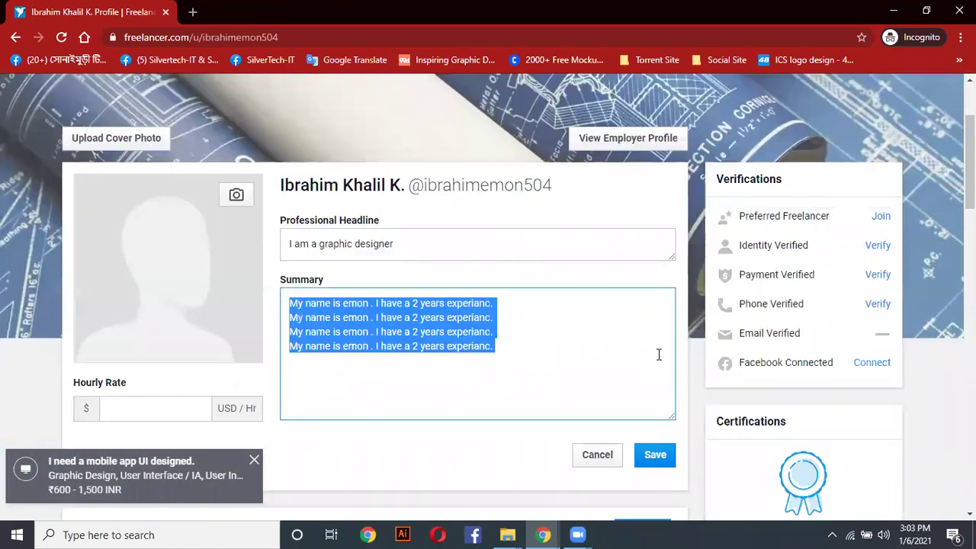
# Upload DAPPLE-D-DYNASTY3.png and set it as the profile picture.
pyautogui.click(236, 198)
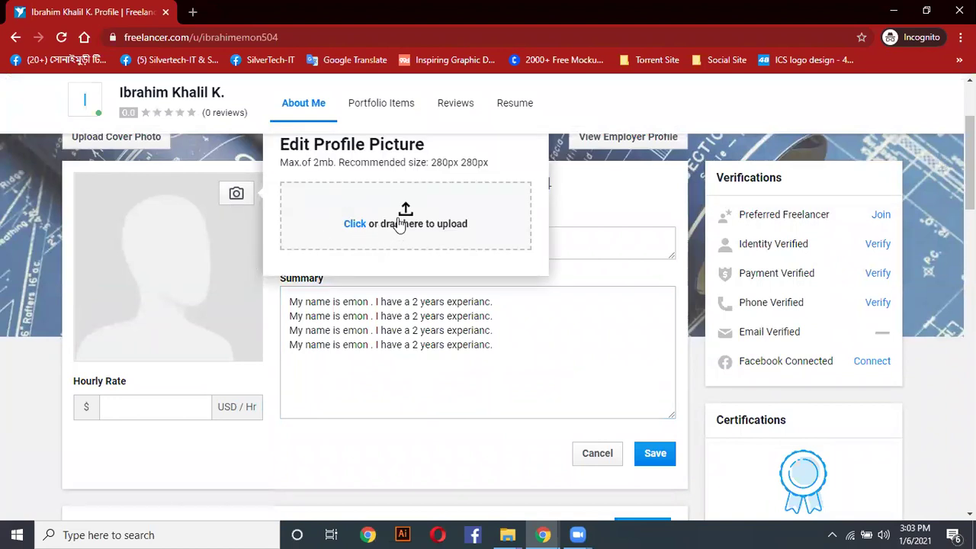
pyautogui.click(409, 213)
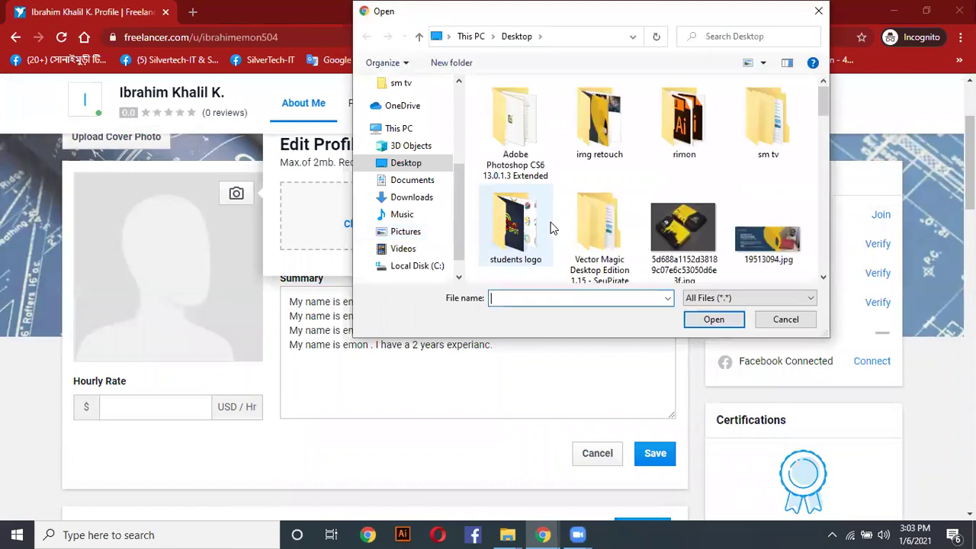
pyautogui.scroll(-2, 633, 232)
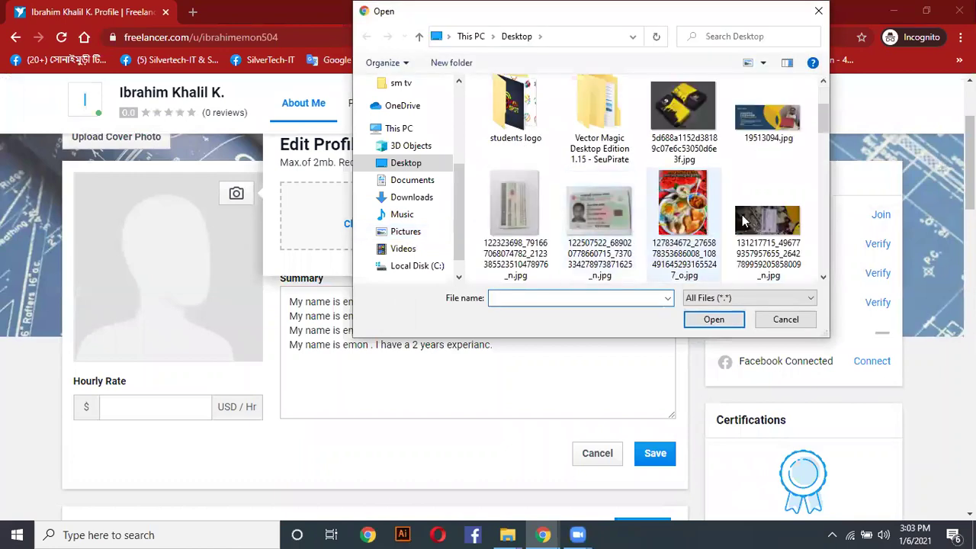
pyautogui.scroll(-3, 744, 221)
pyautogui.click(690, 222)
pyautogui.click(776, 222)
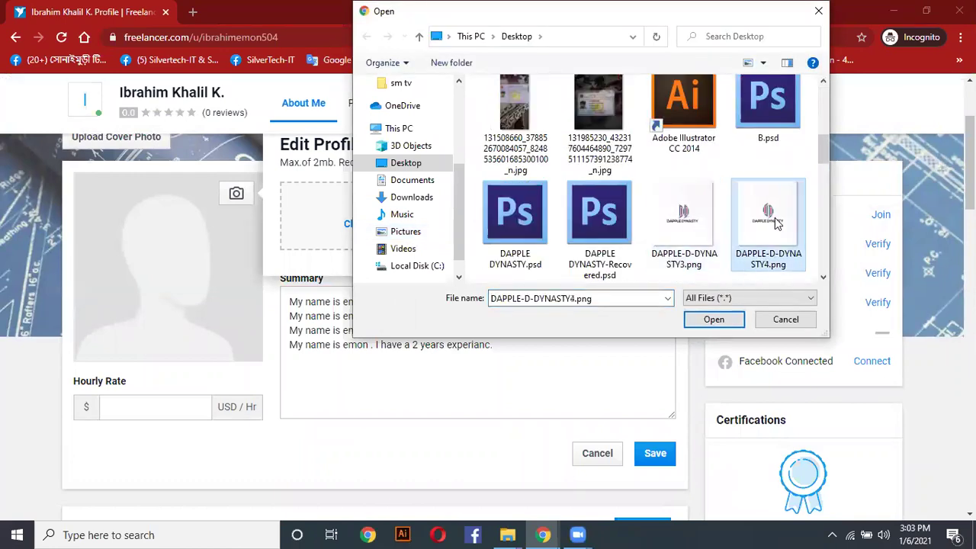
pyautogui.click(697, 225)
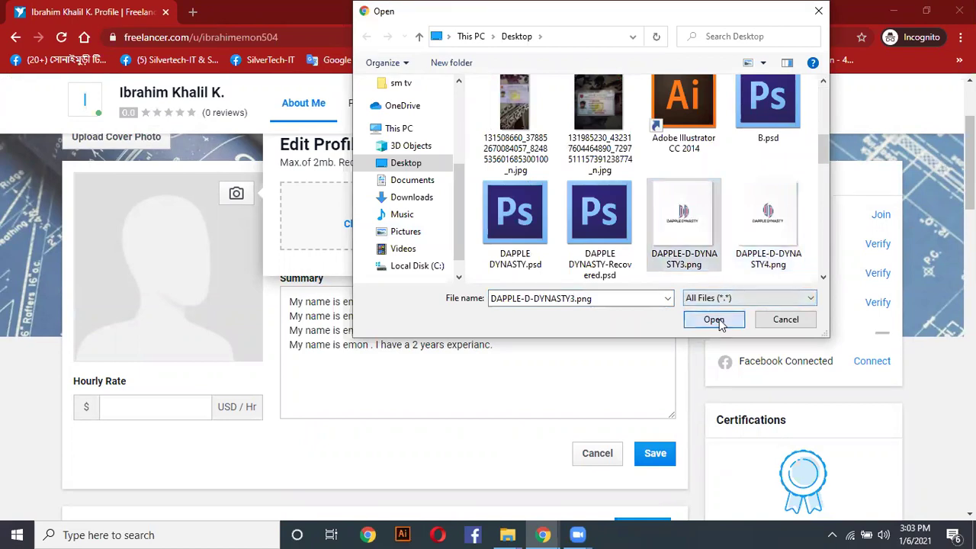
pyautogui.click(714, 319)
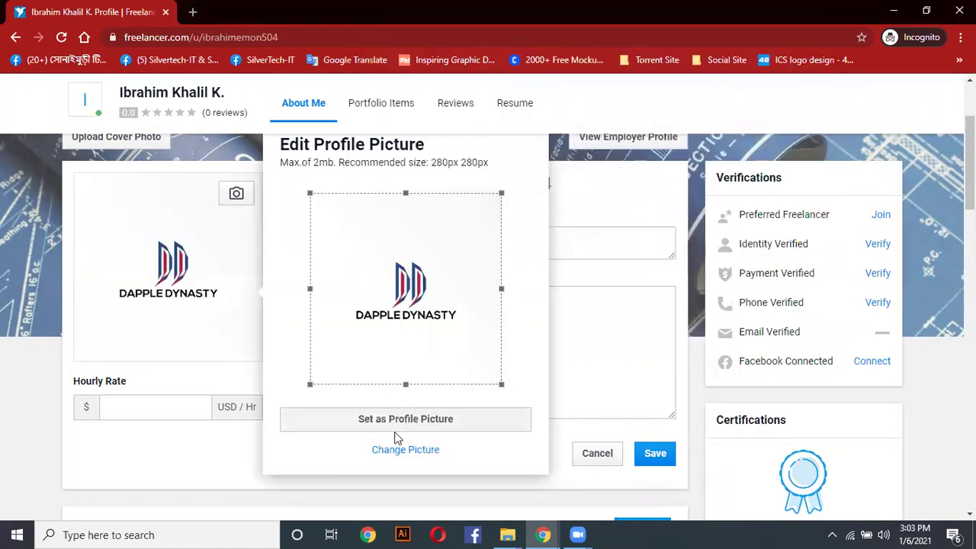
pyautogui.click(460, 418)
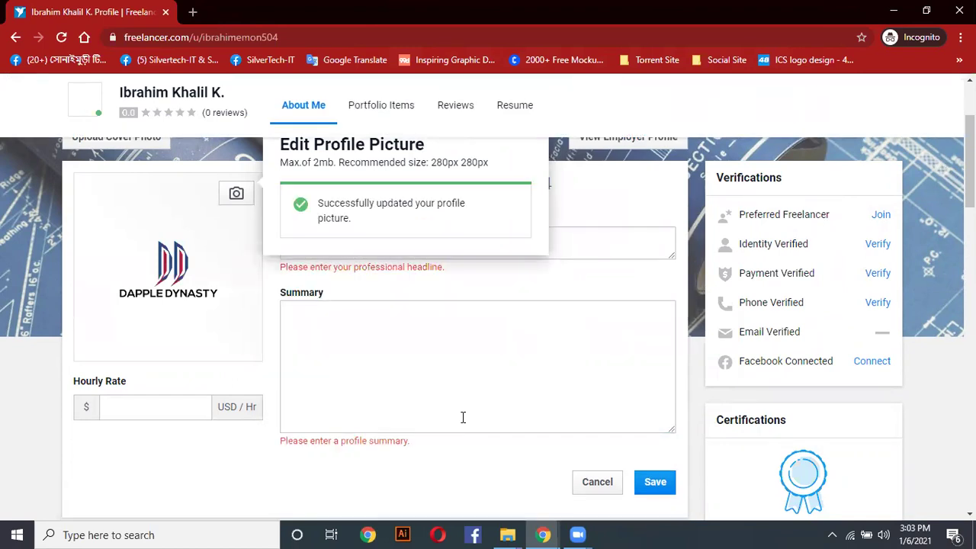
# Move the self-introduction text typed in the headline into the Summary box.
pyautogui.scroll(-1, 452, 323)
pyautogui.click(454, 320)
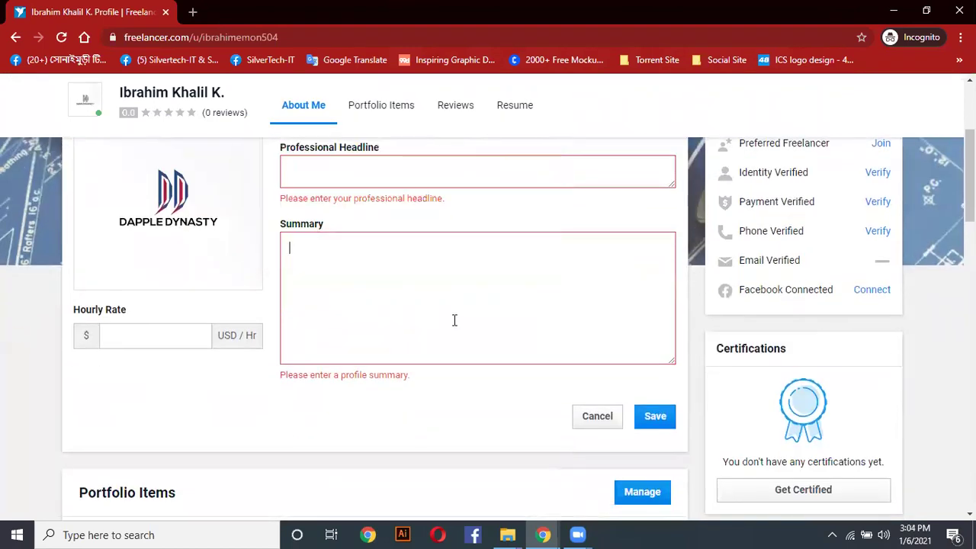
pyautogui.scroll(1, 357, 283)
pyautogui.scroll(1, 354, 307)
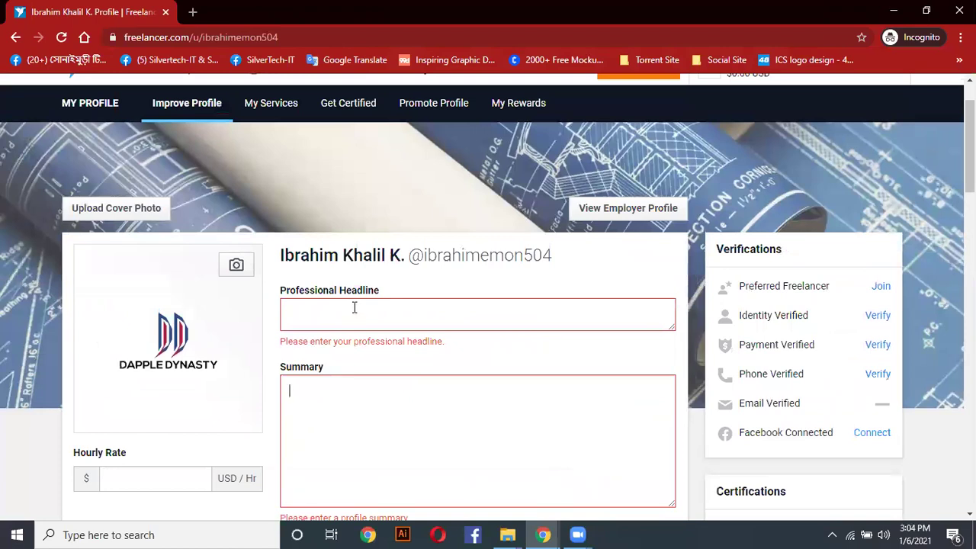
pyautogui.click(359, 307)
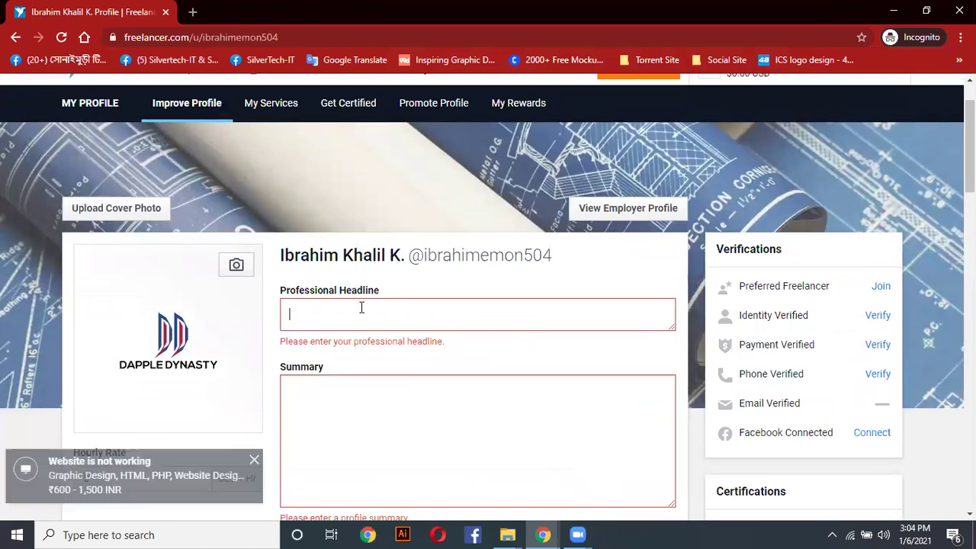
pyautogui.write('my name ')
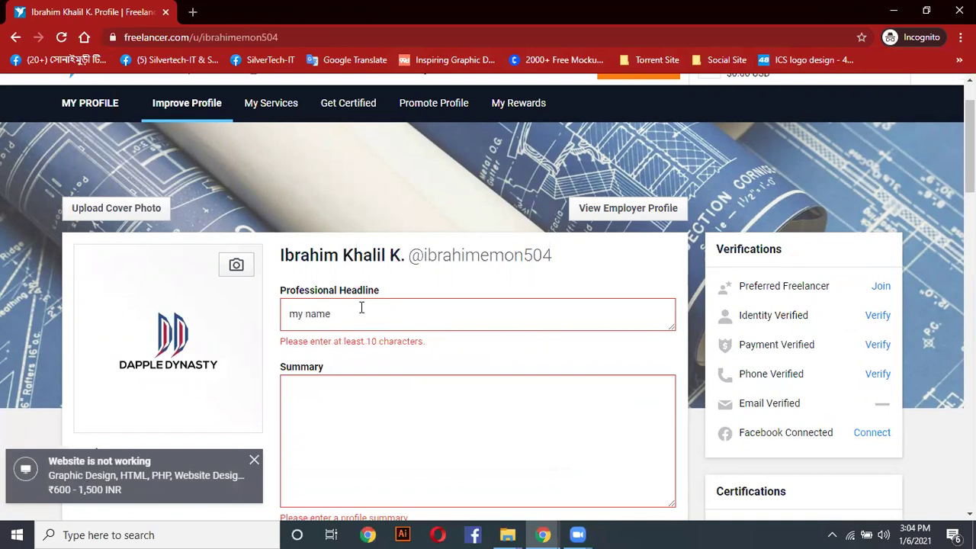
pyautogui.write('is emon')
pyautogui.click(353, 432)
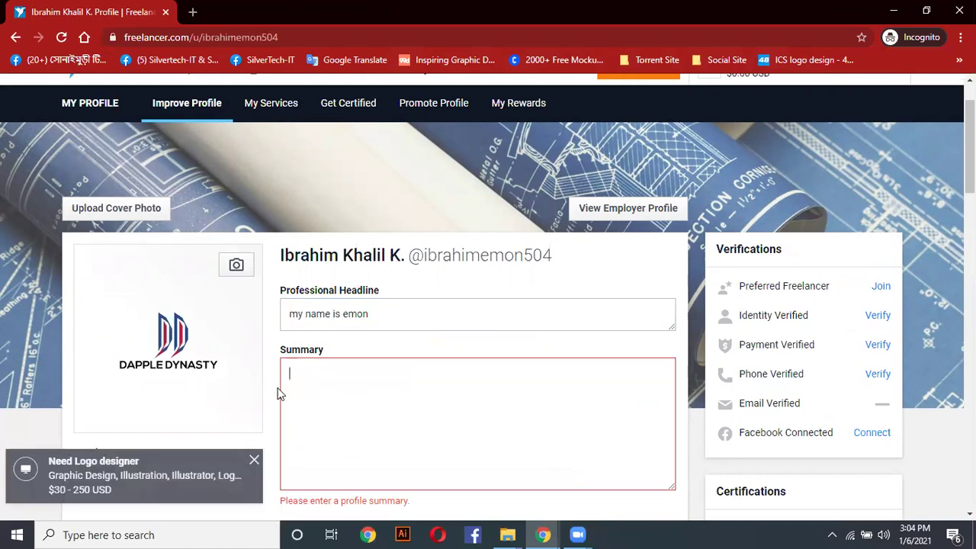
pyautogui.tripleClick(282, 314)
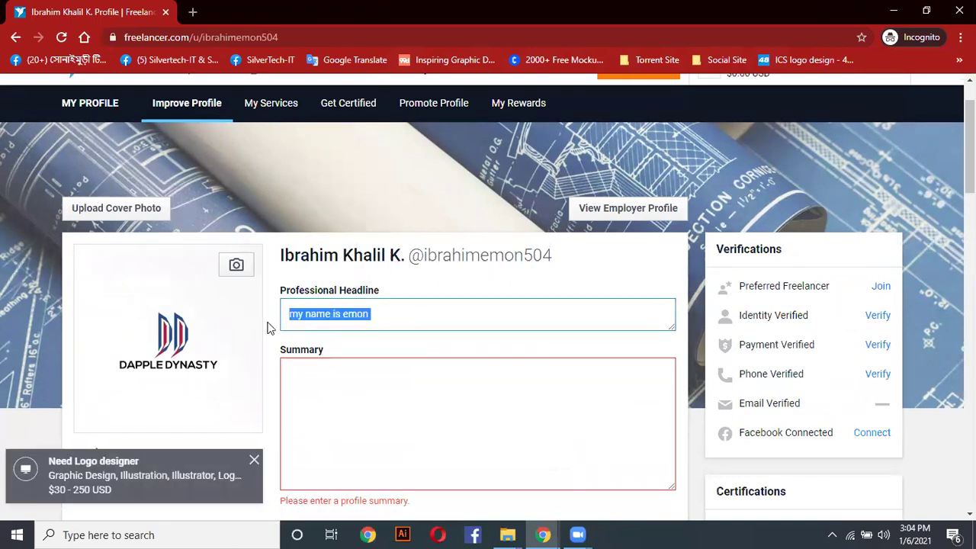
pyautogui.hotkey('ctrl', 'x')
pyautogui.click(316, 392)
pyautogui.hotkey('ctrl', 'v')
# Set the professional headline to 'i am a graphic designer'.
pyautogui.click(327, 307)
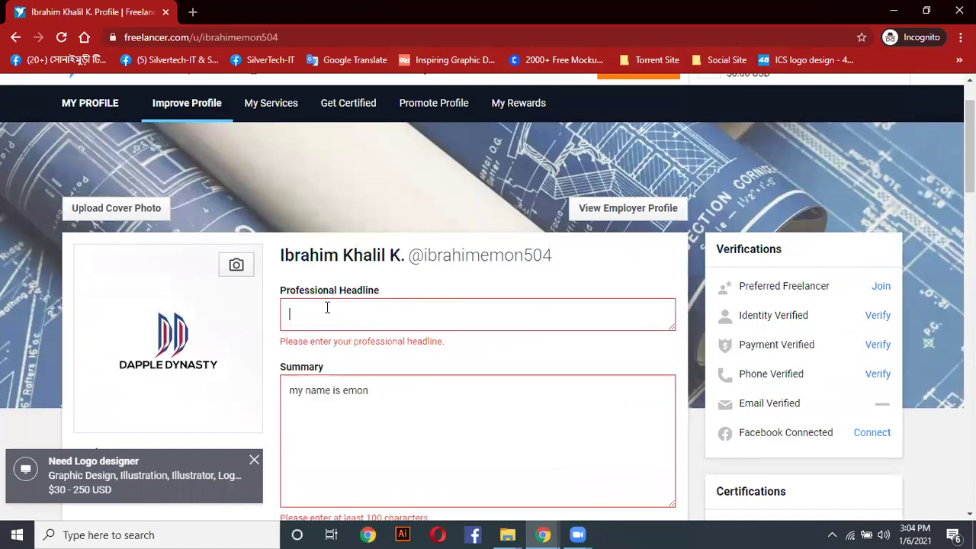
pyautogui.write('i ma')
pyautogui.press('BackSpace')
pyautogui.press('BackSpace')
pyautogui.write('am a ')
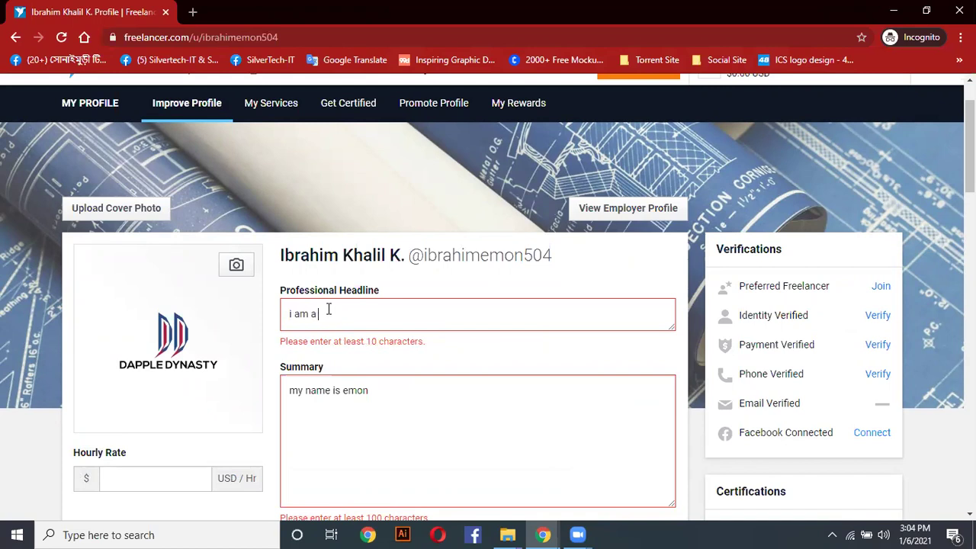
pyautogui.write('graphic designer')
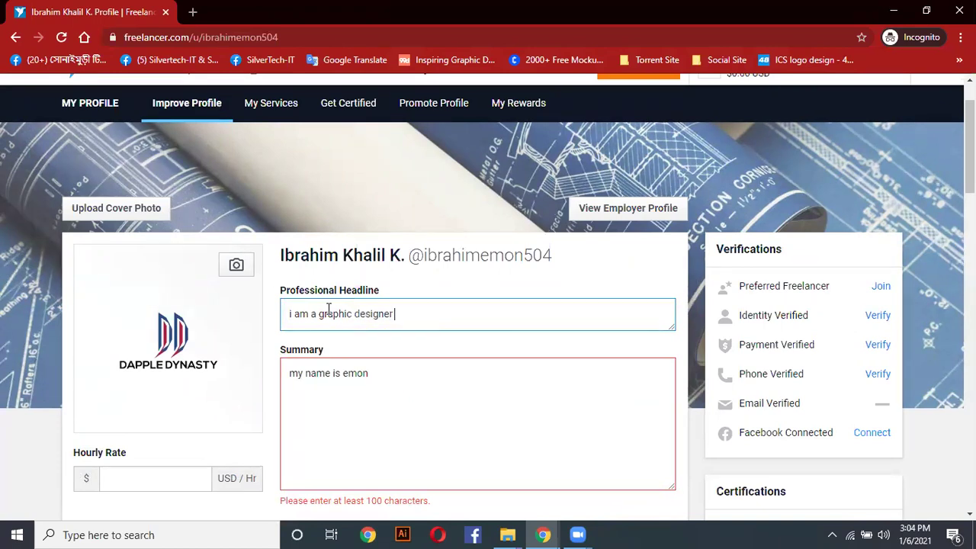
# Paste the introduction sentence repeatedly on new Summary lines past 100 characters.
pyautogui.click(400, 380)
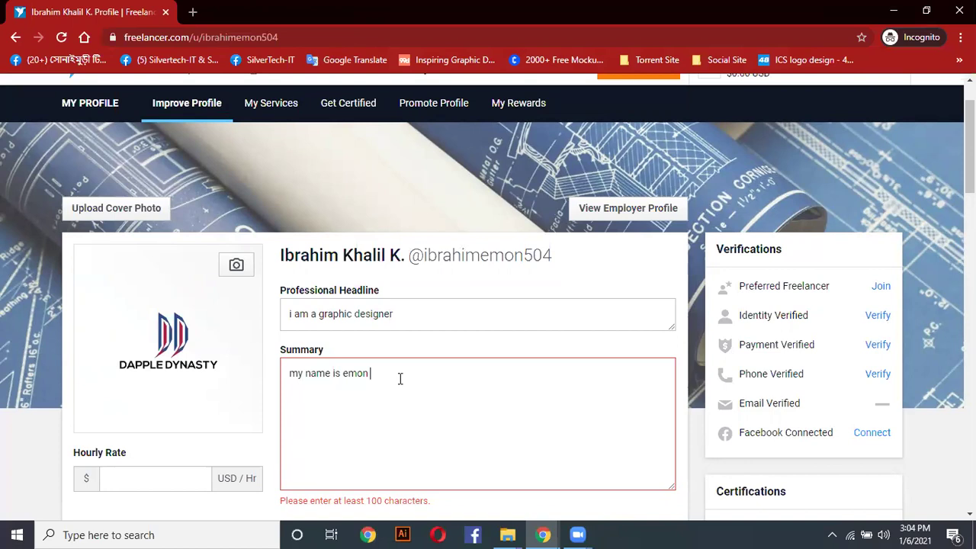
pyautogui.hotkey('ctrl', 'a')
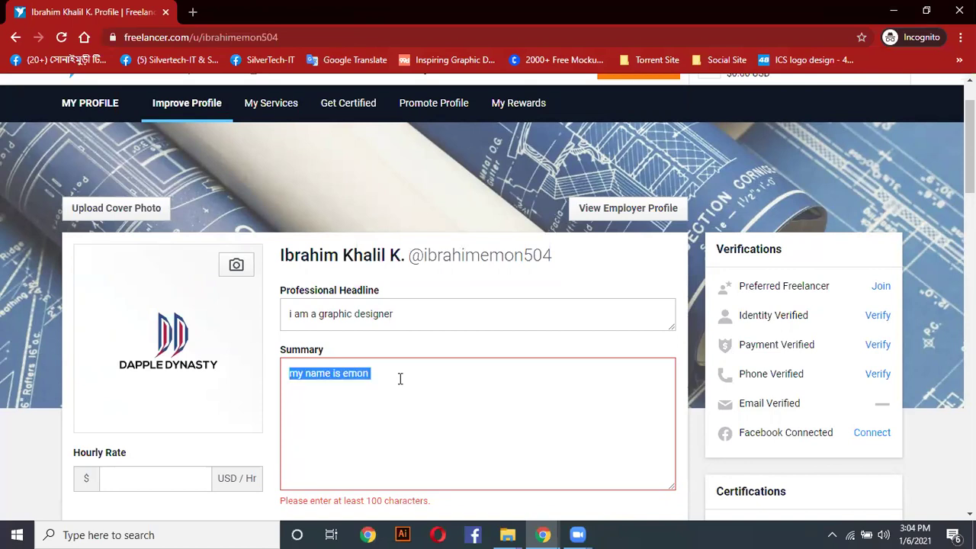
pyautogui.click(407, 379)
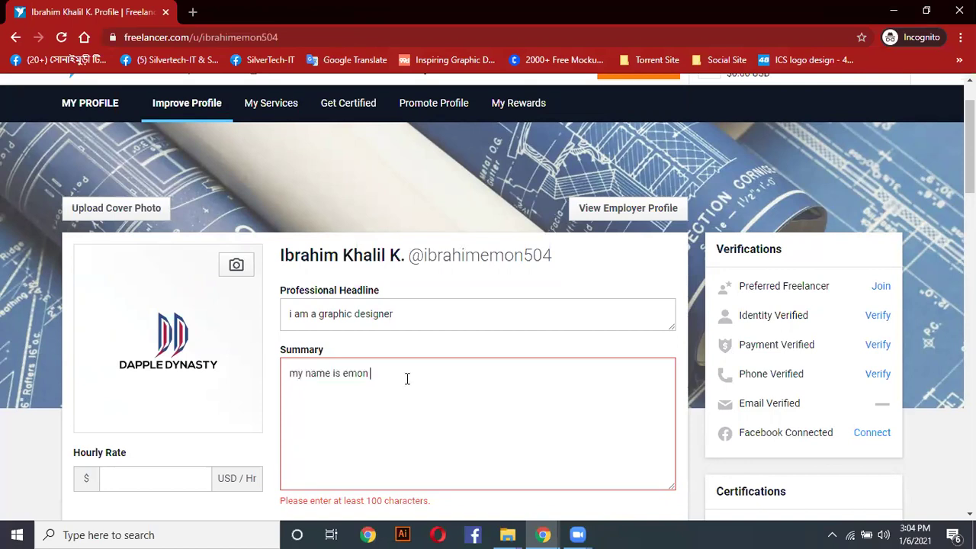
pyautogui.hotkey('ctrl', 'v')
pyautogui.hotkey('ctrl', 'v')
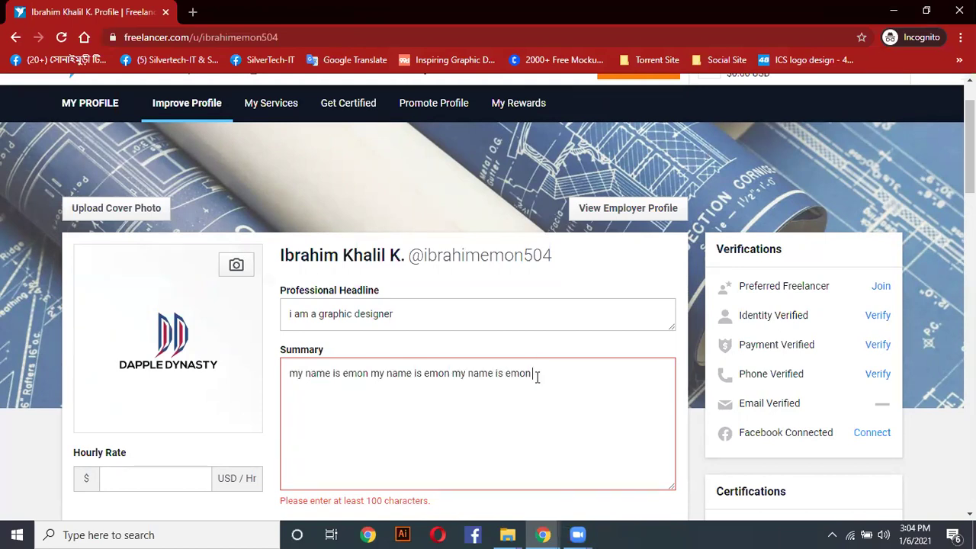
pyautogui.hotkey('ctrl', 'v')
pyautogui.press('Return')
pyautogui.hotkey('ctrl', 'v')
pyautogui.press('Return')
pyautogui.hotkey('ctrl', 'v')
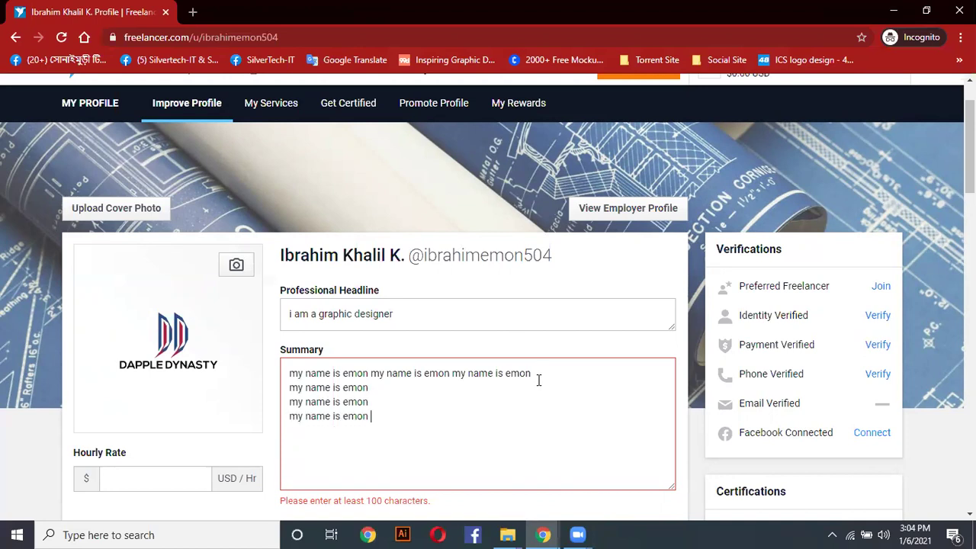
pyautogui.press('Return')
pyautogui.hotkey('ctrl', 'v')
pyautogui.scroll(-2, 608, 397)
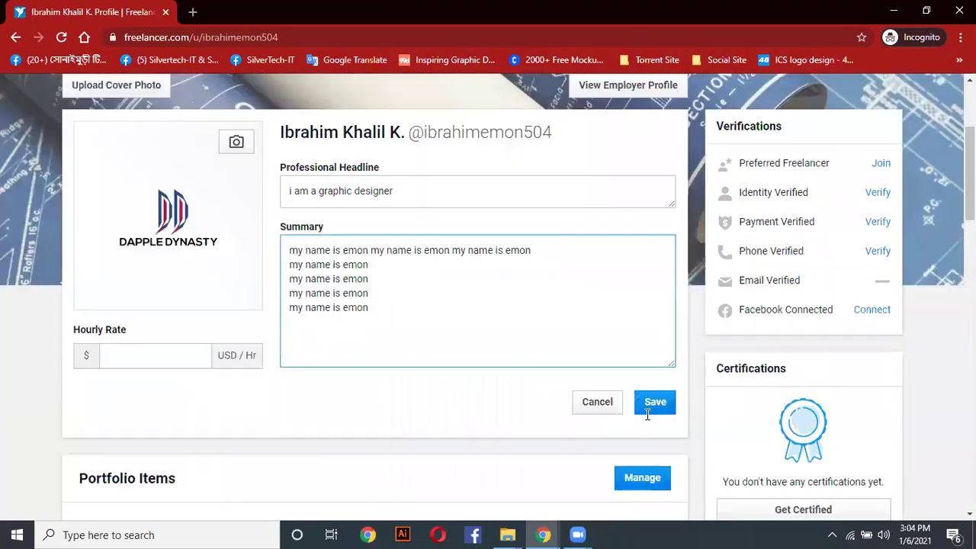
# Save the headline and summary, then enter a $5 USD hourly rate and save again.
pyautogui.click(657, 387)
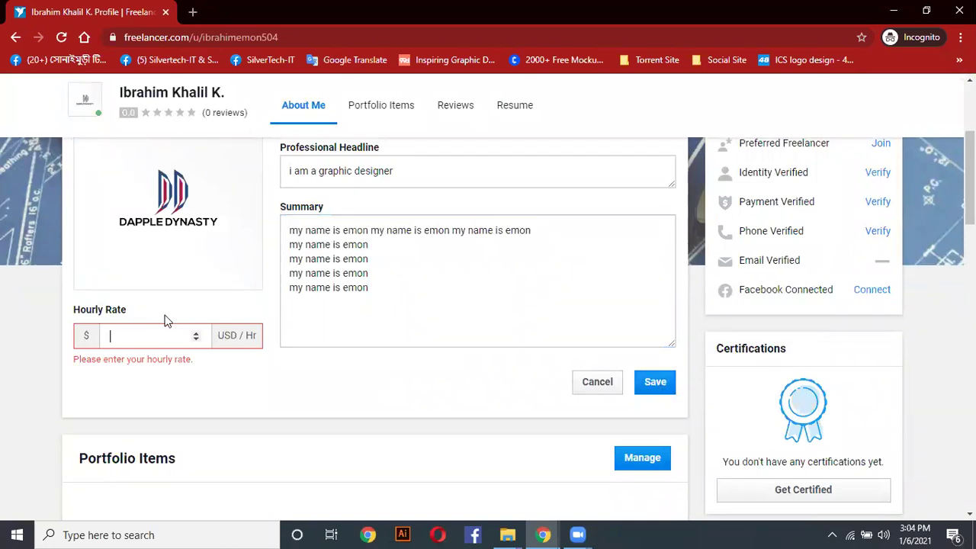
pyautogui.write('5')
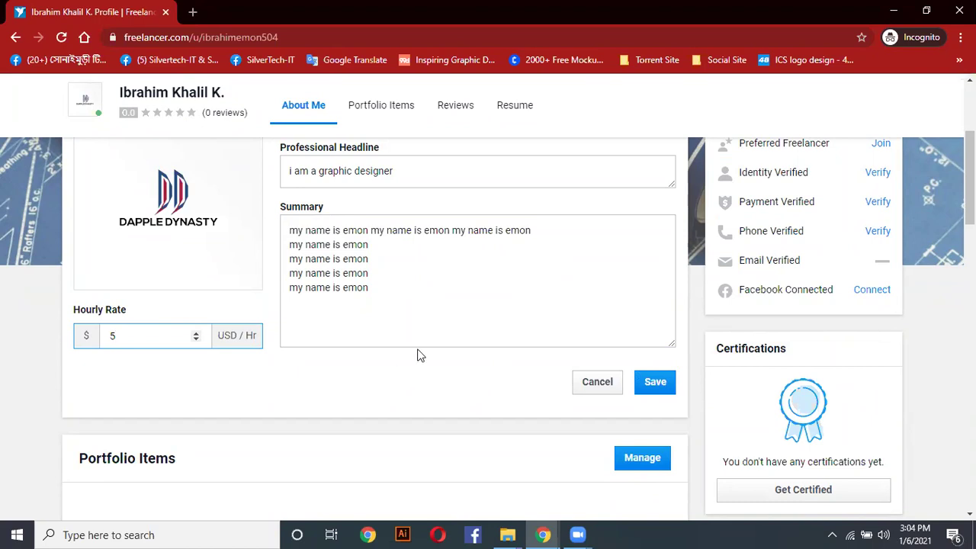
pyautogui.click(647, 387)
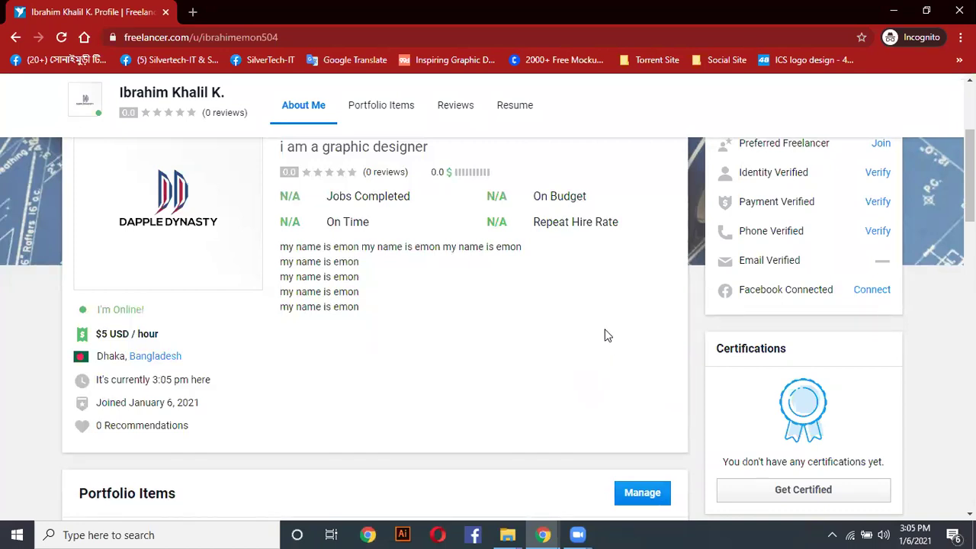
# Scroll down to Portfolio Items on the profile and choose Manage.
pyautogui.scroll(1, 607, 335)
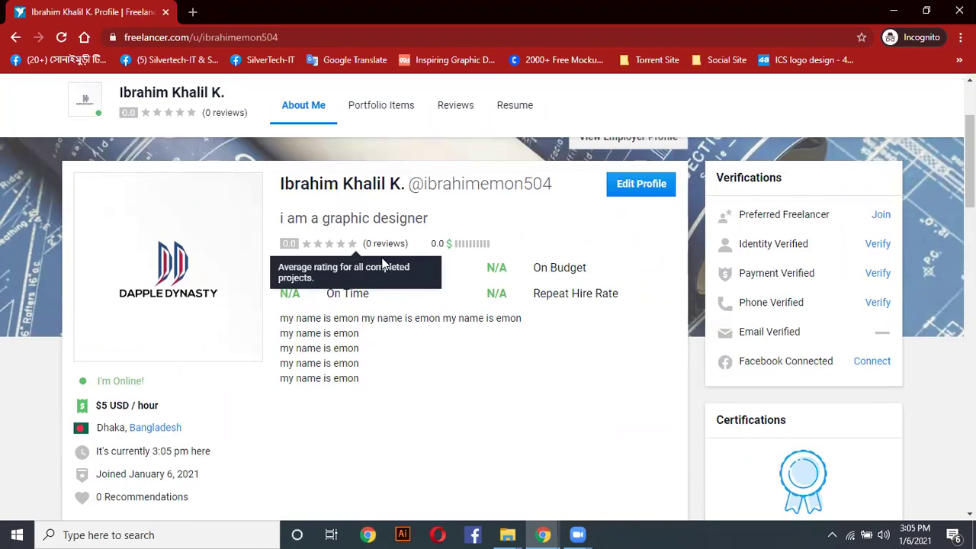
pyautogui.scroll(-3, 594, 332)
pyautogui.scroll(-2, 322, 344)
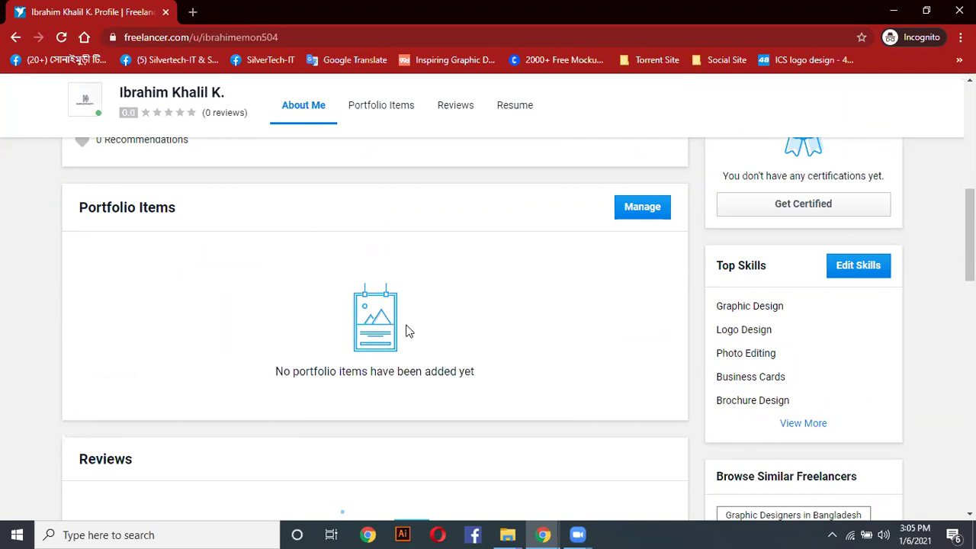
pyautogui.click(647, 210)
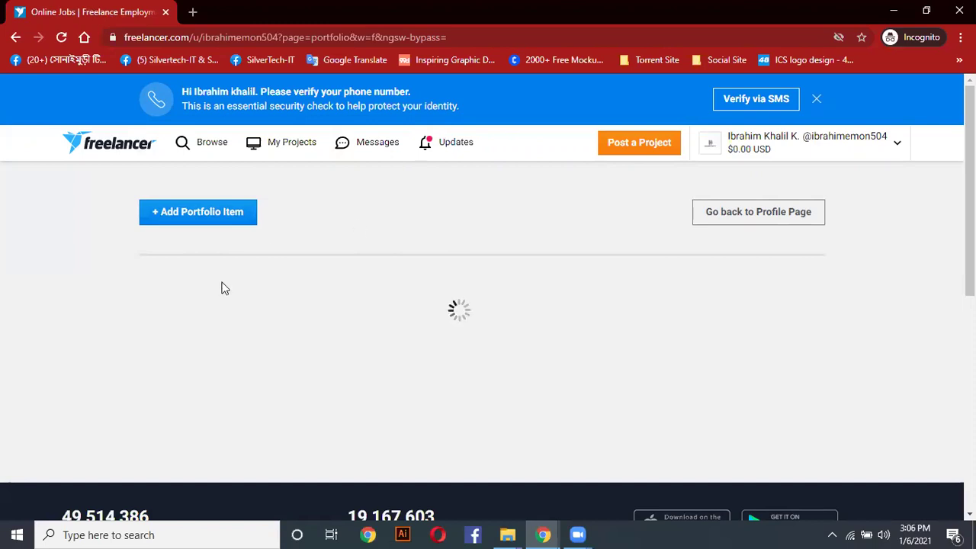
# Clear a stray text selection, then open the account name dropdown in the top bar.
pyautogui.moveTo(226, 226); pyautogui.dragTo(396, 389)
pyautogui.click(560, 364)
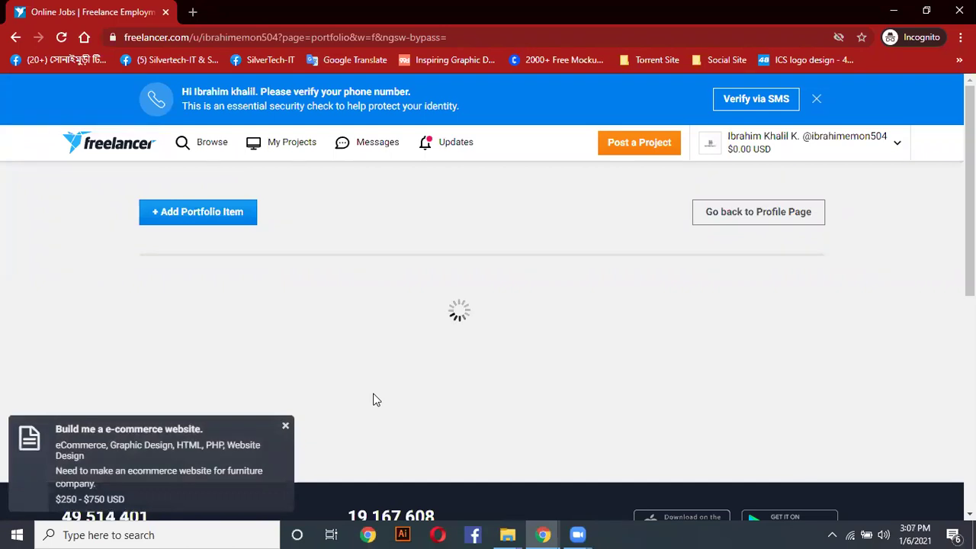
pyautogui.click(893, 146)
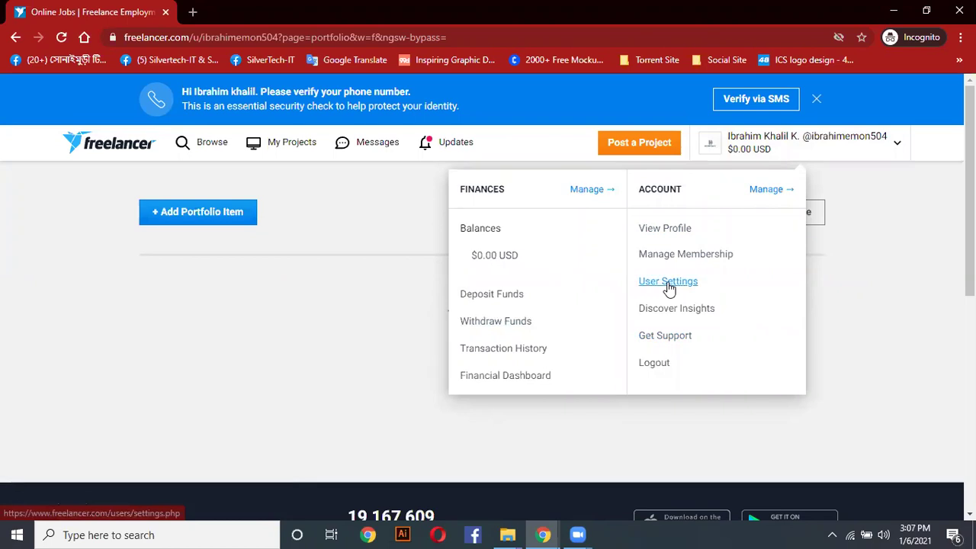
# Open User Settings and review the Profile Details form with its prefilled name, city, country and time zone.
pyautogui.click(668, 283)
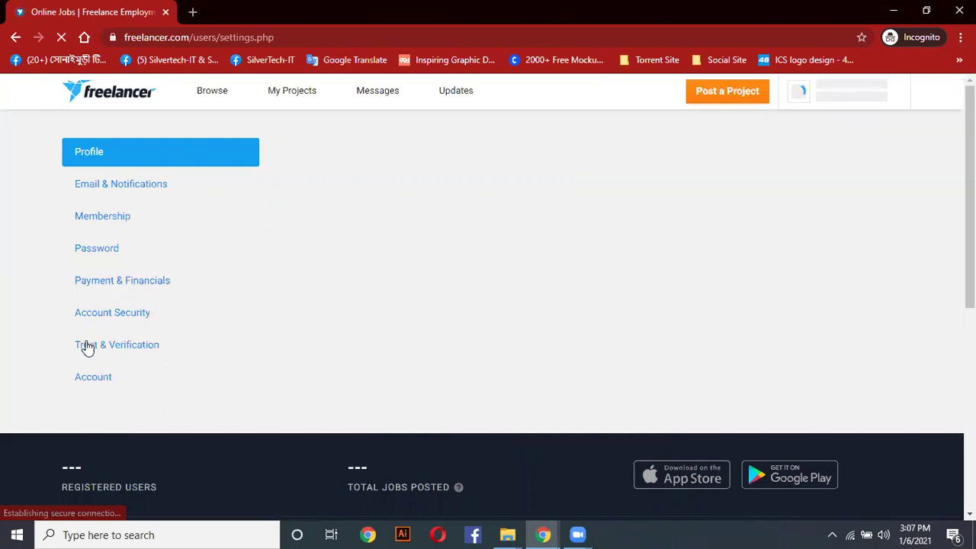
pyautogui.click(134, 349)
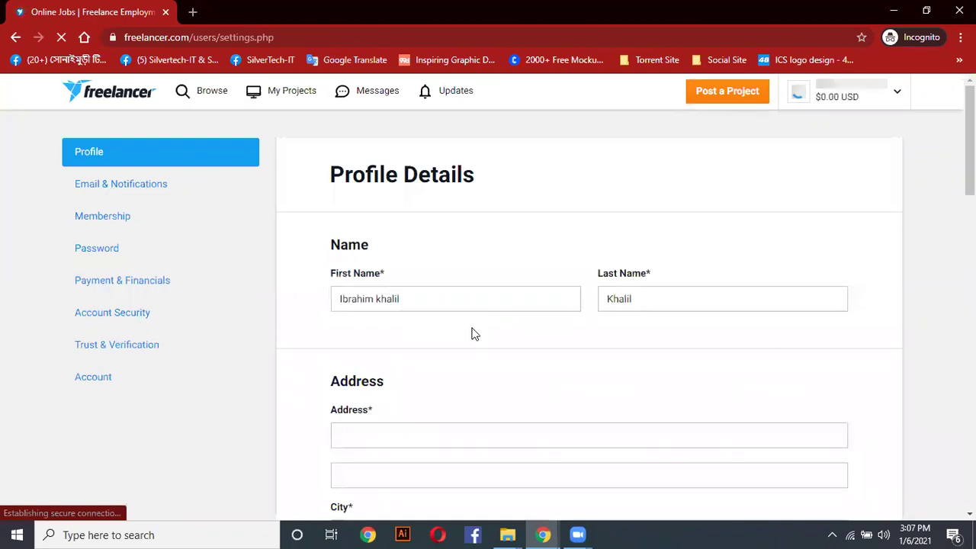
pyautogui.scroll(-3, 473, 333)
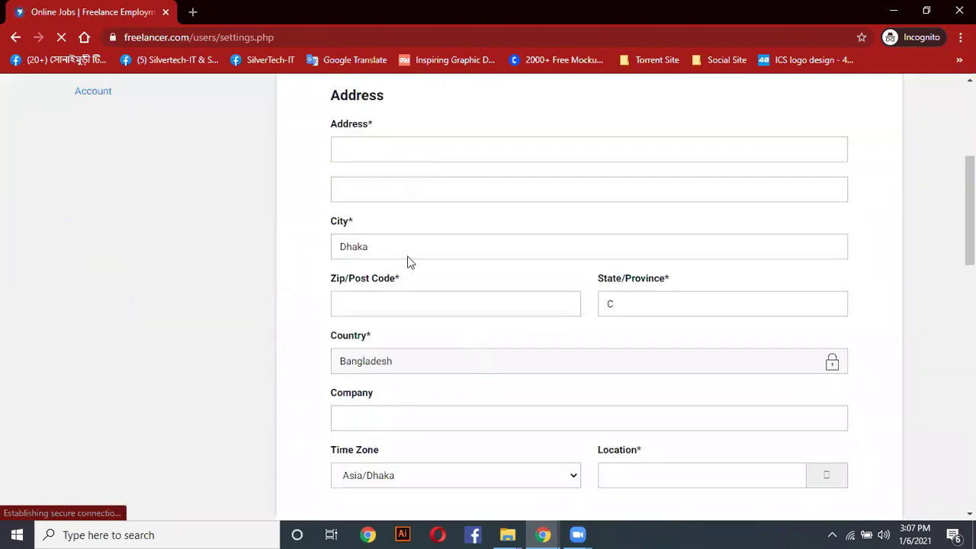
pyautogui.scroll(2, 407, 262)
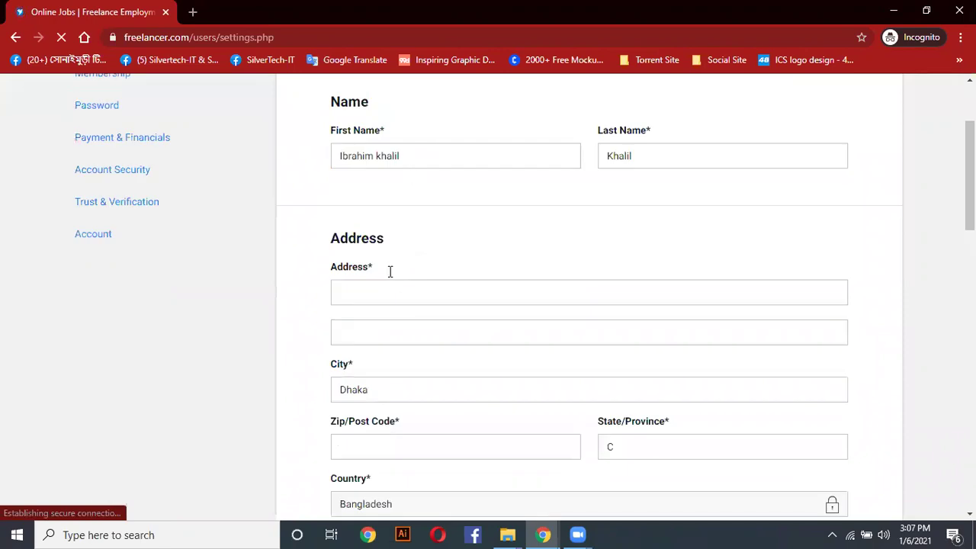
# Enter 'dhaka bangladesh' in the Address field.
pyautogui.click(364, 304)
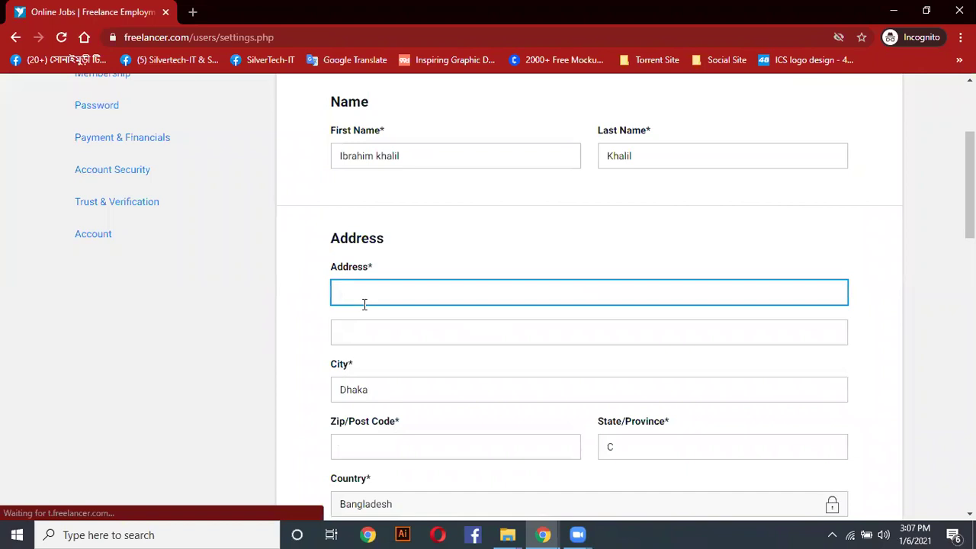
pyautogui.write('h')
pyautogui.press('BackSpace')
pyautogui.write('dha')
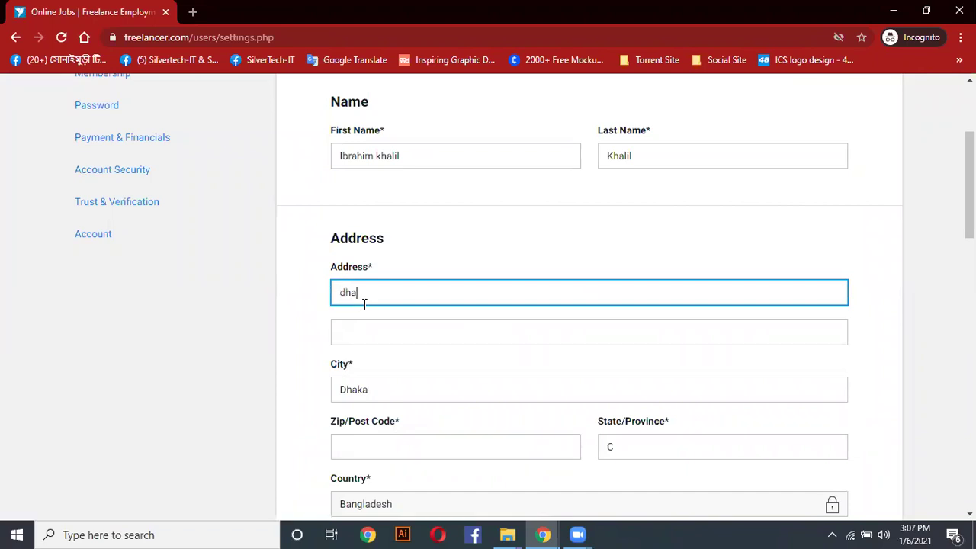
pyautogui.write('ka ')
pyautogui.write('bag')
pyautogui.press('BackSpace')
pyautogui.write('ng')
pyautogui.click(424, 532)
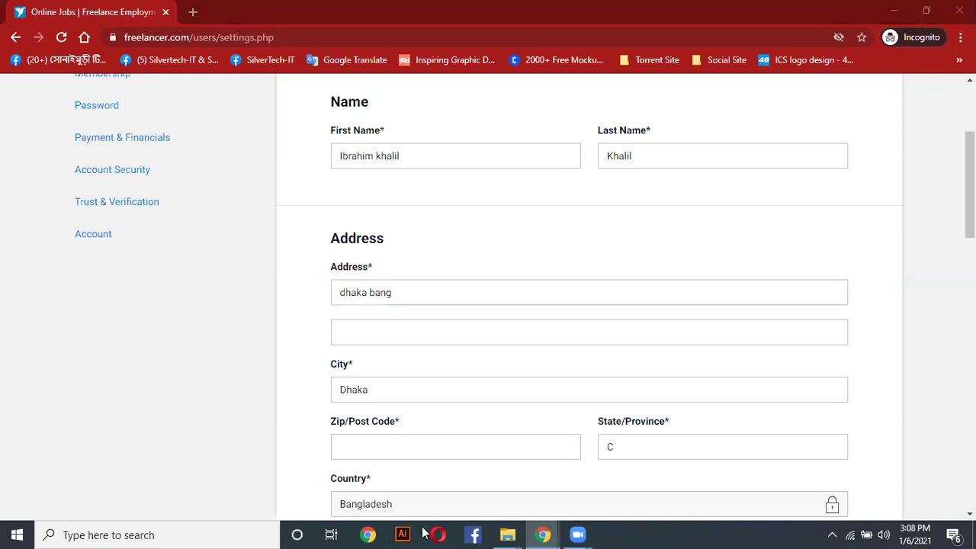
pyautogui.click(417, 291)
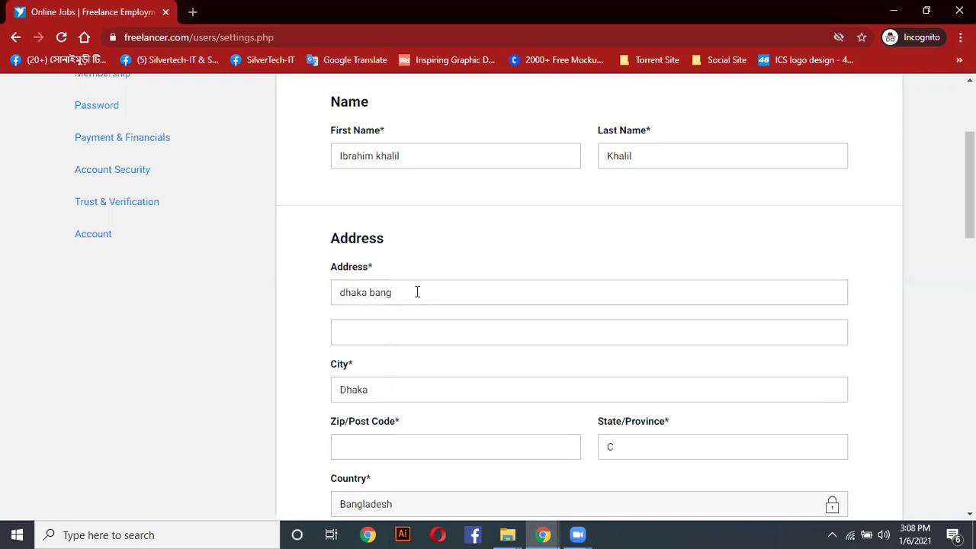
pyautogui.write('ladesh')
# Accept the suggested zip code and change State/Province from C to dhaka.
pyautogui.click(400, 385)
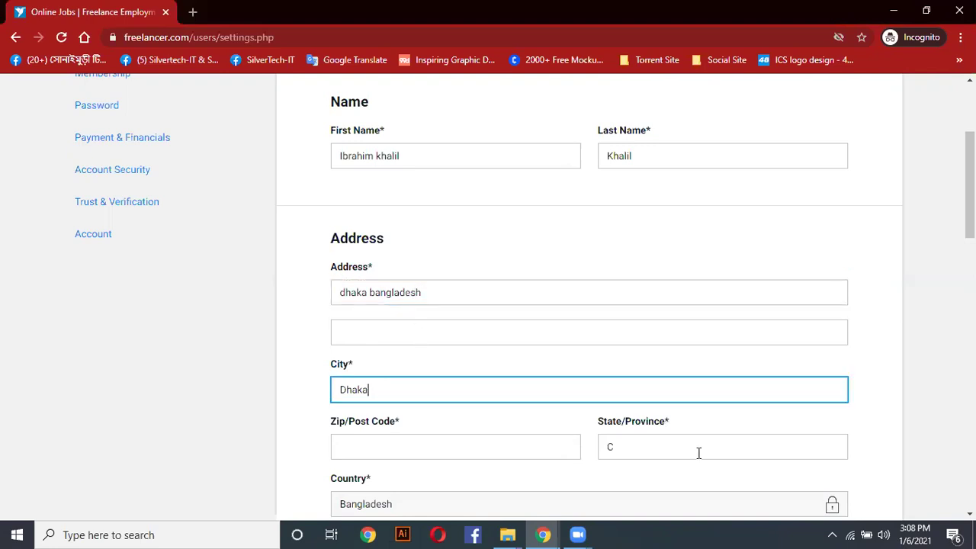
pyautogui.click(658, 452)
pyautogui.click(438, 443)
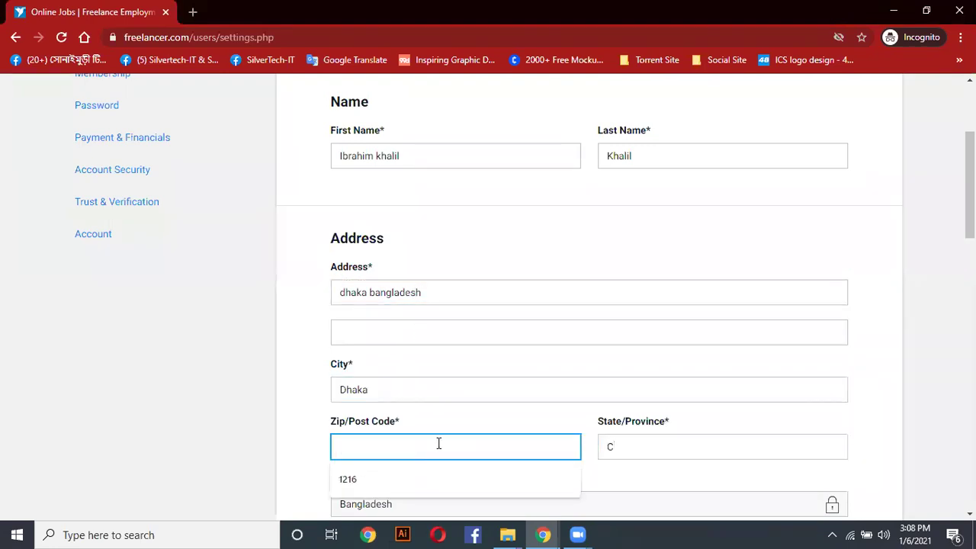
pyautogui.click(377, 476)
pyautogui.click(642, 446)
pyautogui.moveTo(643, 445); pyautogui.dragTo(602, 442)
pyautogui.write('dhaka')
pyautogui.scroll(-2, 561, 436)
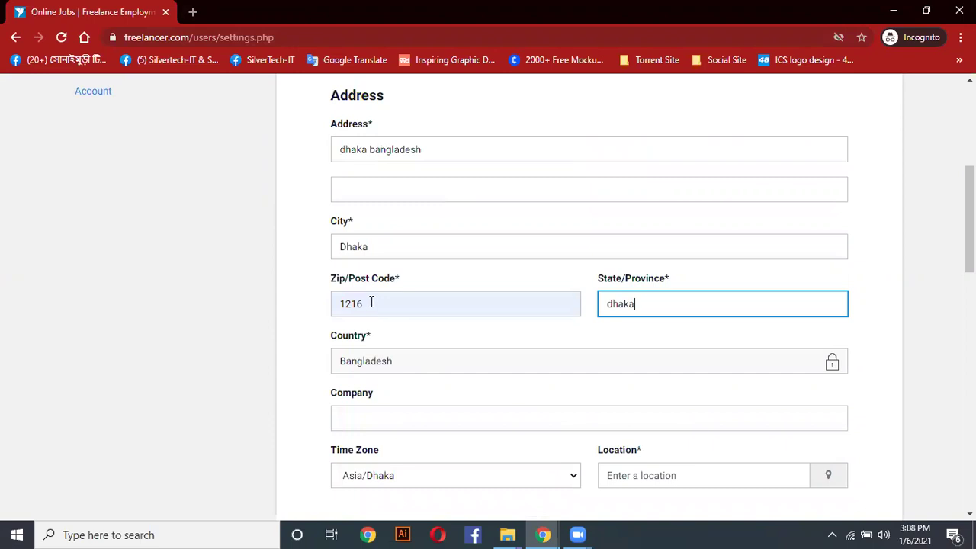
# Search 'dhaka' in Location and pick the 'Dhaka - Chittagong Highway, Chattogram' suggestion.
pyautogui.moveTo(363, 303); pyautogui.dragTo(327, 302)
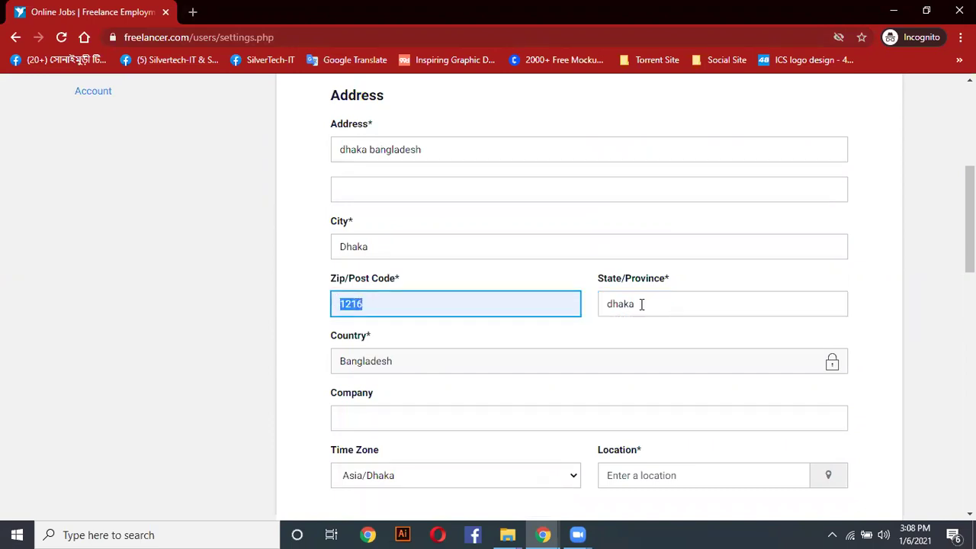
pyautogui.moveTo(642, 304); pyautogui.dragTo(600, 303)
pyautogui.scroll(-2, 381, 368)
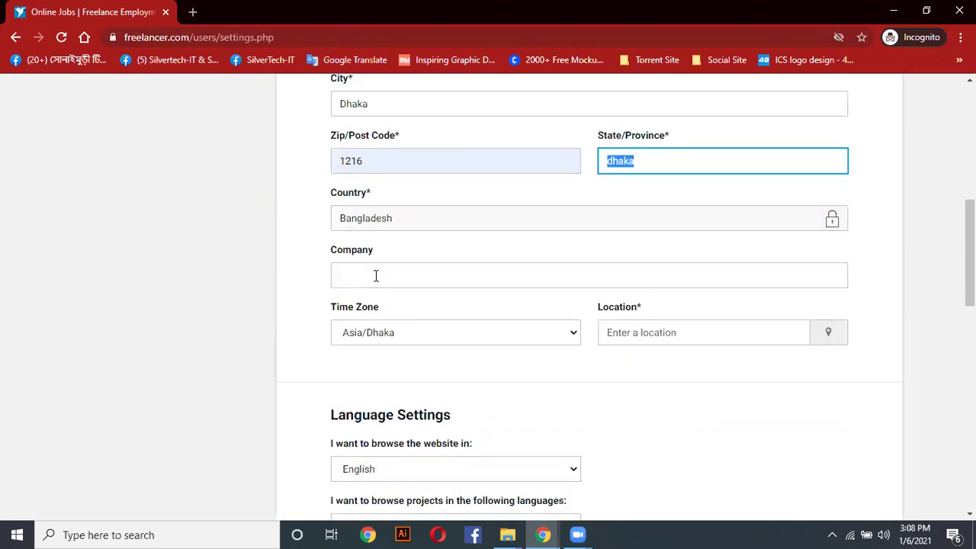
pyautogui.click(378, 275)
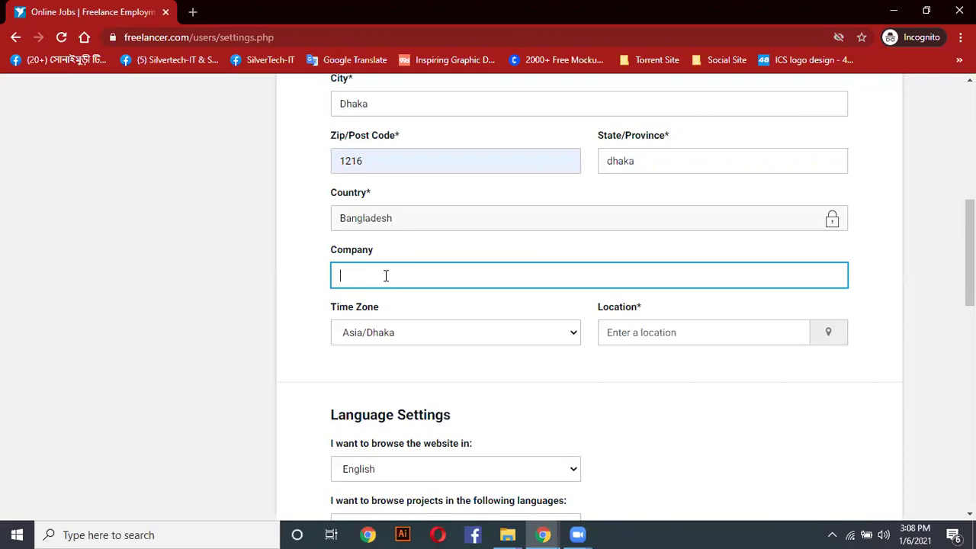
pyautogui.click(693, 334)
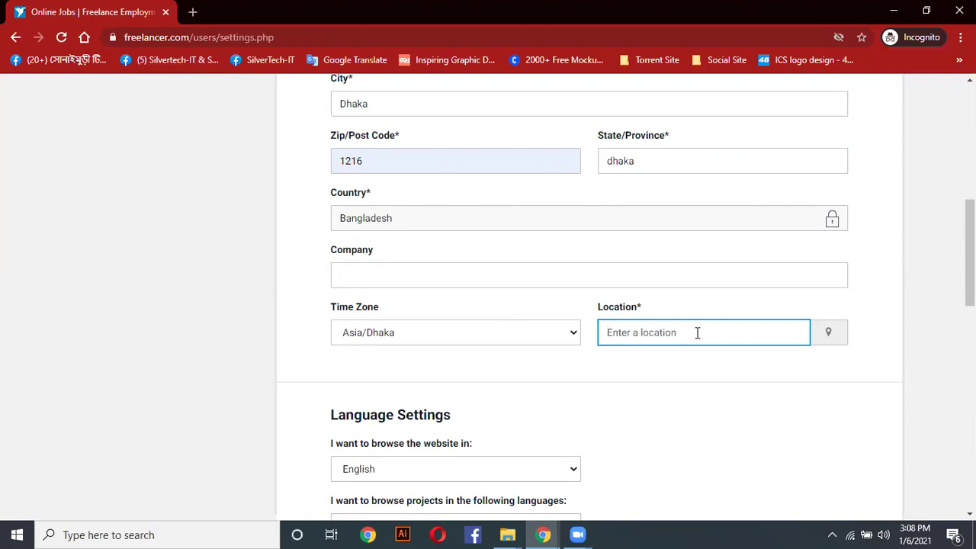
pyautogui.write('dh')
pyautogui.write('aka')
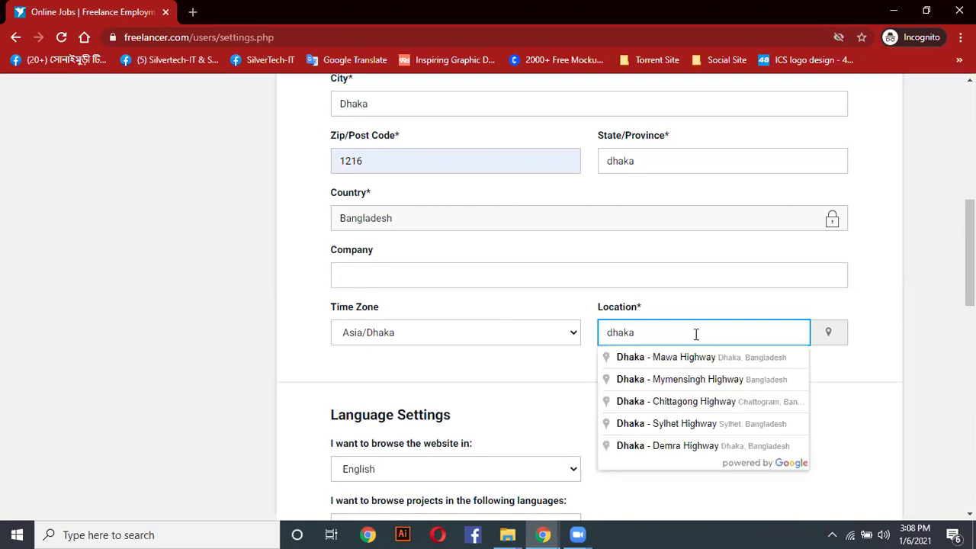
pyautogui.write(' b')
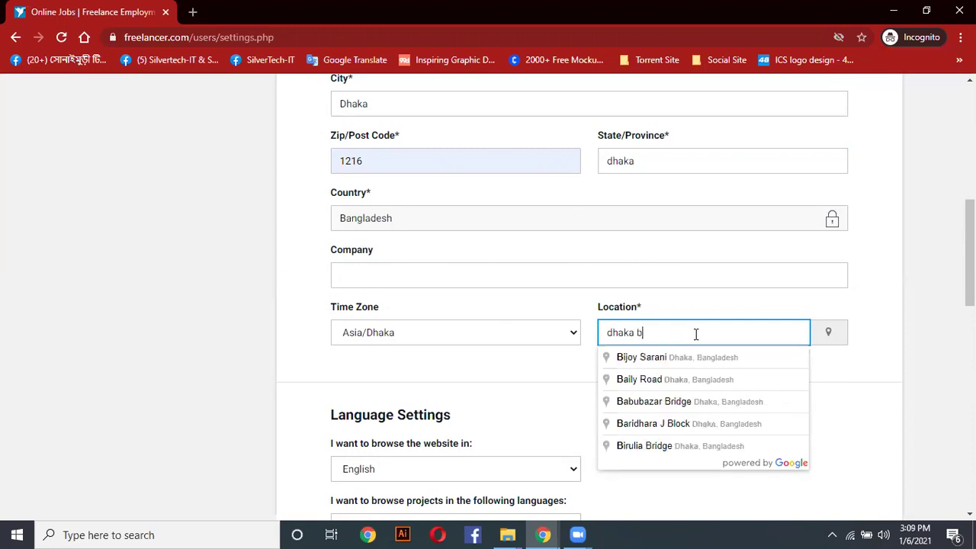
pyautogui.write('an')
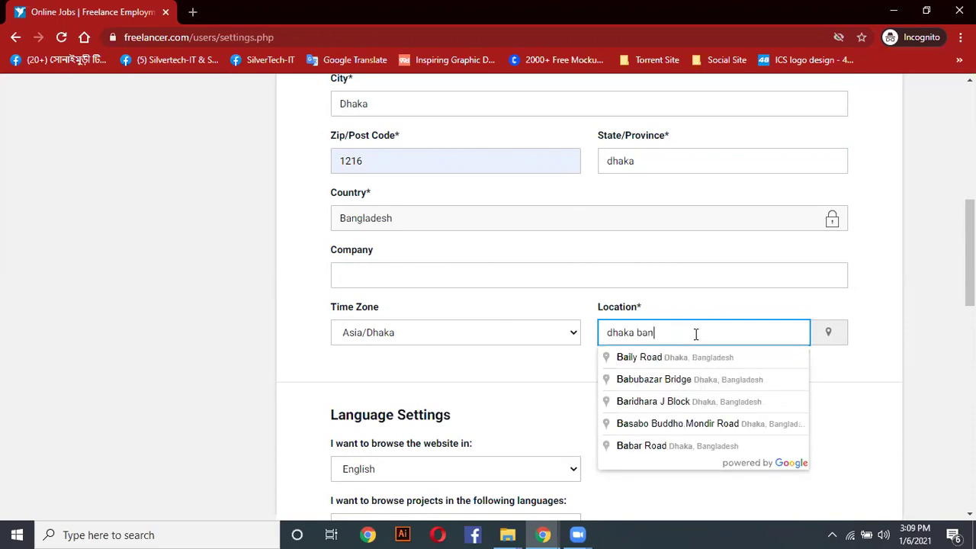
pyautogui.write('g')
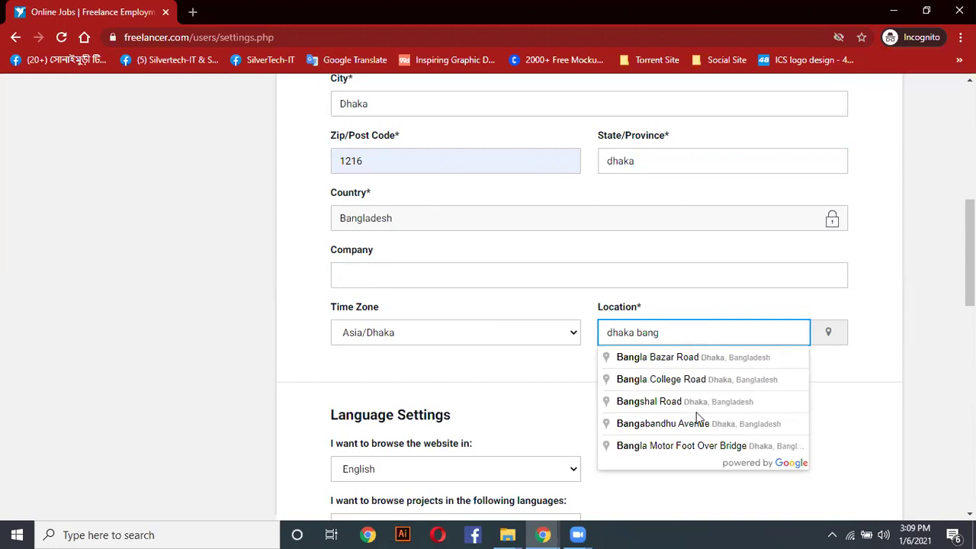
pyautogui.scroll(1, 678, 404)
pyautogui.press('BackSpace')
pyautogui.press('BackSpace')
pyautogui.press('BackSpace')
pyautogui.press('BackSpace')
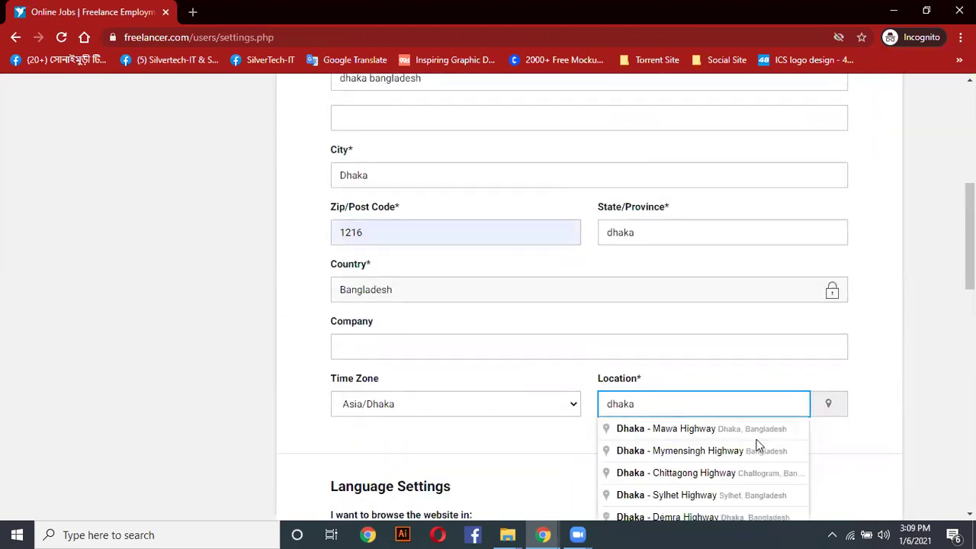
pyautogui.click(703, 474)
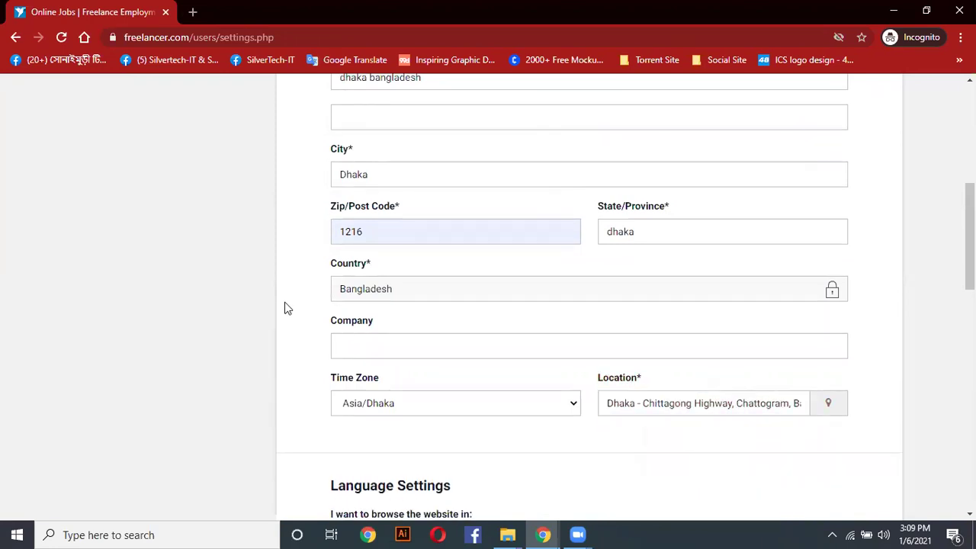
pyautogui.scroll(-3, 419, 267)
pyautogui.scroll(-1, 438, 322)
pyautogui.scroll(-1, 433, 384)
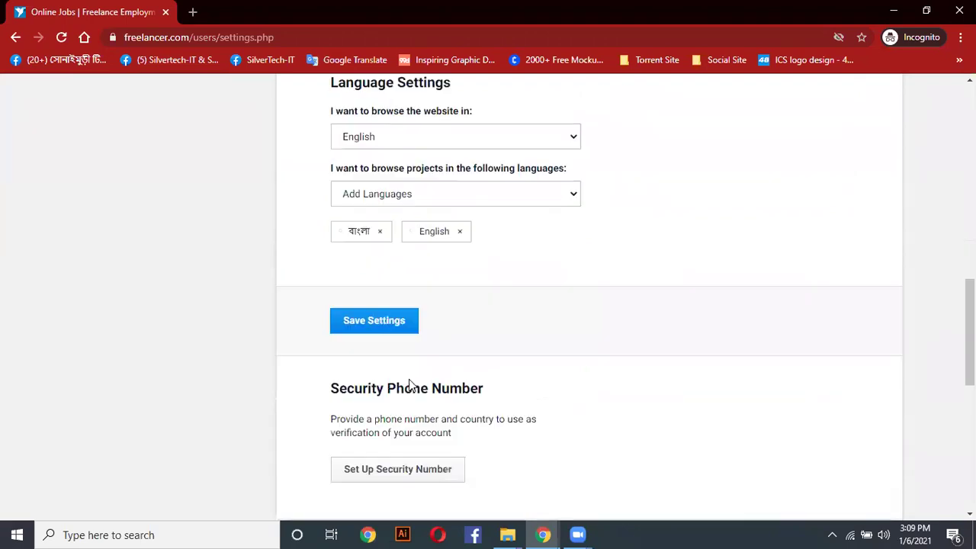
pyautogui.scroll(-1, 387, 340)
pyautogui.scroll(-1, 400, 347)
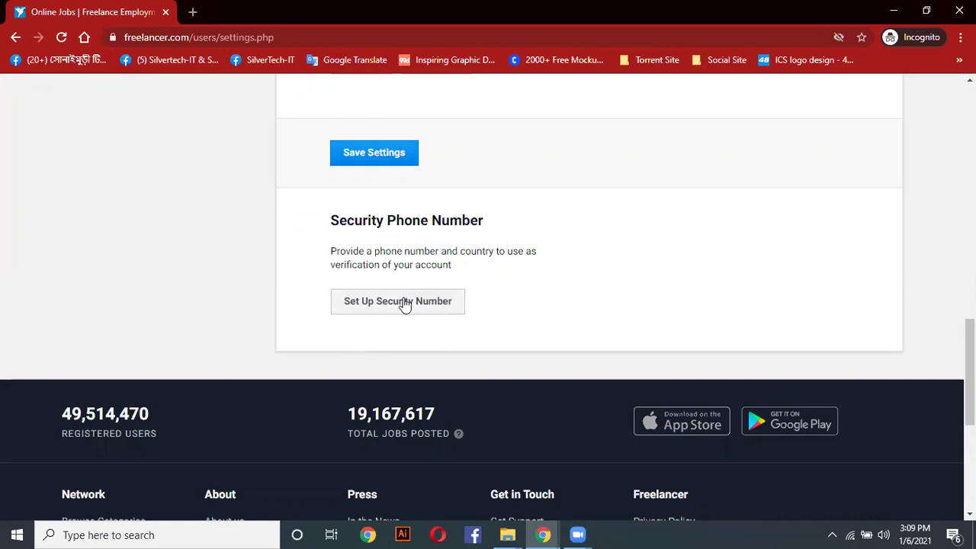
# Enter a Bangladesh mobile number as the security phone and send it a verification code.
pyautogui.click(408, 303)
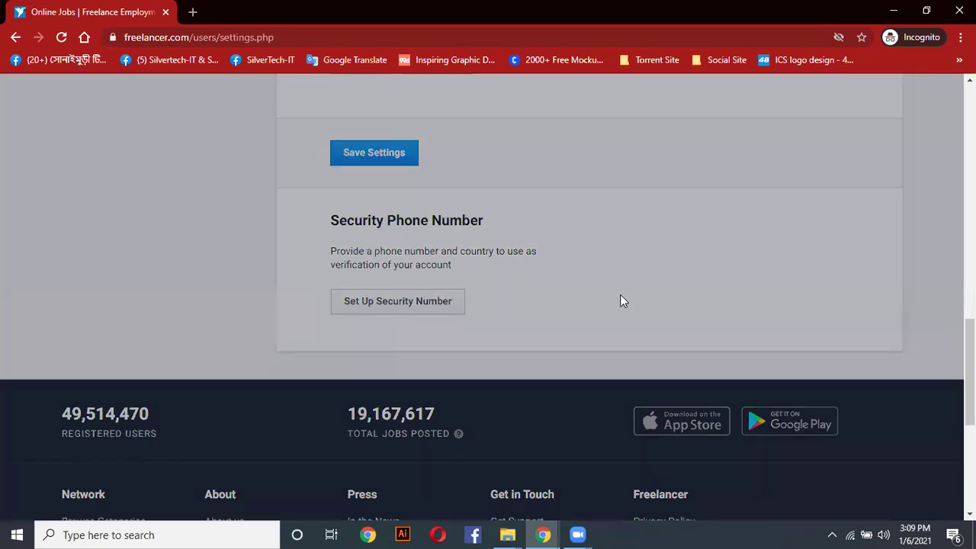
pyautogui.click(562, 260)
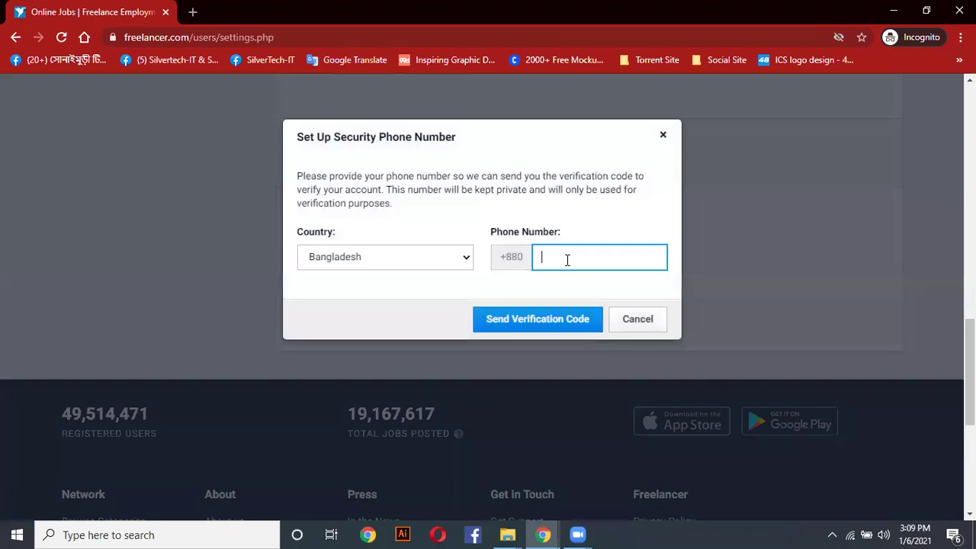
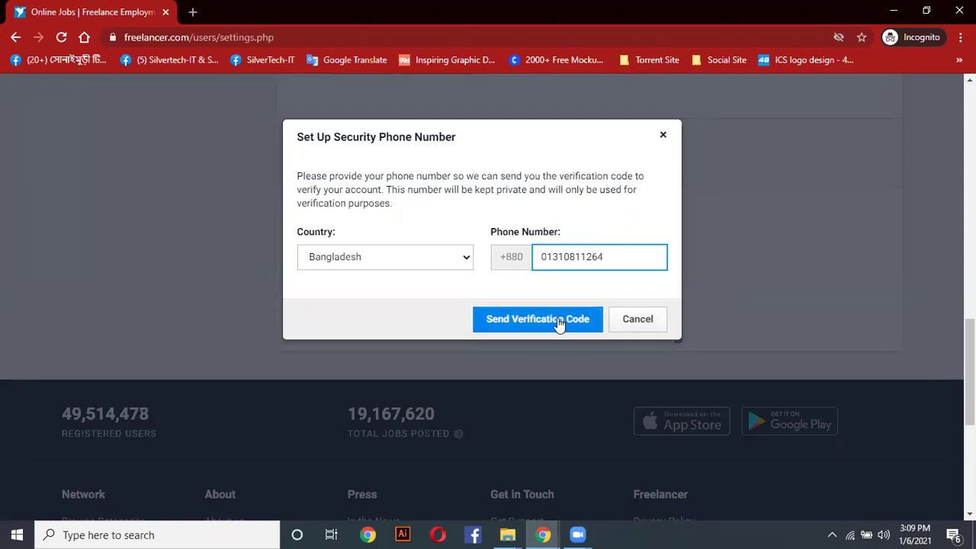
pyautogui.click(559, 323)
pyautogui.click(397, 342)
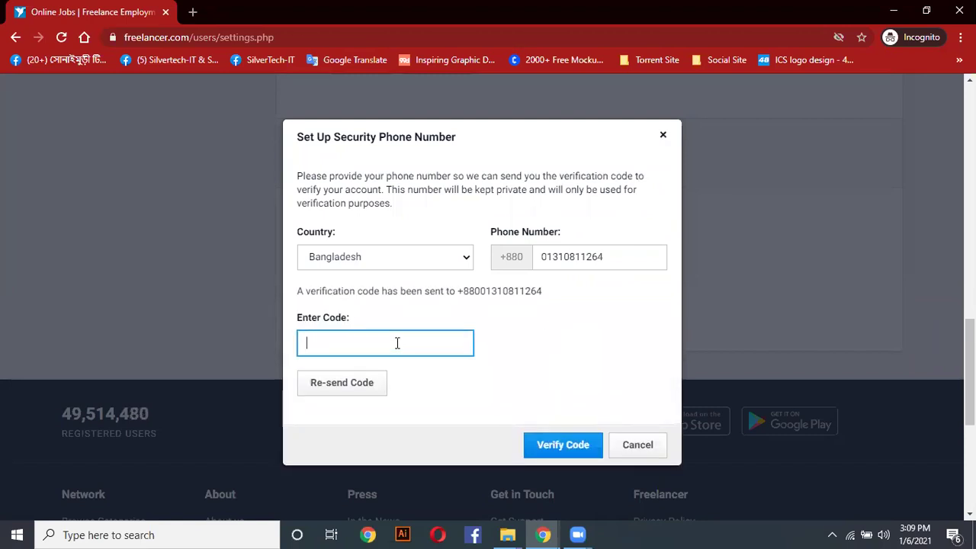
pyautogui.doubleClick(611, 256)
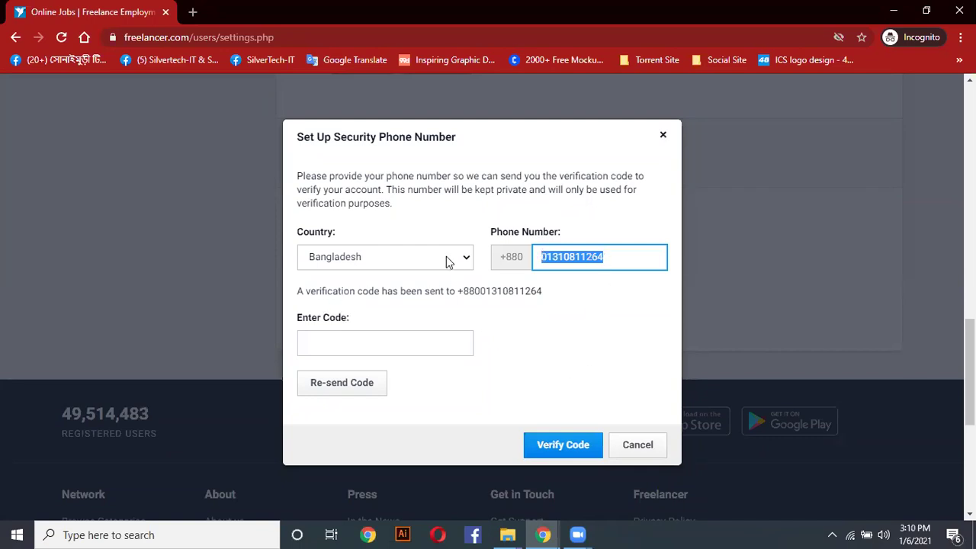
# Restart the security phone setup with a different Bangladesh number and request a code.
pyautogui.click(662, 135)
pyautogui.click(436, 313)
pyautogui.click(543, 261)
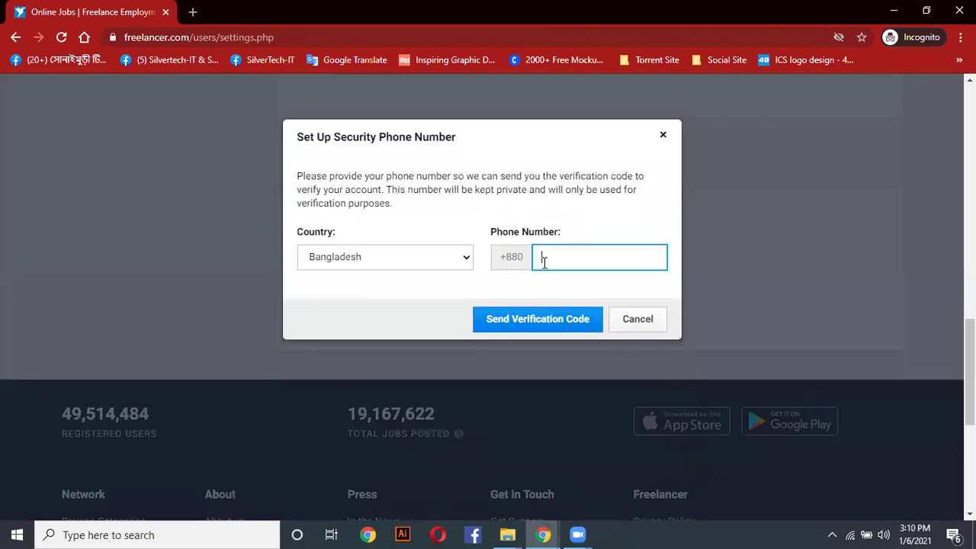
pyautogui.click(540, 320)
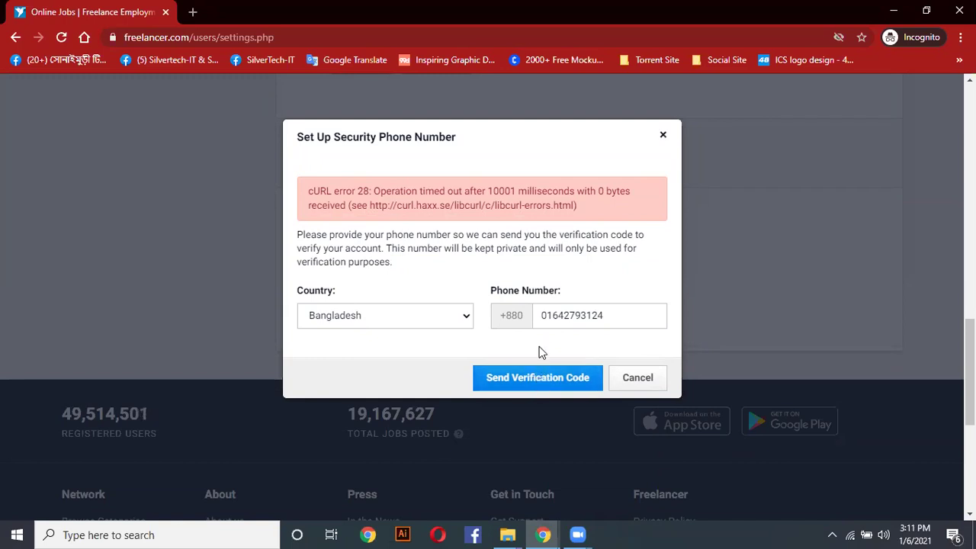
# Remove the number's leading 0 and resend the verification code.
pyautogui.click(543, 316)
pyautogui.press('Delete')
pyautogui.click(531, 376)
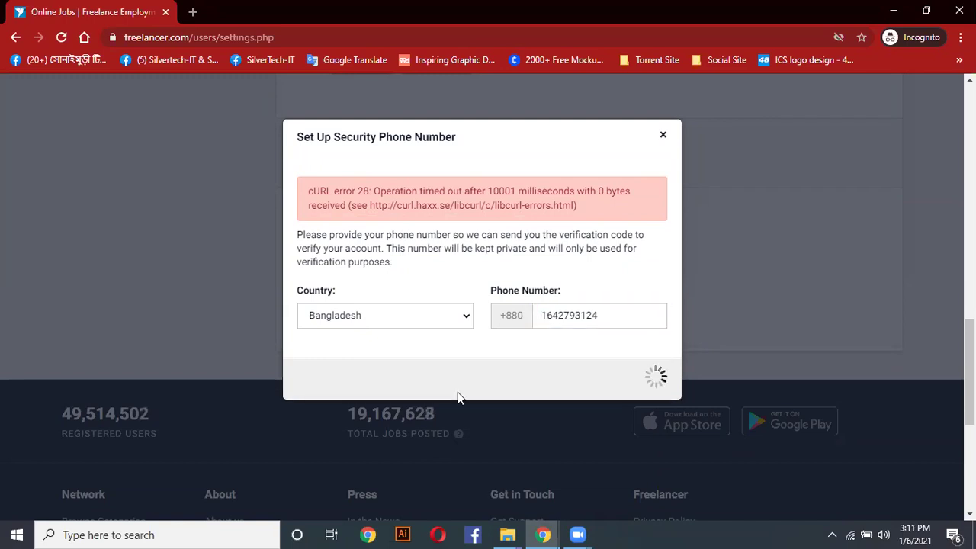
pyautogui.click(403, 340)
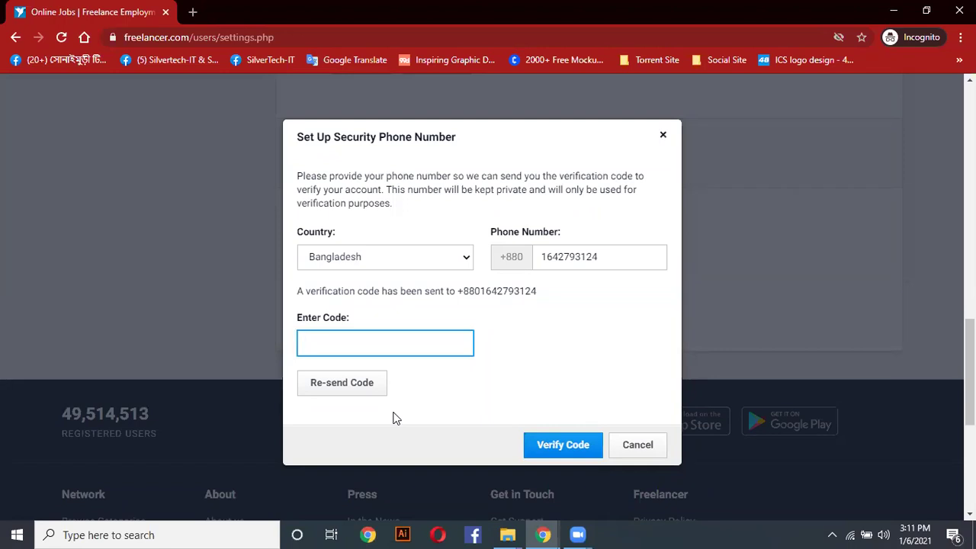
# Enter the received verification code and resubmit a replacement after it is rejected.
pyautogui.click(558, 445)
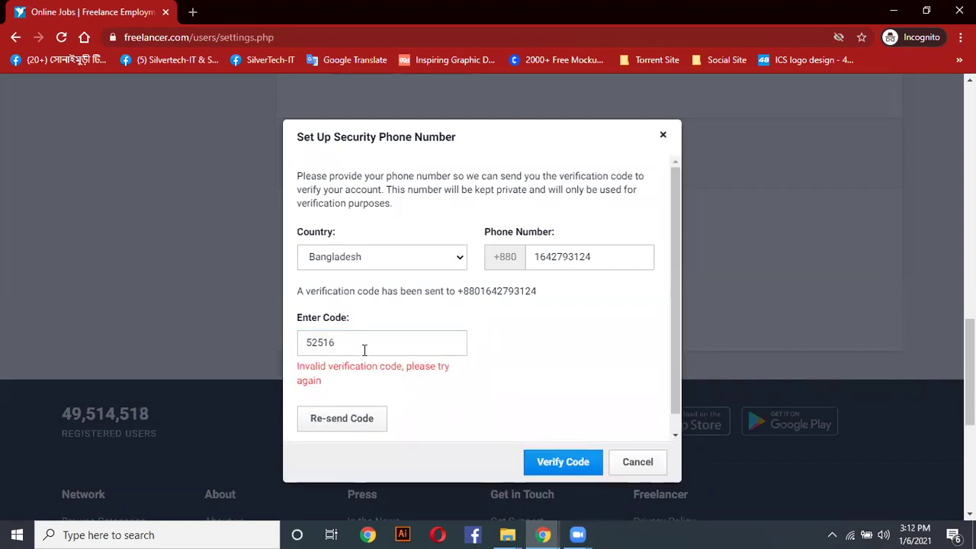
pyautogui.moveTo(345, 343); pyautogui.dragTo(263, 342)
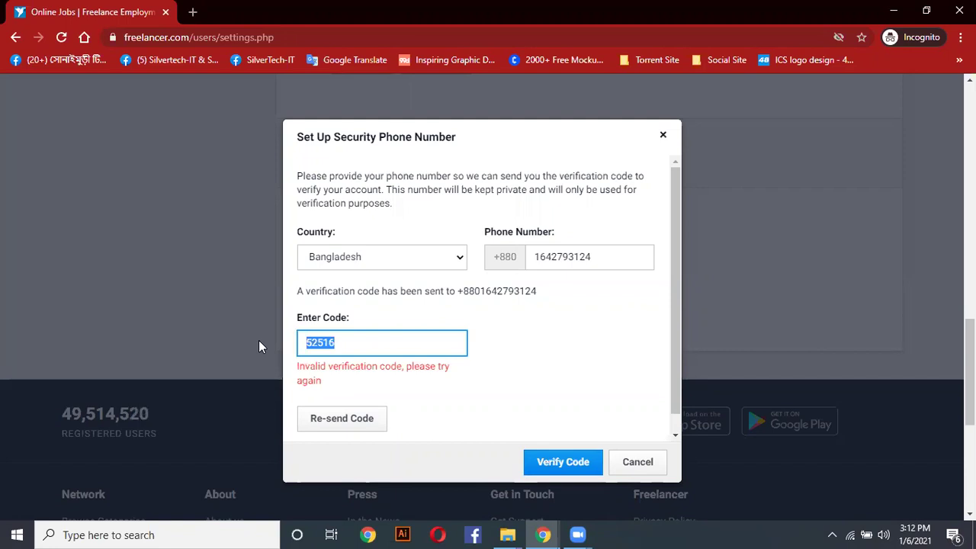
pyautogui.click(573, 466)
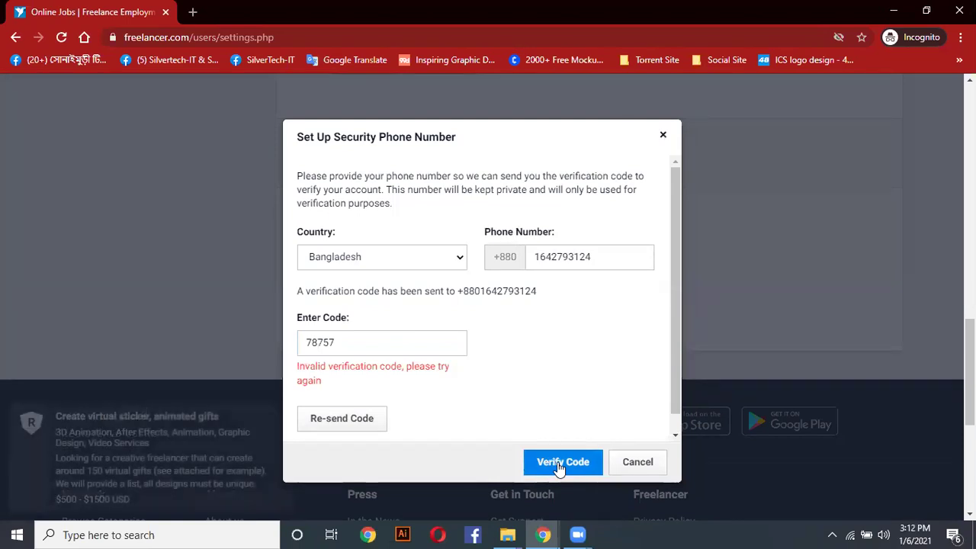
# Correct the code's first two digits, verify successfully, and close the confirmation.
pyautogui.click(379, 348)
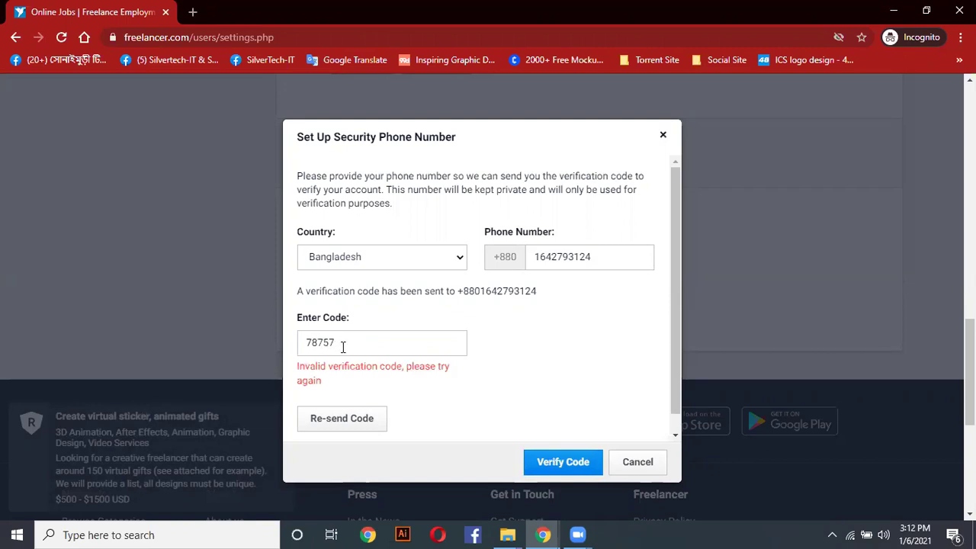
pyautogui.moveTo(317, 345); pyautogui.dragTo(298, 348)
pyautogui.write('87')
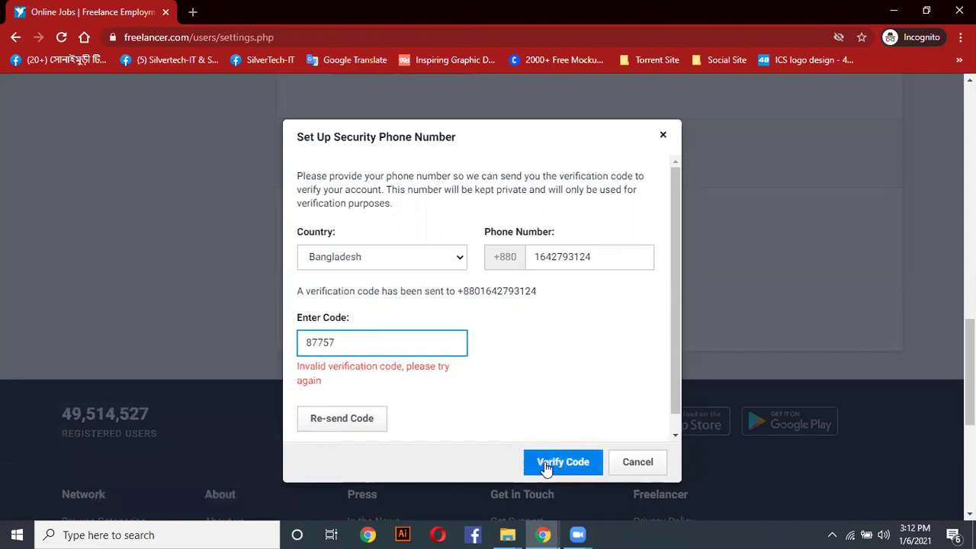
pyautogui.click(544, 465)
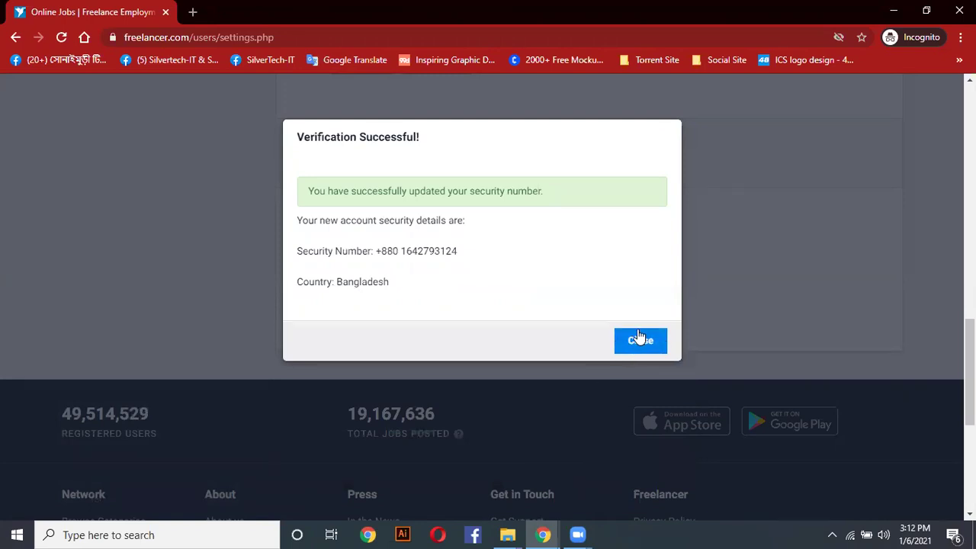
pyautogui.click(639, 340)
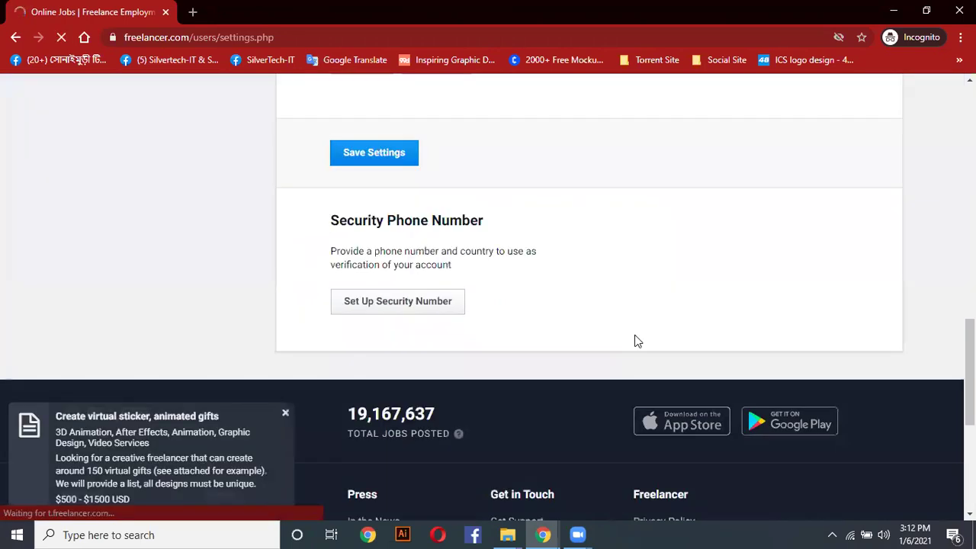
# Check Trust & Verification shows e-mail and phone verified with trust score 15 (Low).
pyautogui.scroll(3, 541, 358)
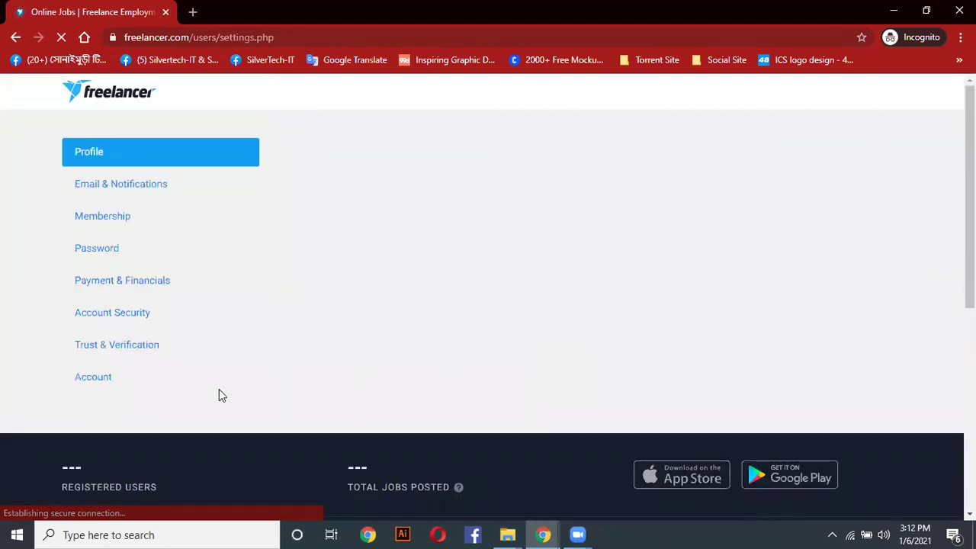
pyautogui.click(130, 347)
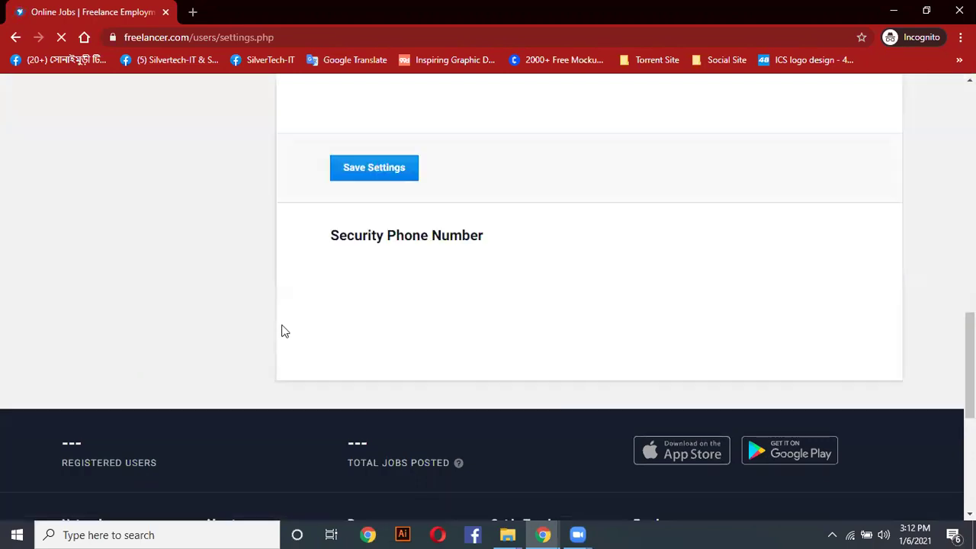
pyautogui.scroll(5, 292, 327)
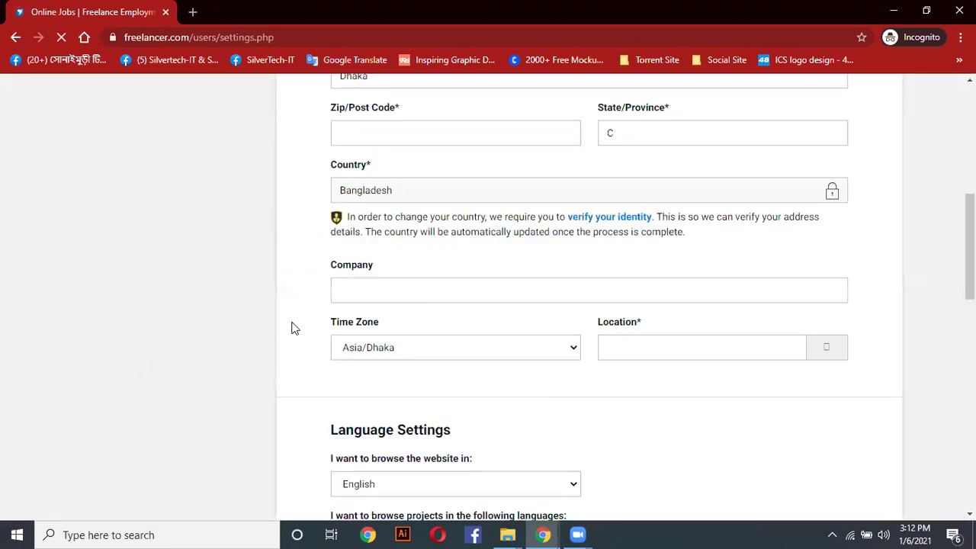
pyautogui.scroll(5, 286, 325)
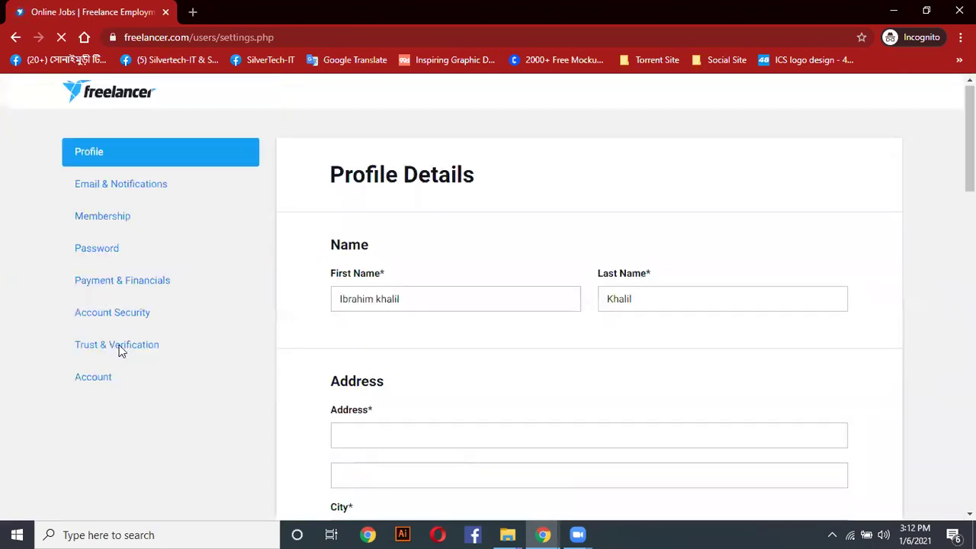
pyautogui.click(120, 350)
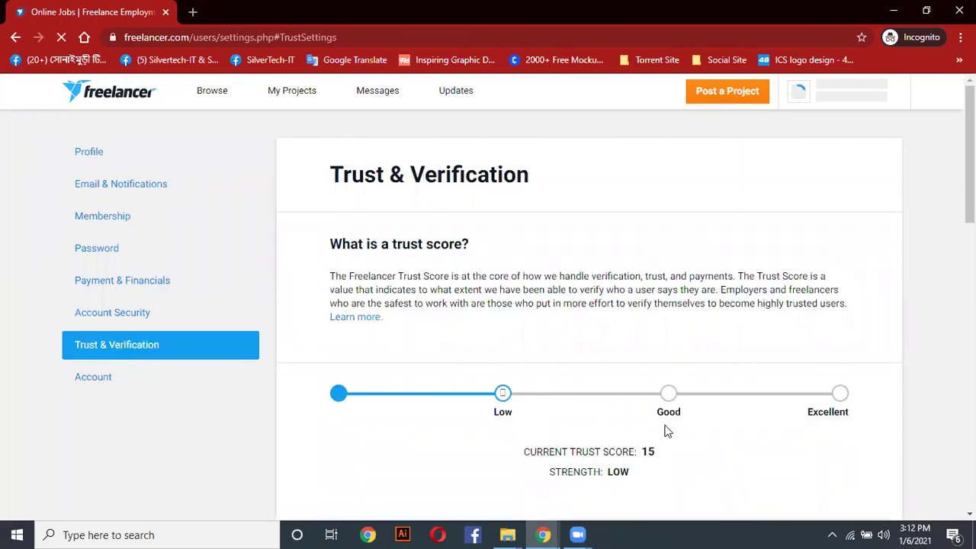
pyautogui.scroll(-2, 649, 320)
pyautogui.scroll(-1, 467, 334)
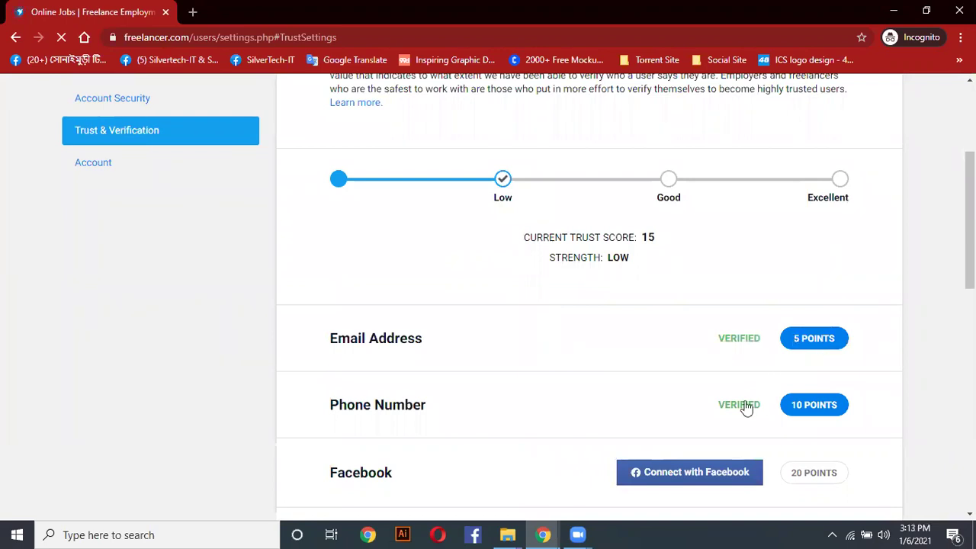
pyautogui.scroll(-2, 728, 273)
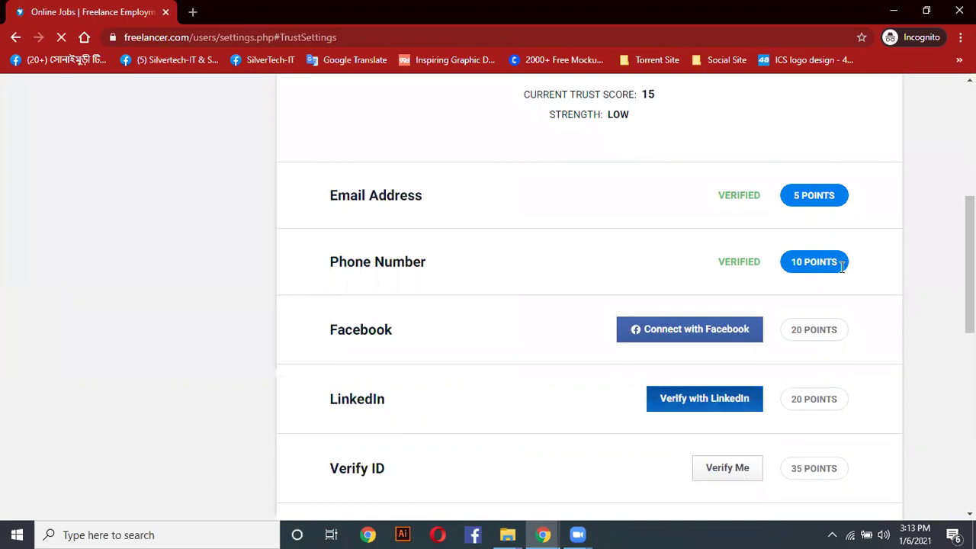
pyautogui.click(690, 330)
pyautogui.doubleClick(802, 329)
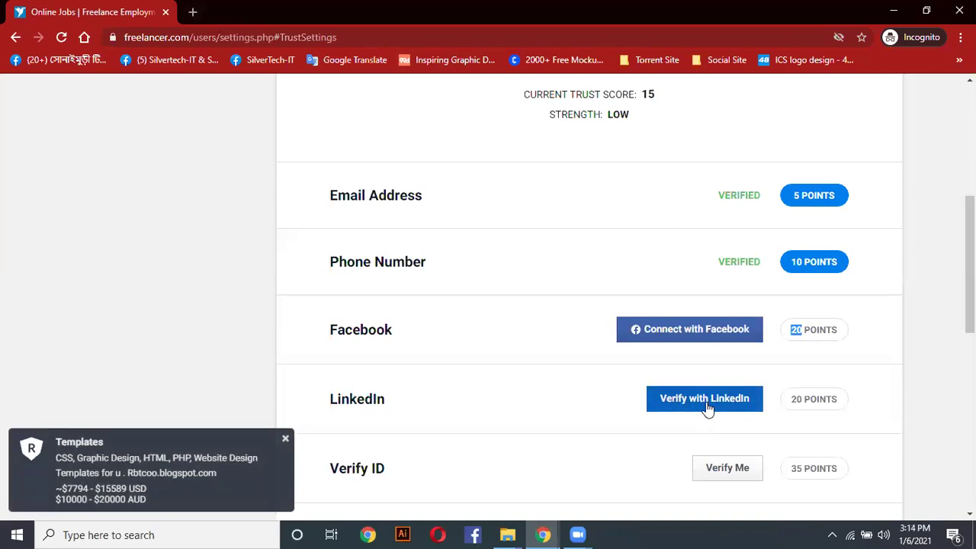
pyautogui.scroll(-2, 705, 404)
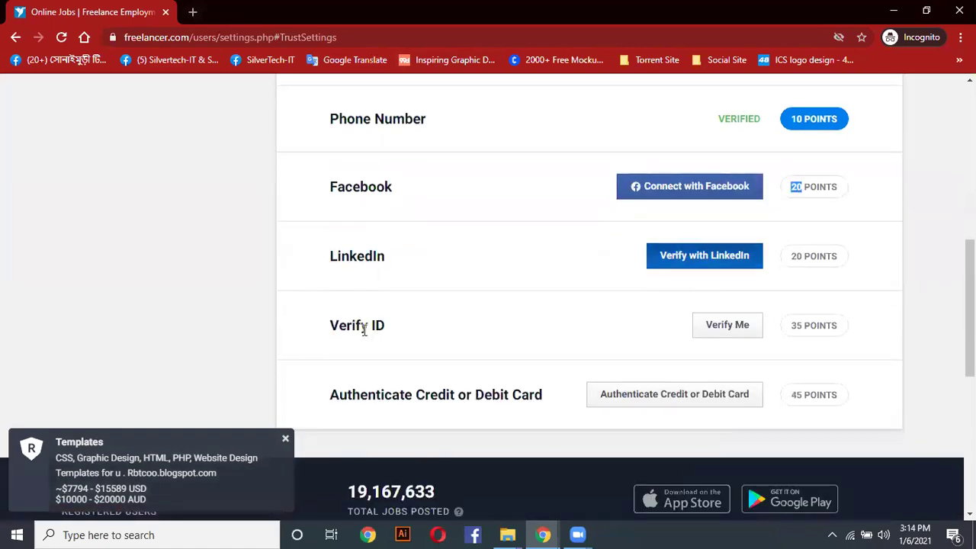
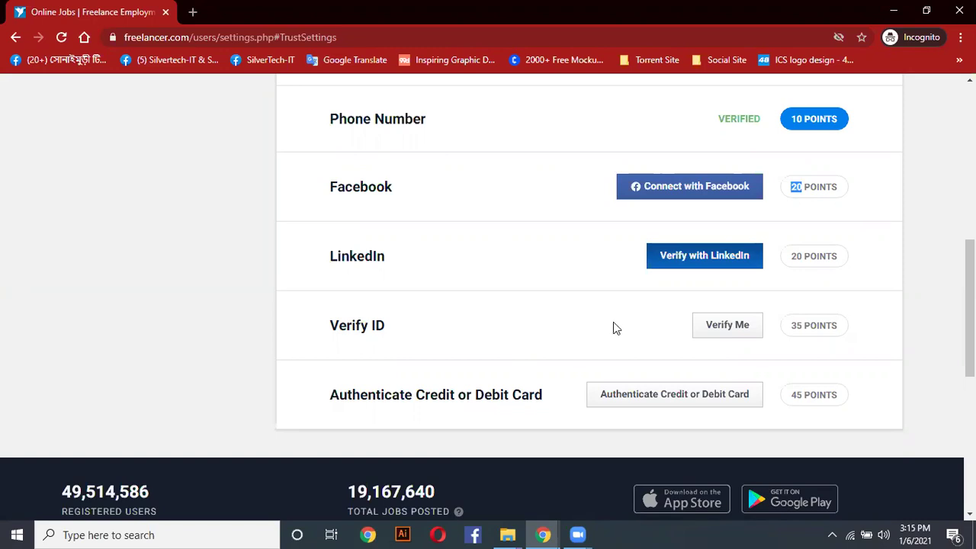
# Highlight the trust score of 15 and the 20 Facebook verification points, then clear both marks.
pyautogui.scroll(1, 587, 330)
pyautogui.scroll(2, 581, 330)
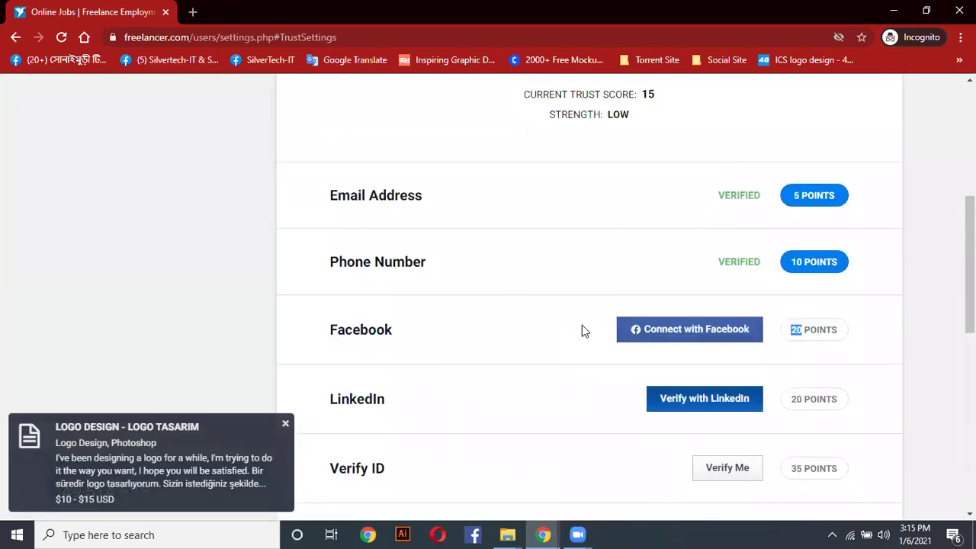
pyautogui.doubleClick(648, 165)
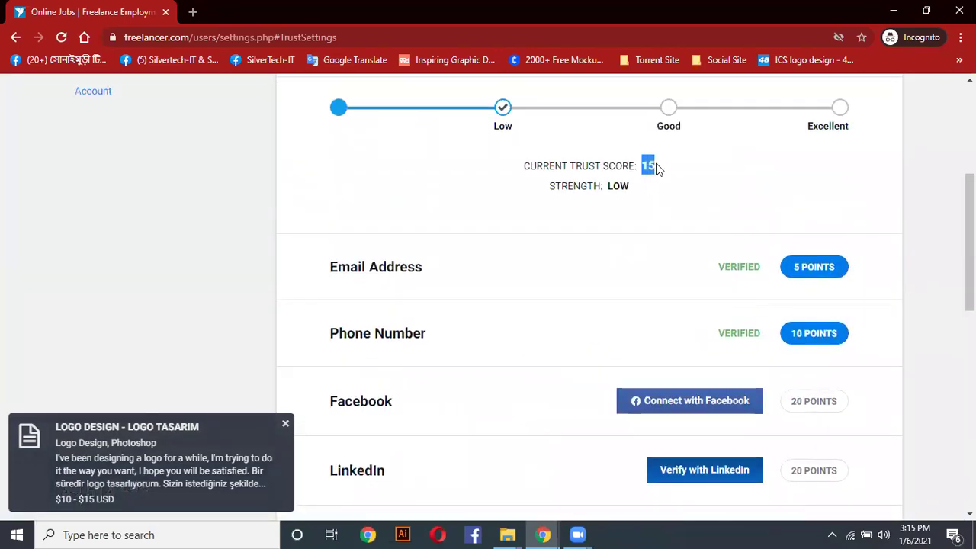
pyautogui.click(801, 471)
pyautogui.doubleClick(797, 401)
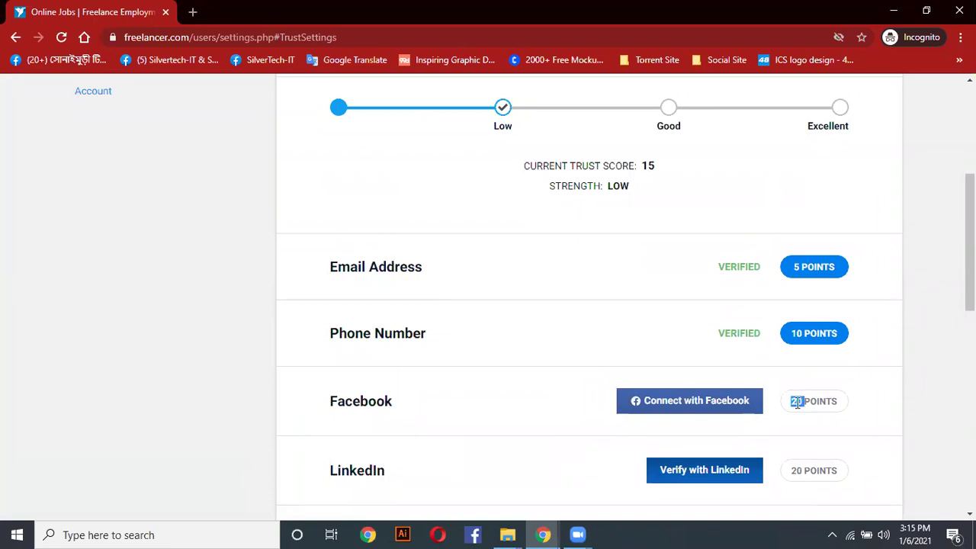
pyautogui.click(799, 400)
pyautogui.scroll(4, 792, 399)
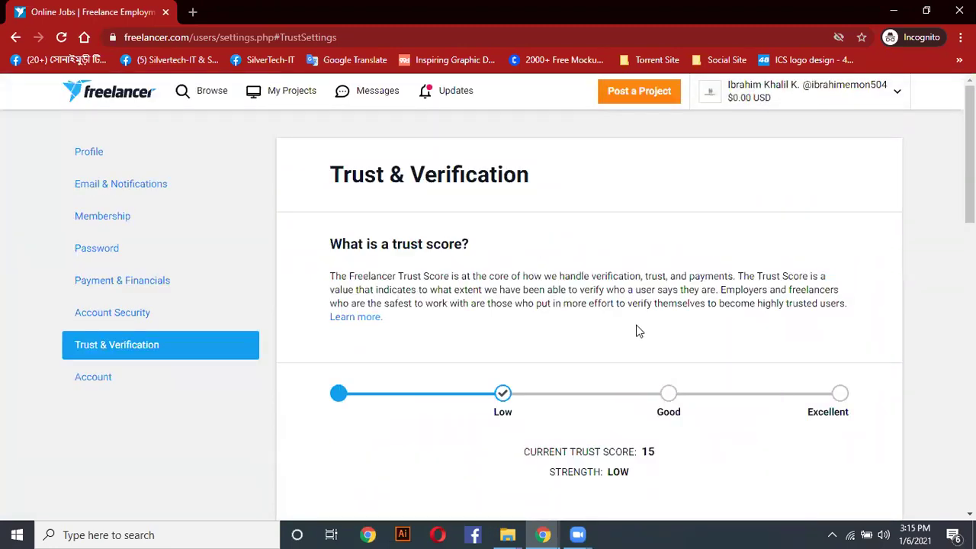
pyautogui.scroll(-3, 637, 325)
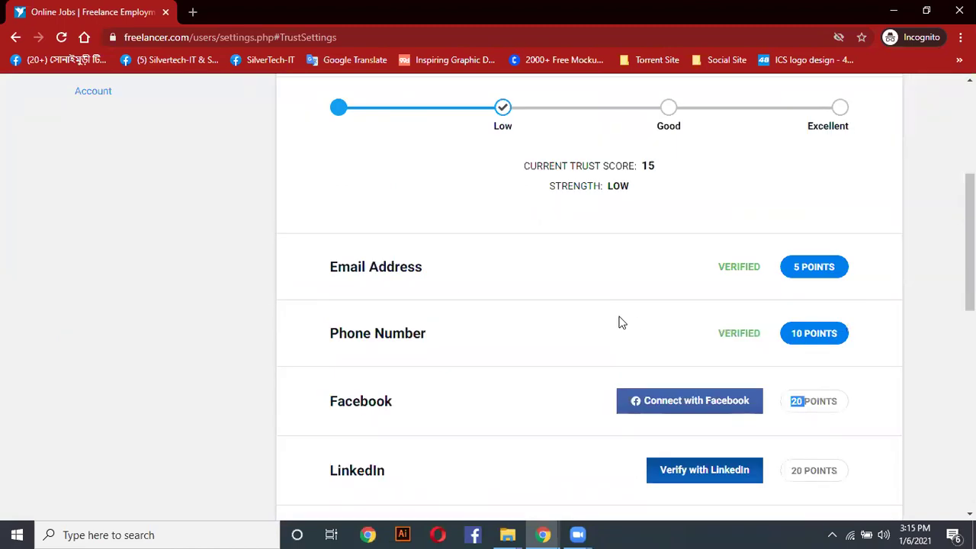
pyautogui.scroll(3, 621, 320)
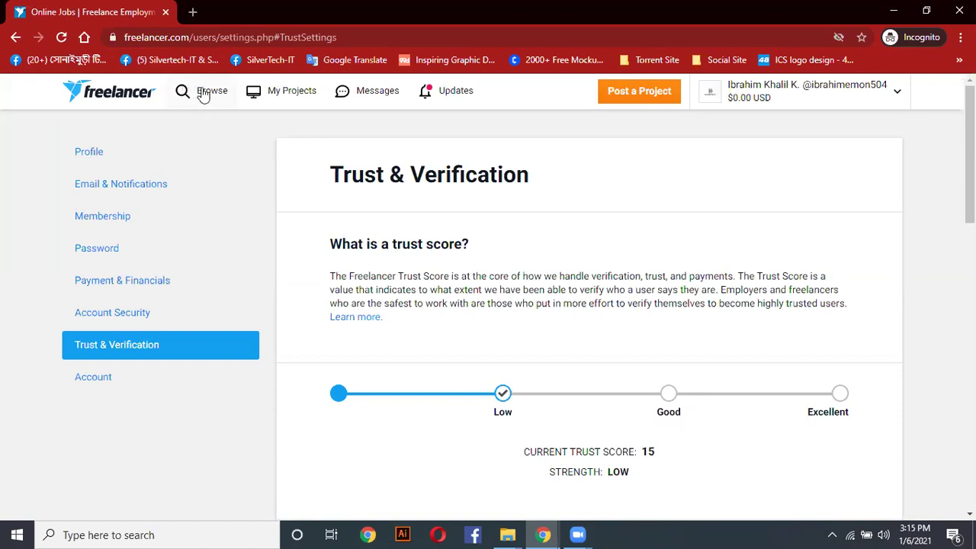
# Minimize the incognito window and load the freelancer.com logo design contests address from 'fr' in the New Tab.
pyautogui.click(896, 12)
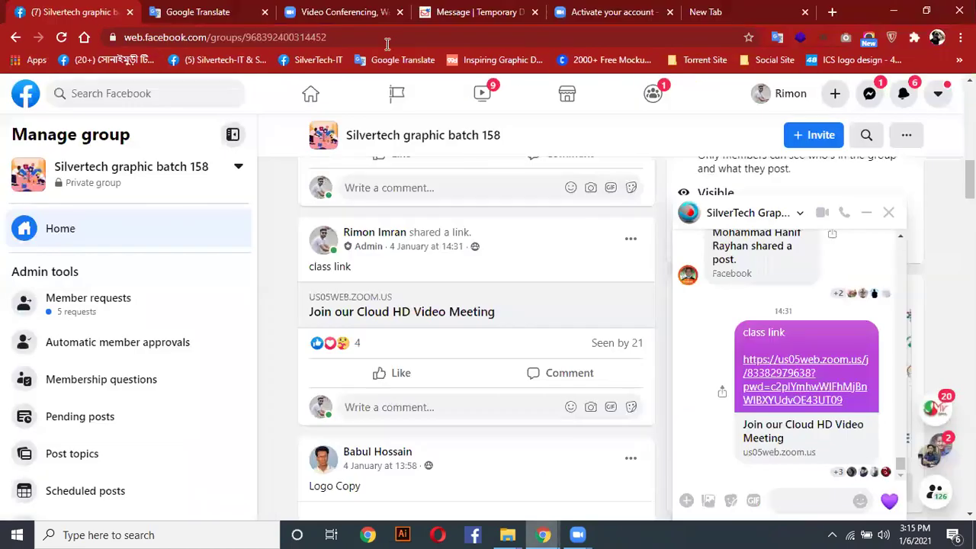
pyautogui.hotkey('ctrl', '6')
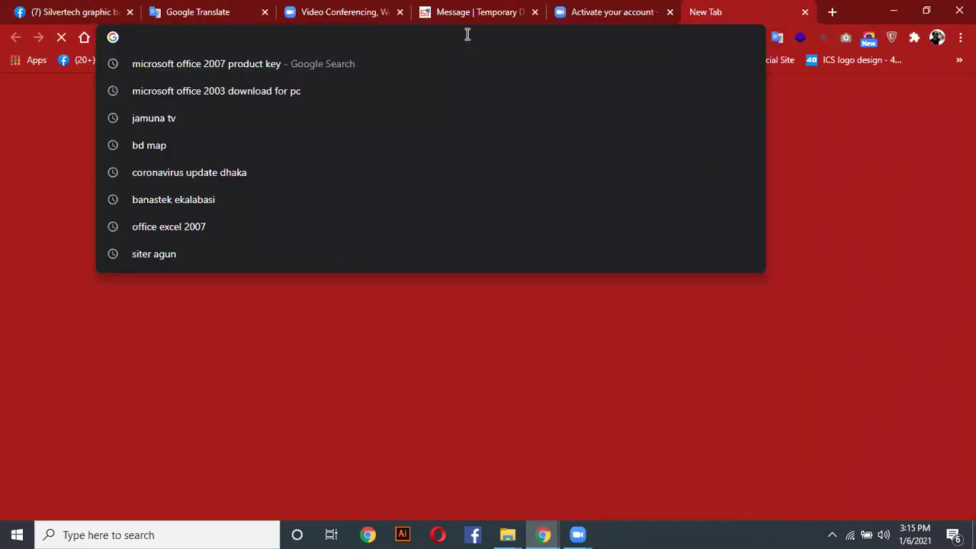
pyautogui.write('facebook.com')
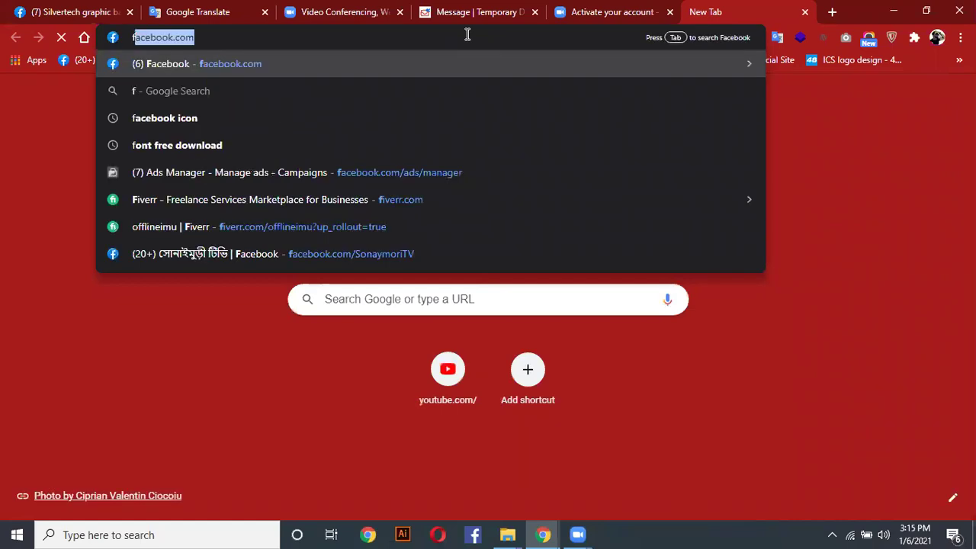
pyautogui.write('r')
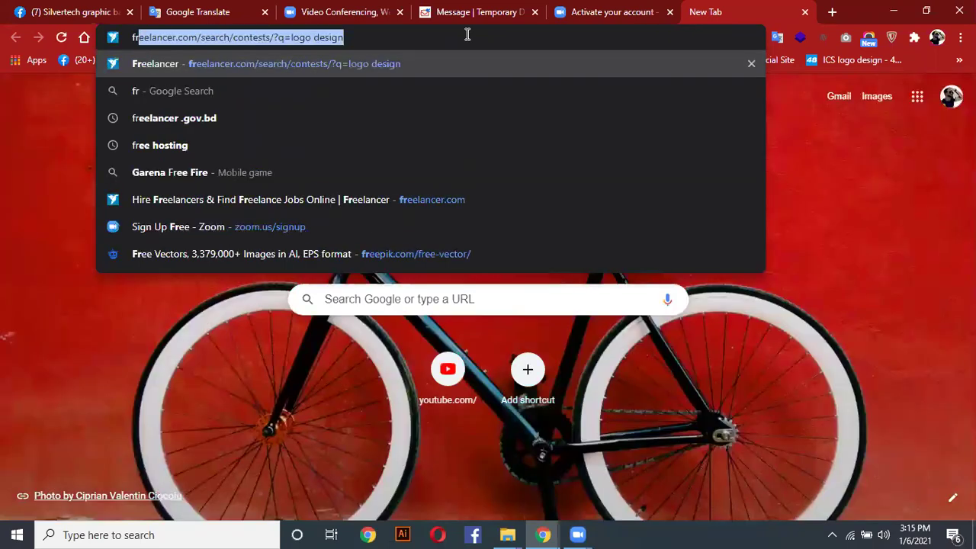
pyautogui.press('Return')
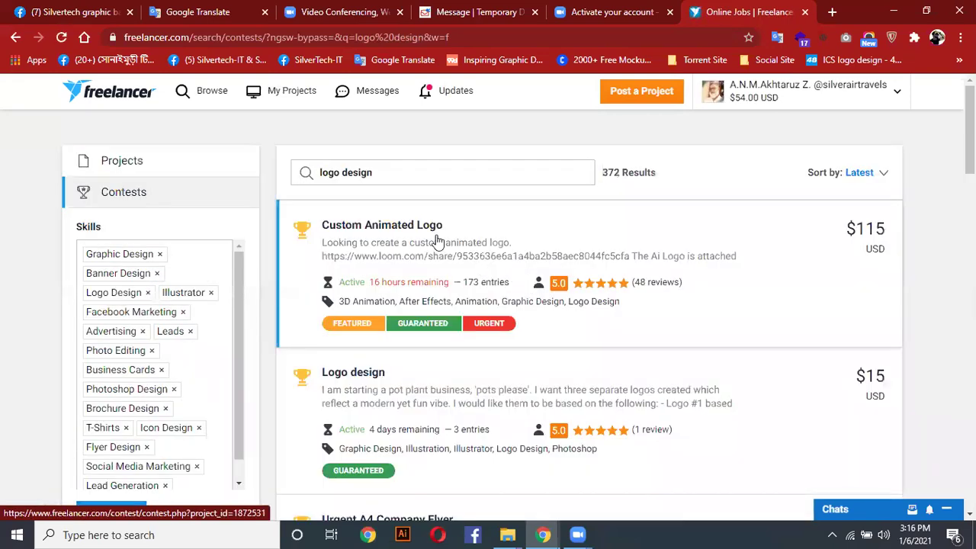
# Switch to the full contests listing via Browse, showing 946 contests sorted by latest.
pyautogui.click(207, 98)
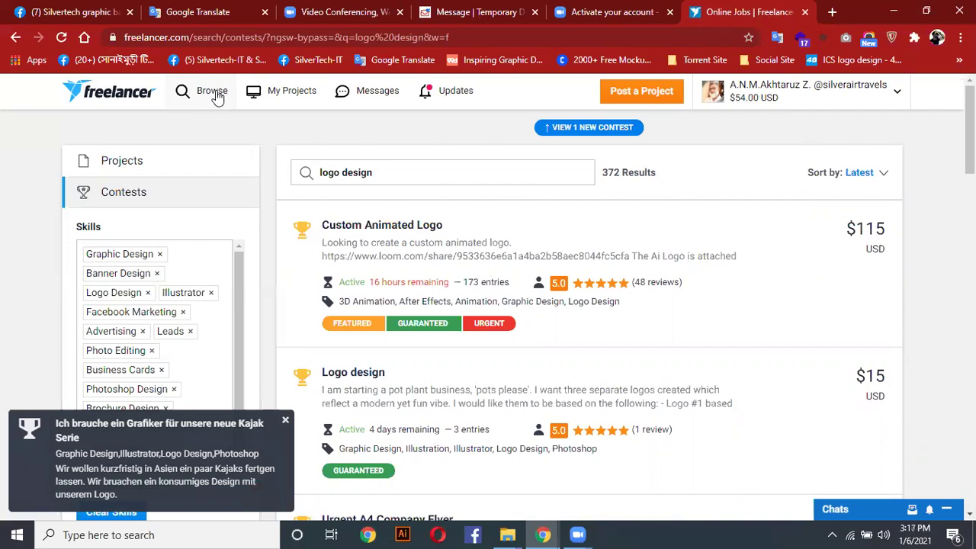
pyautogui.click(213, 91)
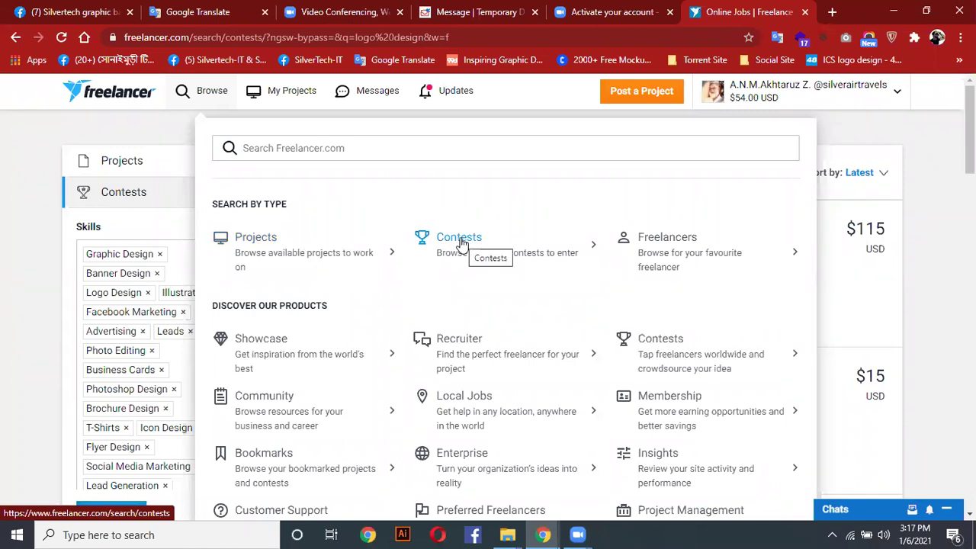
pyautogui.click(448, 243)
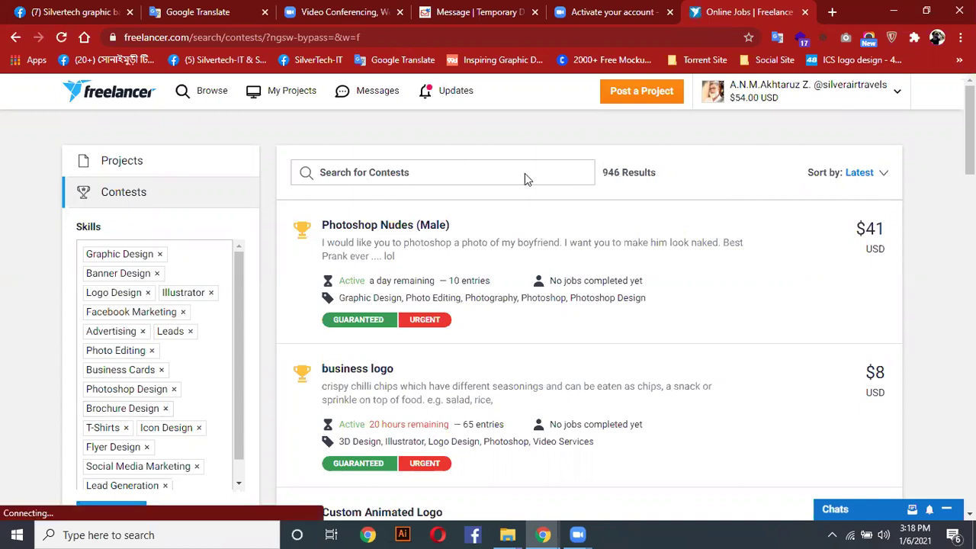
# Search contests for 'logo design' and scroll through the 370 matching results.
pyautogui.click(405, 171)
pyautogui.write('lo')
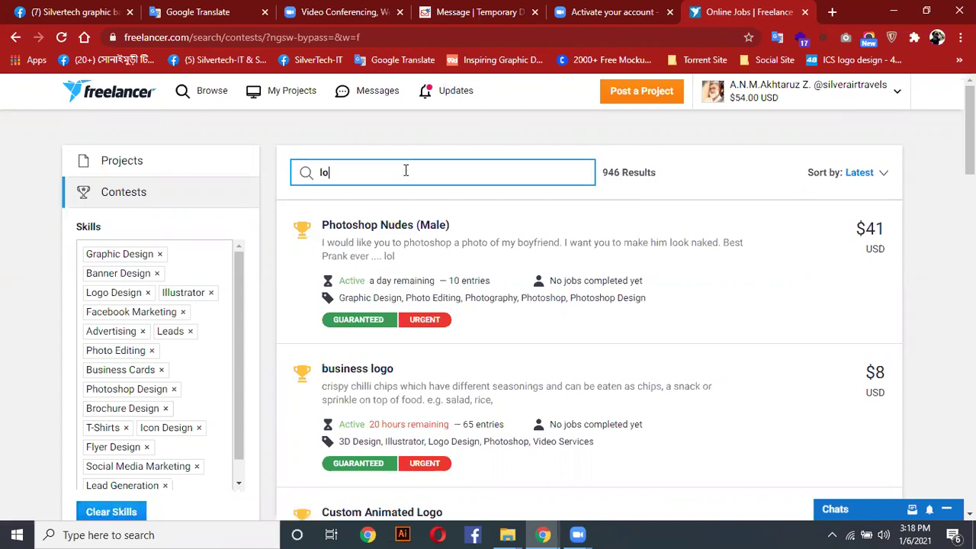
pyautogui.write('go ')
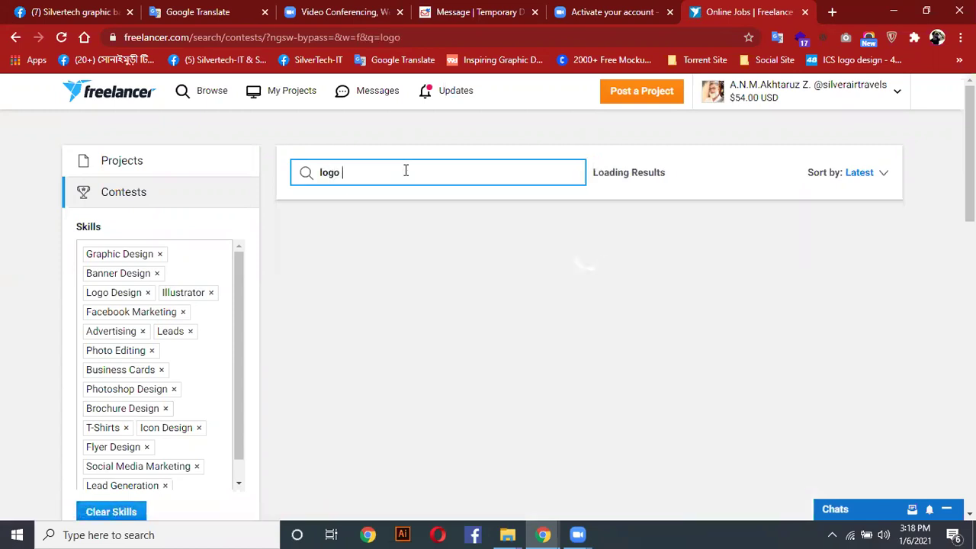
pyautogui.write('design')
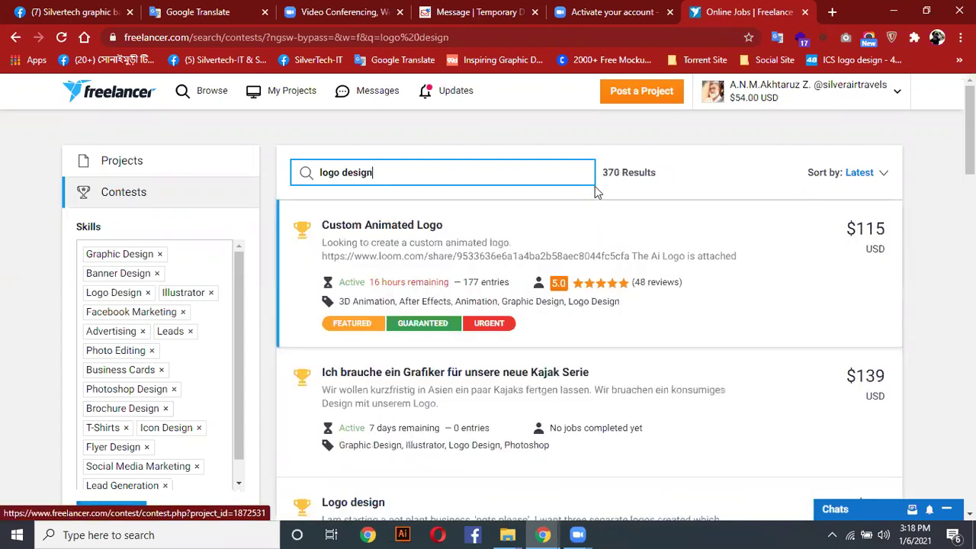
pyautogui.moveTo(602, 173); pyautogui.dragTo(615, 173)
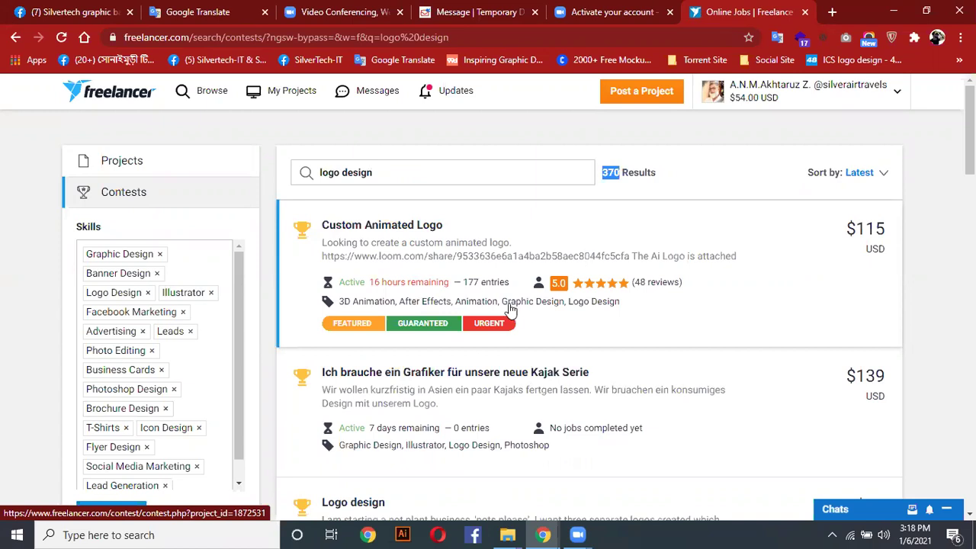
pyautogui.scroll(-3, 403, 238)
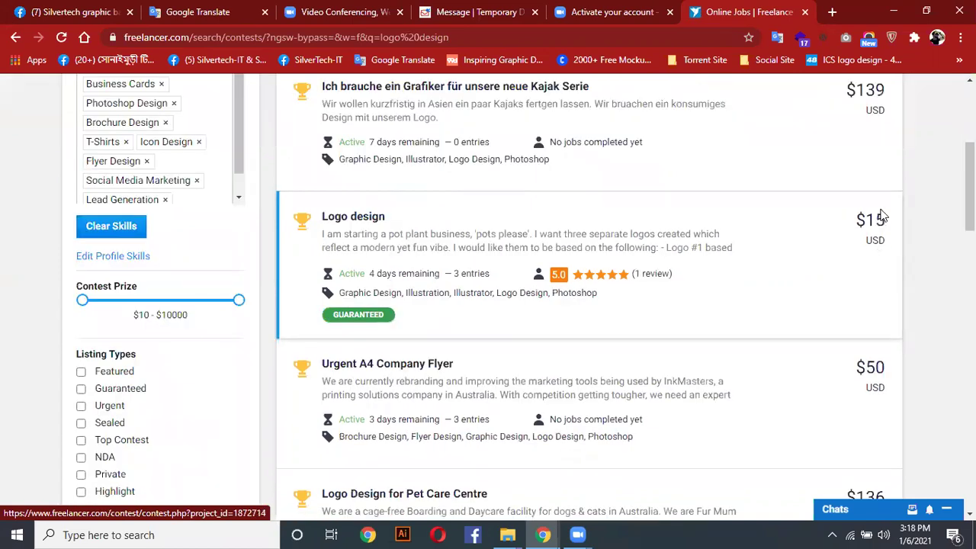
pyautogui.scroll(3, 882, 192)
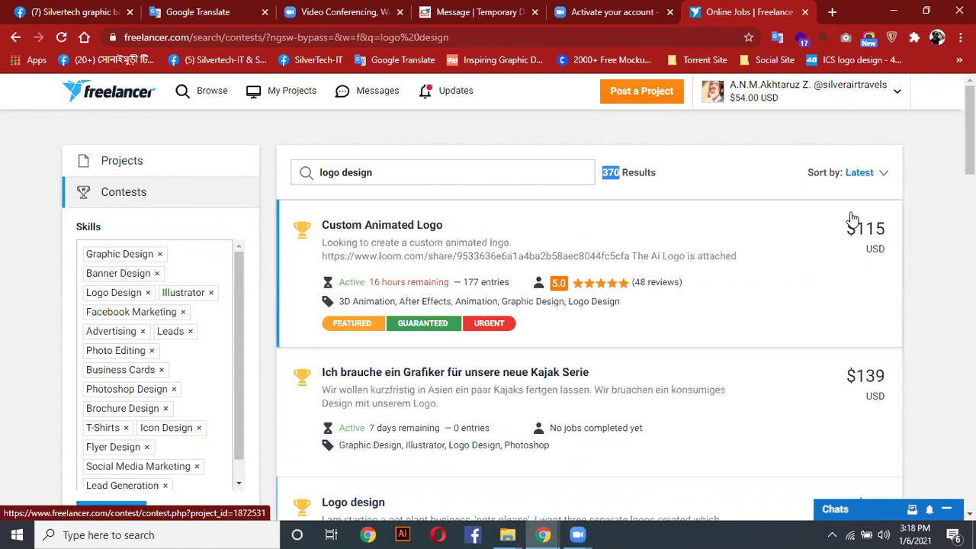
pyautogui.scroll(-5, 873, 403)
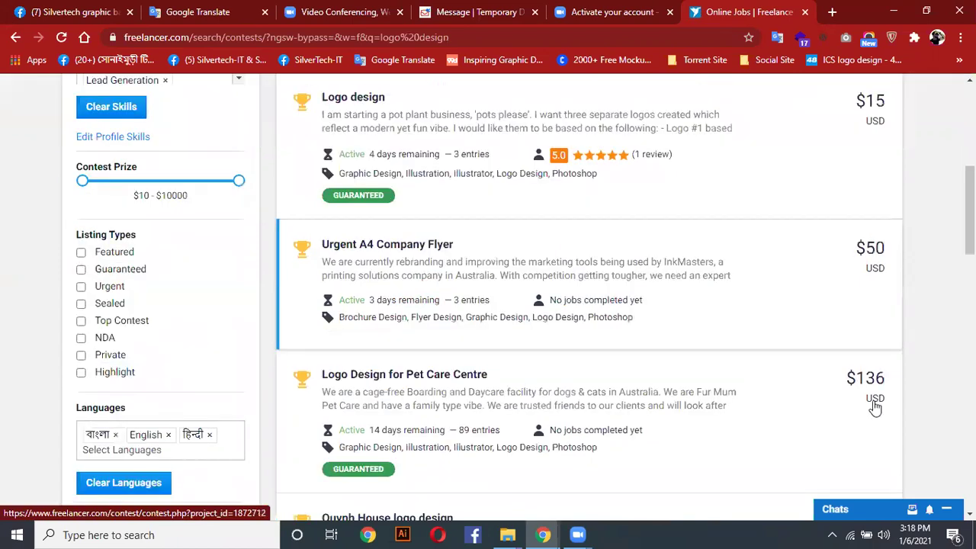
pyautogui.scroll(4, 868, 390)
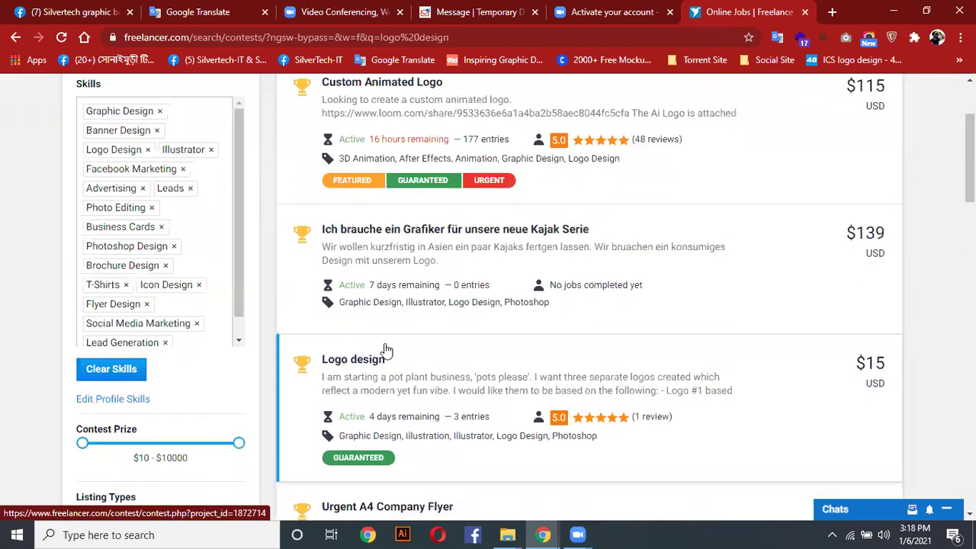
pyautogui.scroll(2, 358, 335)
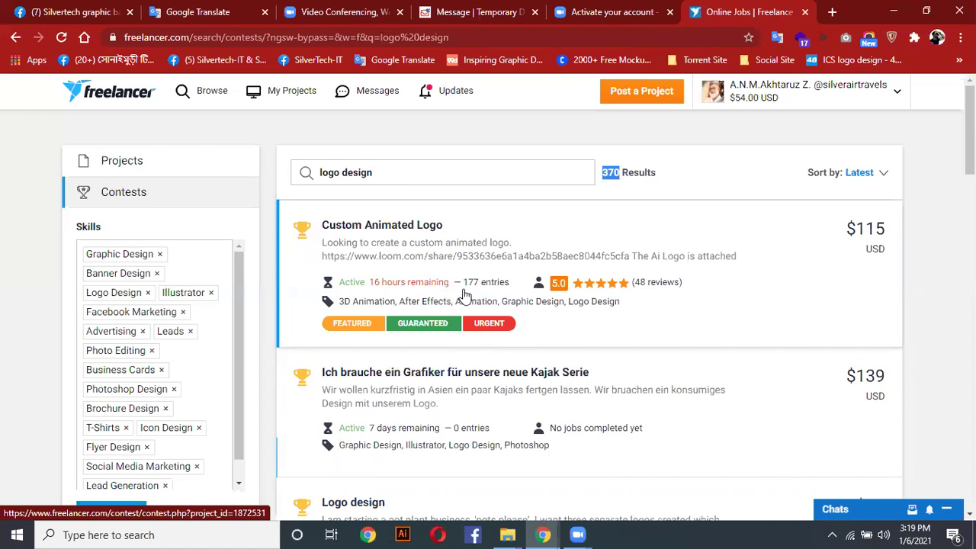
pyautogui.scroll(-2, 462, 294)
pyautogui.scroll(-1, 453, 311)
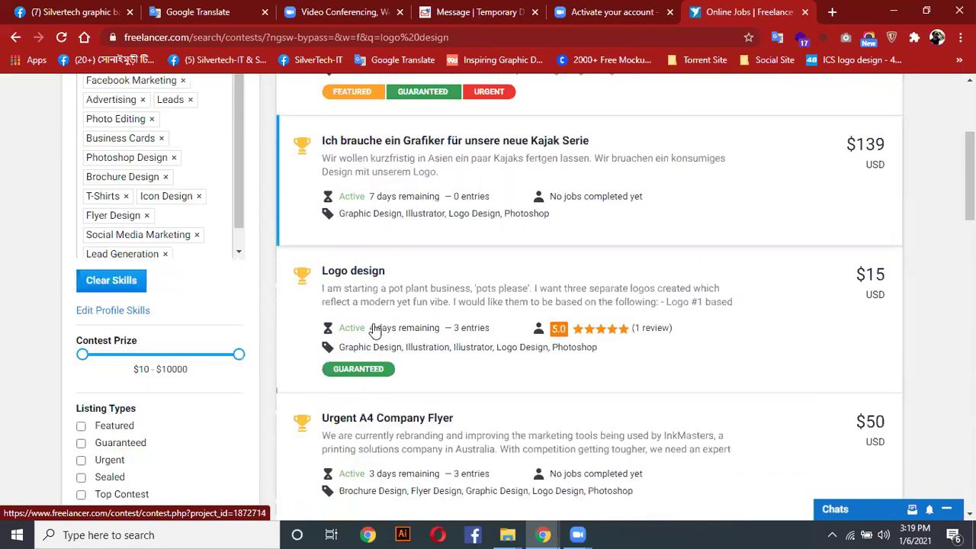
pyautogui.scroll(-1, 370, 328)
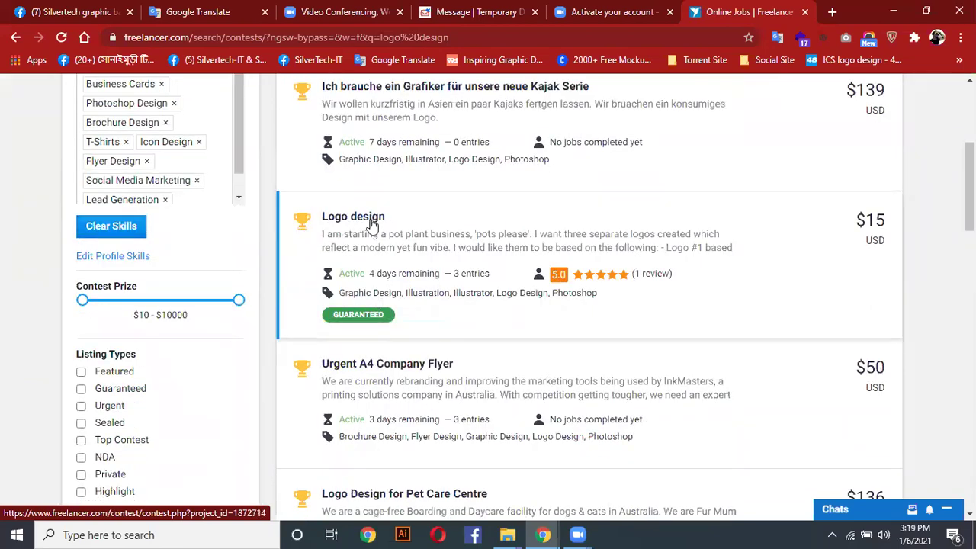
pyautogui.scroll(-3, 379, 220)
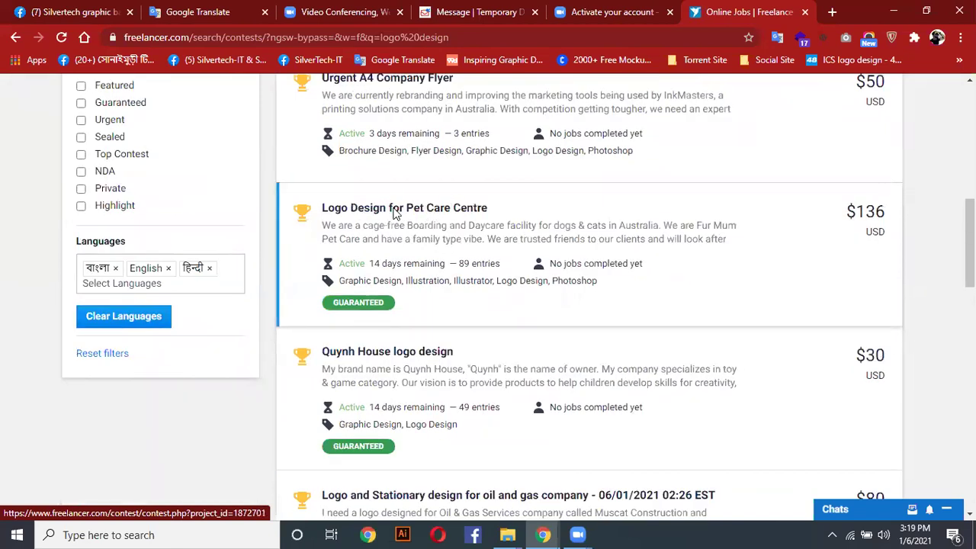
# Open the Logo Design for Pet Care Centre contest, select its full description paragraph, and view the attached files.
pyautogui.click(394, 210)
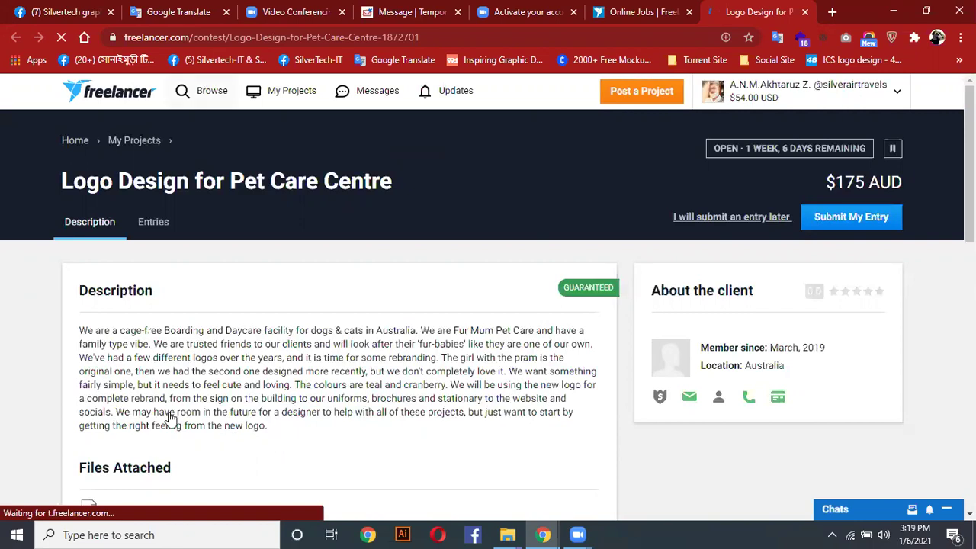
pyautogui.moveTo(81, 331); pyautogui.dragTo(115, 344)
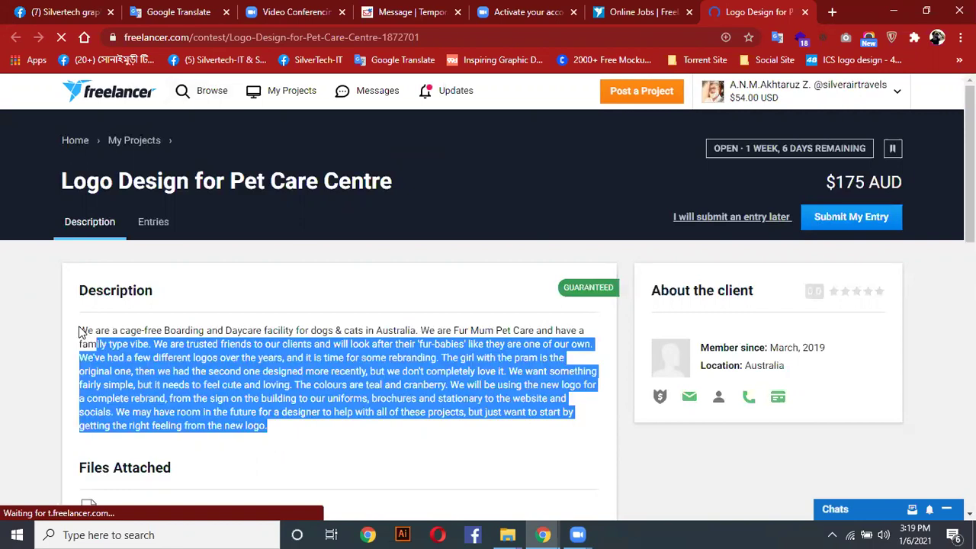
pyautogui.tripleClick(121, 344)
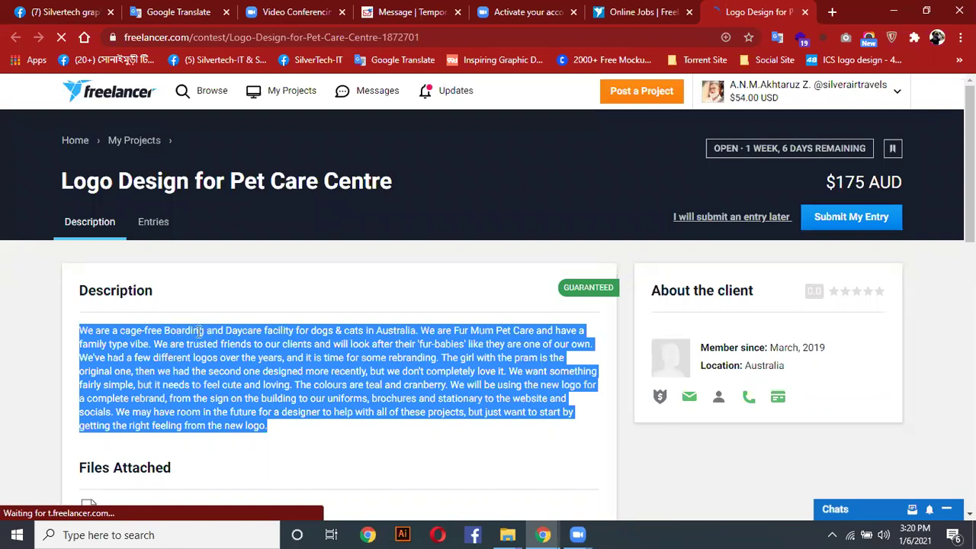
pyautogui.click(416, 328)
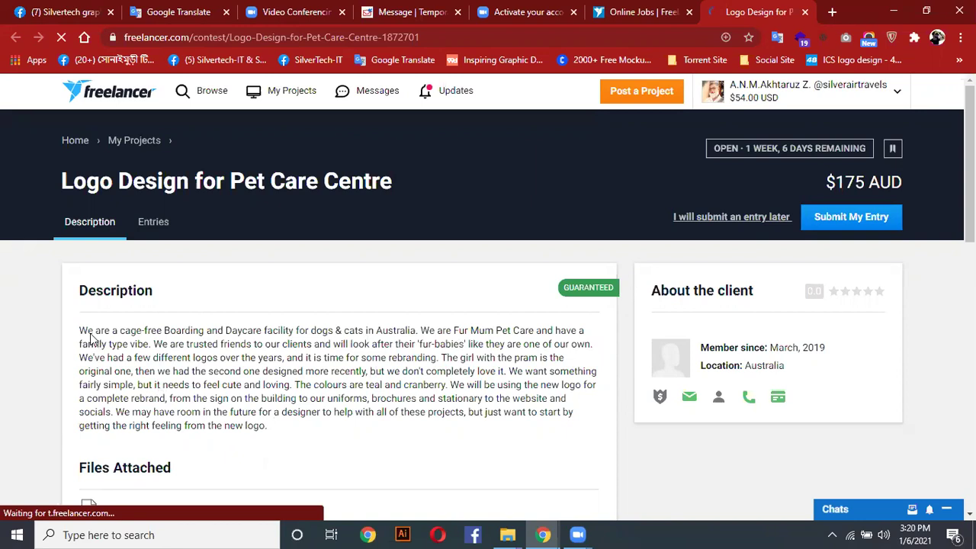
pyautogui.tripleClick(154, 340)
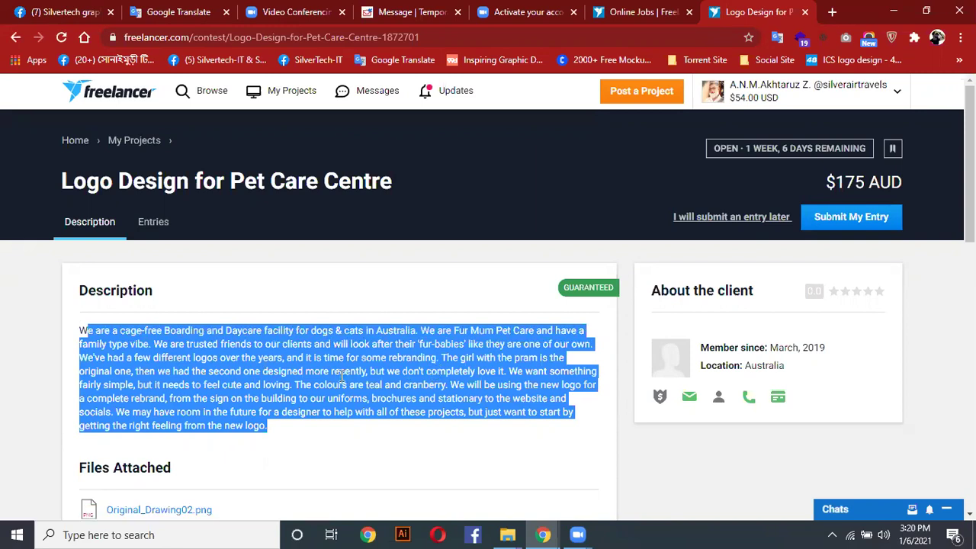
pyautogui.scroll(-1, 339, 376)
pyautogui.scroll(-2, 201, 305)
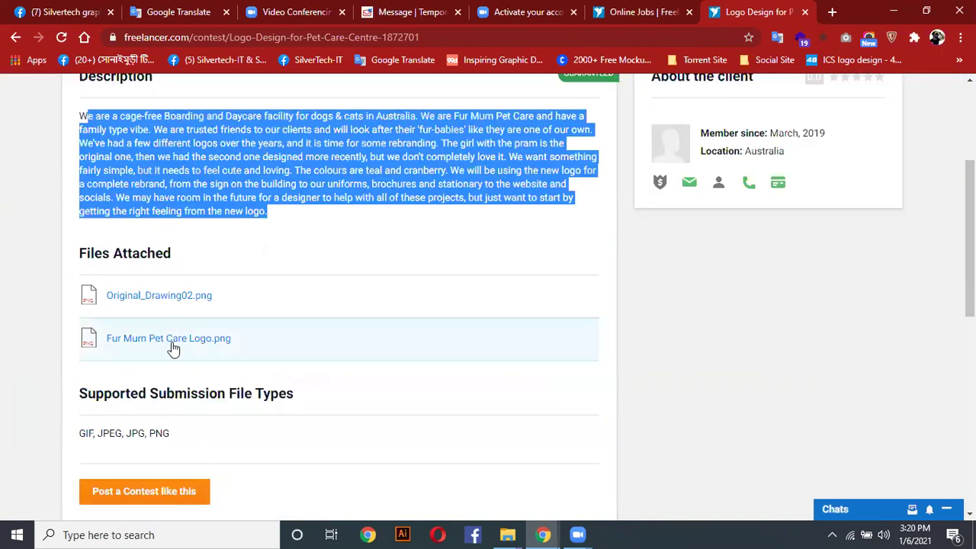
pyautogui.scroll(2, 182, 305)
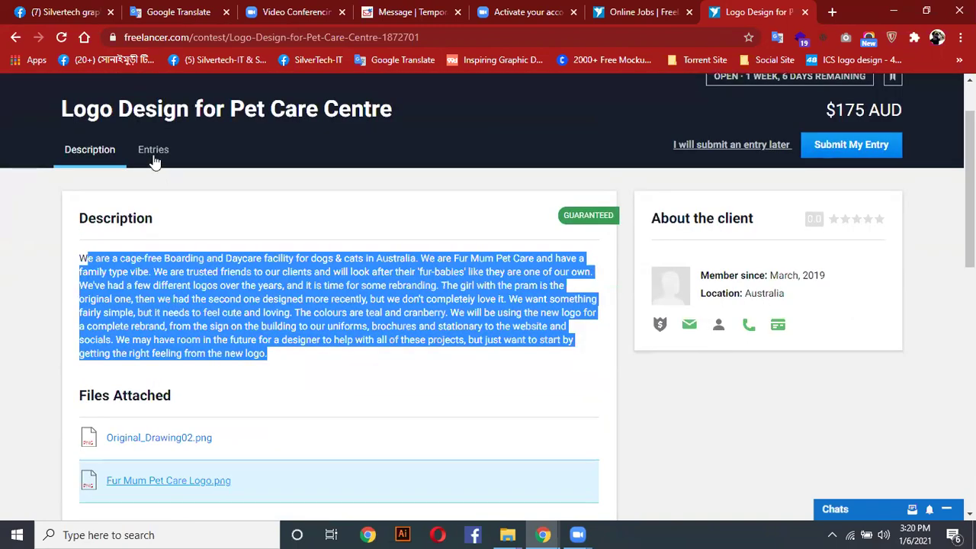
# Scroll through the 90 Fur Mum Pet Care logo entries and back to the top.
pyautogui.click(154, 152)
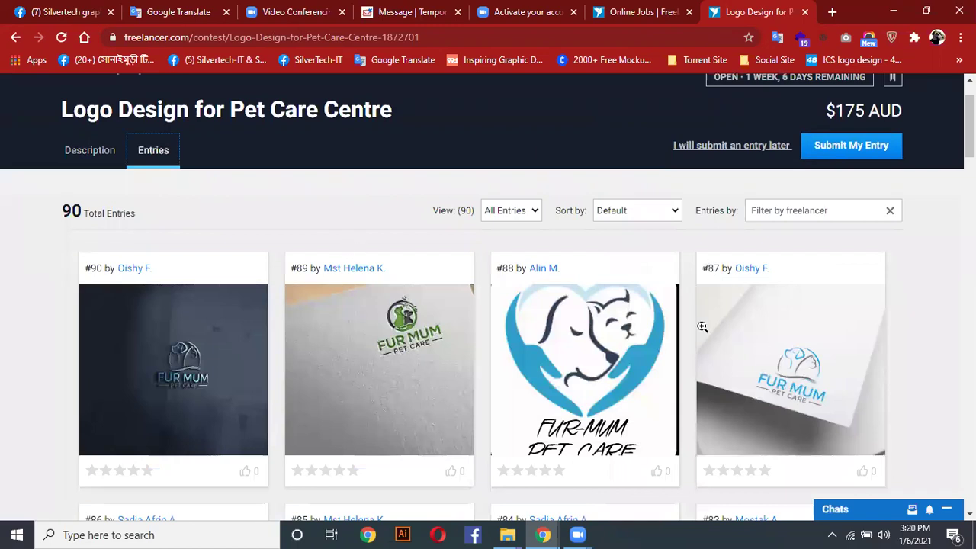
pyautogui.scroll(-5, 702, 326)
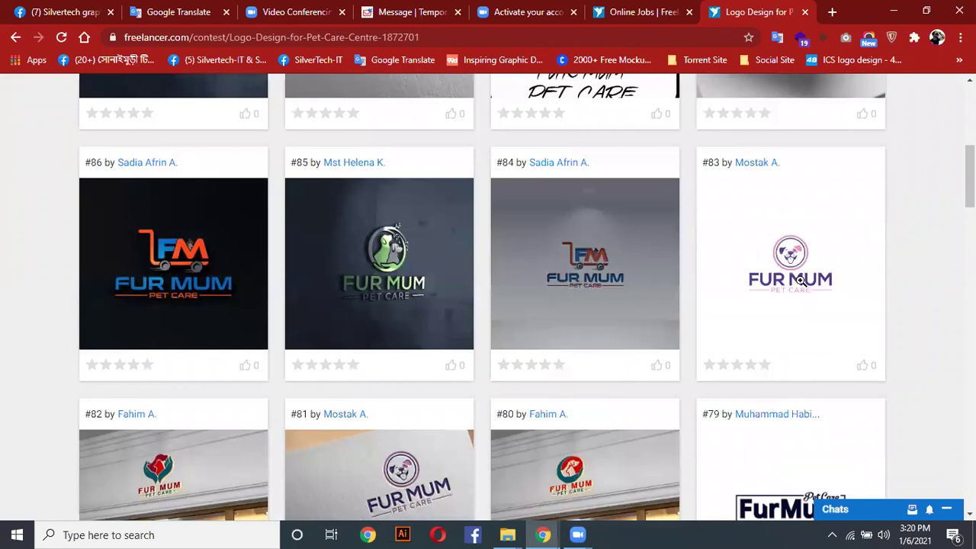
pyautogui.scroll(-2, 392, 314)
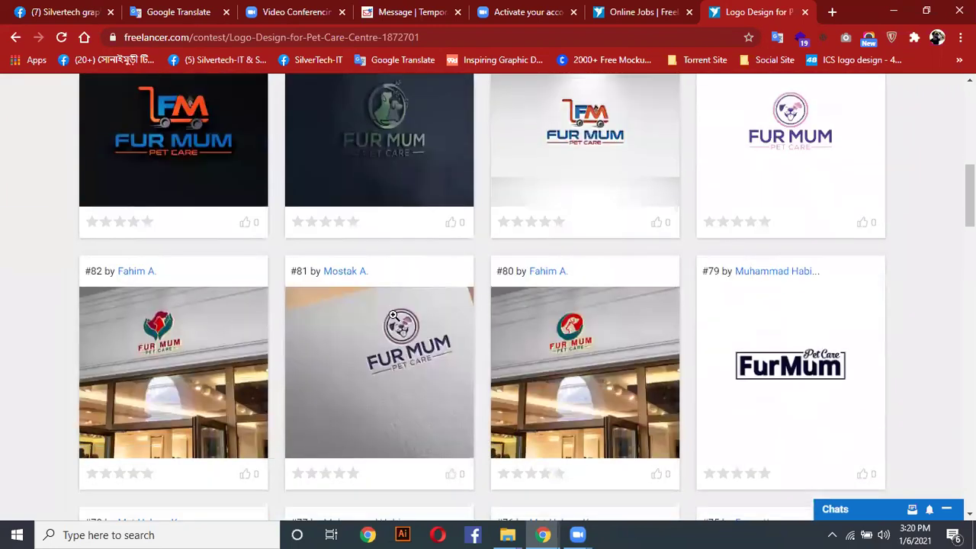
pyautogui.scroll(-3, 393, 320)
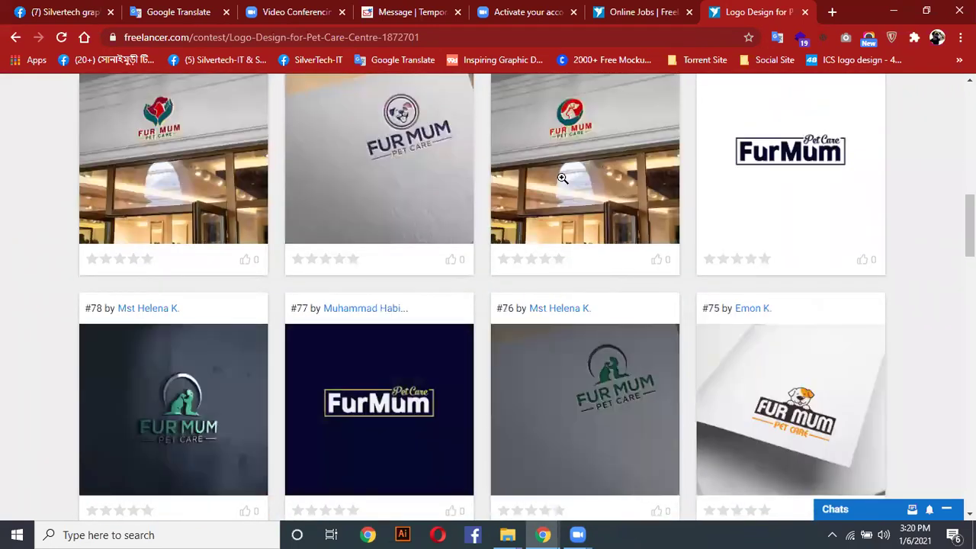
pyautogui.scroll(1, 540, 157)
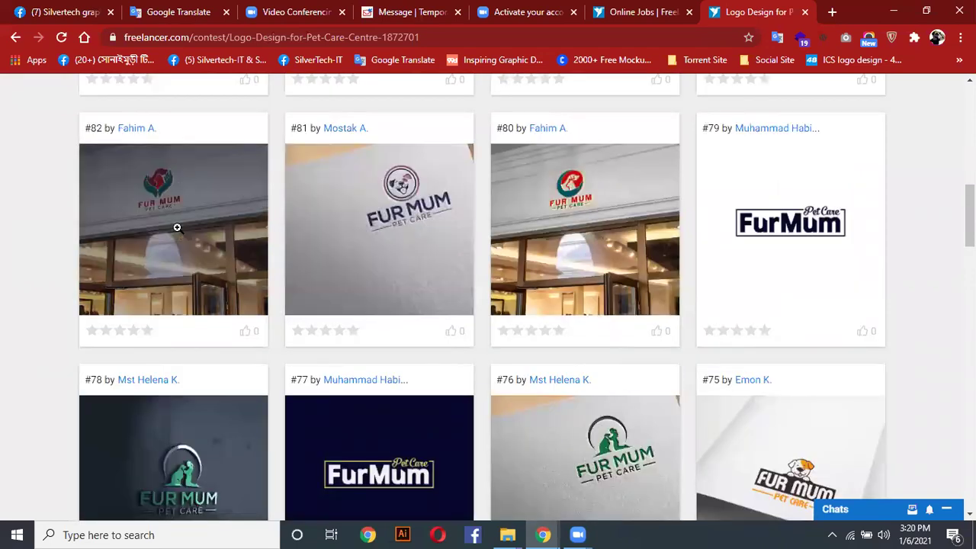
pyautogui.scroll(3, 899, 419)
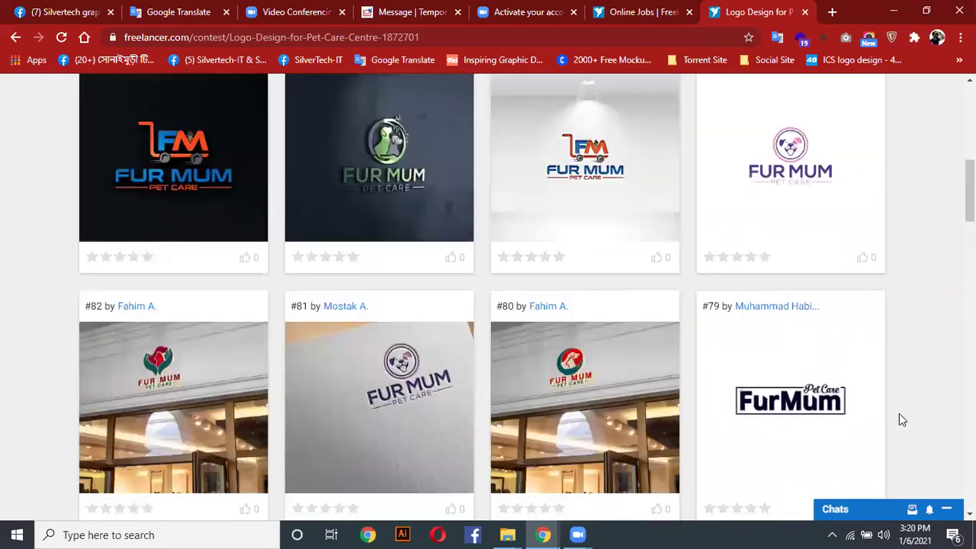
pyautogui.scroll(3, 454, 389)
pyautogui.scroll(5, 347, 349)
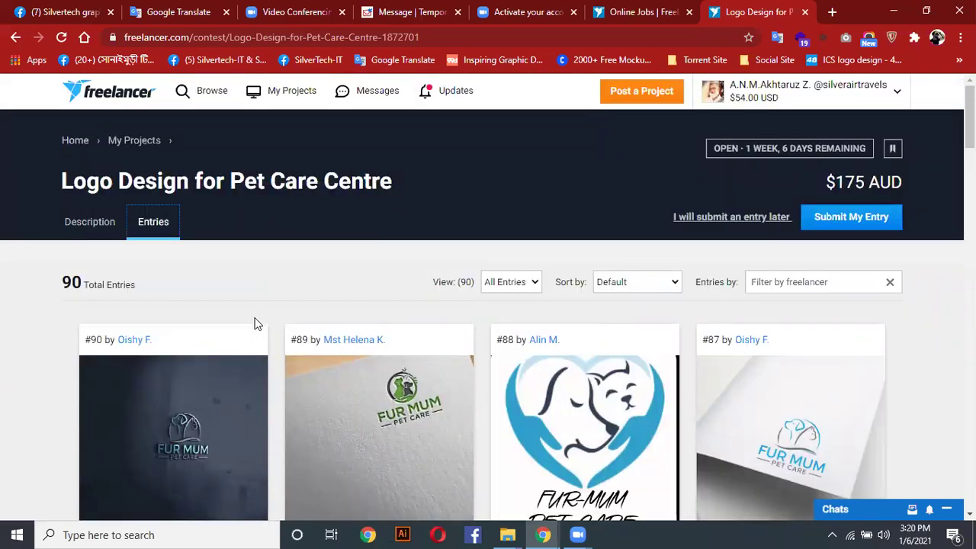
# Back on the Description tab, select 'Pet Care' in the contest title and open a new tab.
pyautogui.click(91, 222)
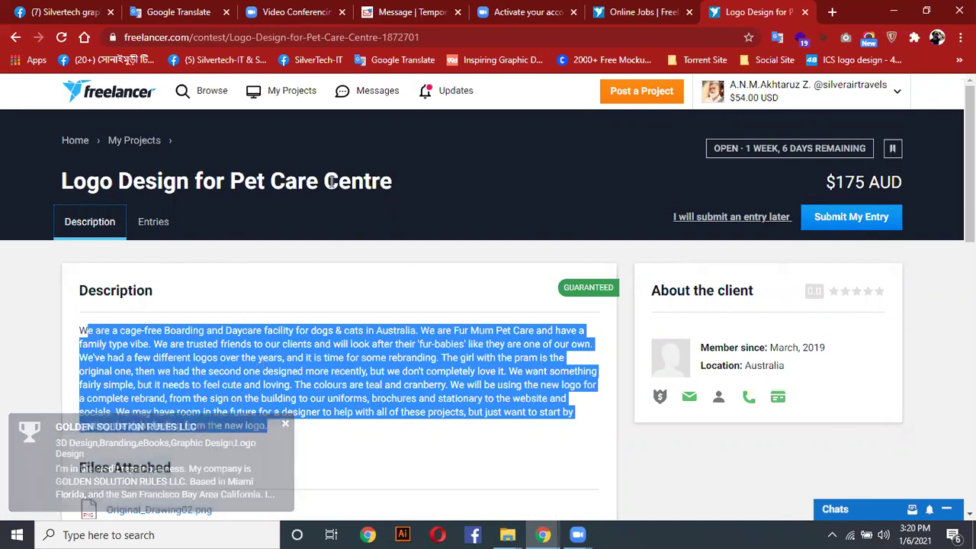
pyautogui.moveTo(230, 180); pyautogui.dragTo(318, 181)
pyautogui.hotkey('ctrl', 'c')
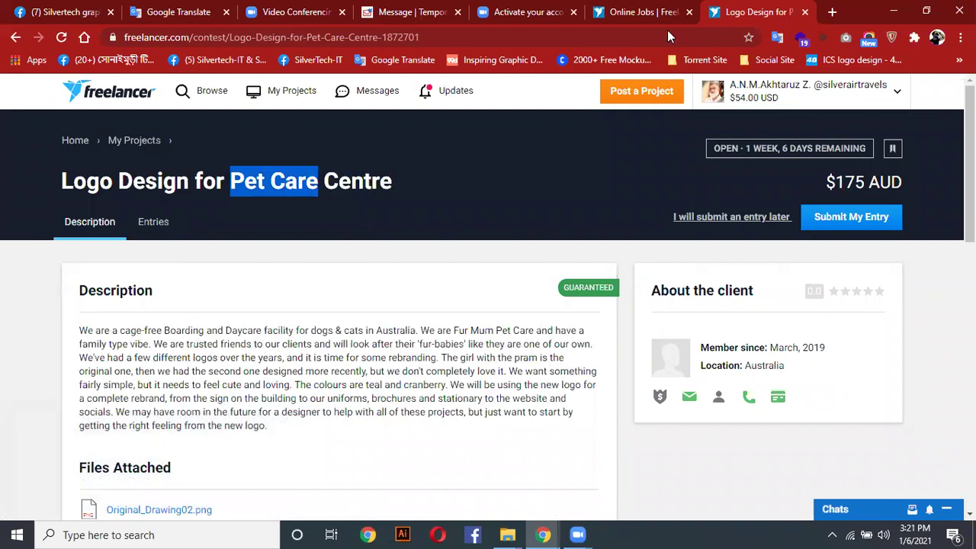
pyautogui.hotkey('ctrl', 't')
# Google search the pasted 'Pet Care' text in the new tab.
pyautogui.click(353, 36)
pyautogui.hotkey('ctrl', 'v')
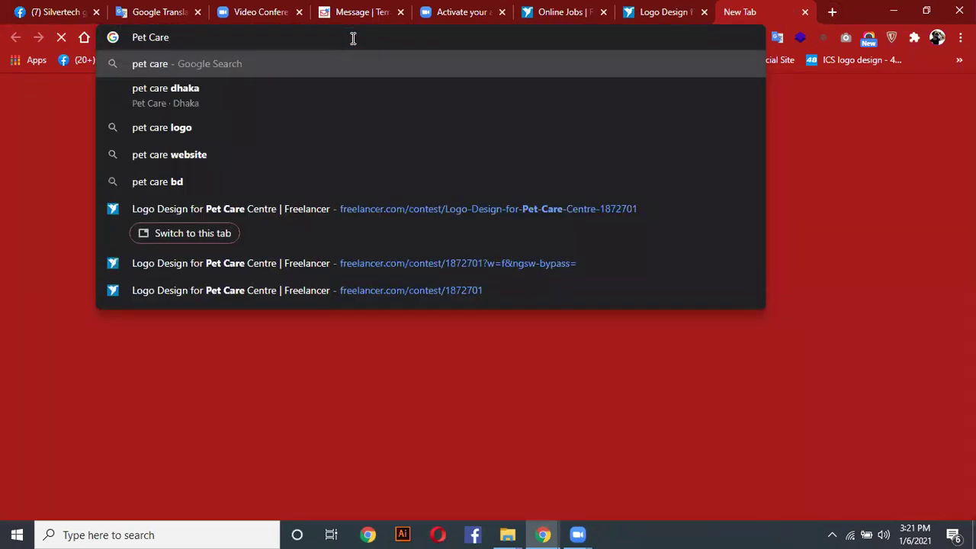
pyautogui.press('Return')
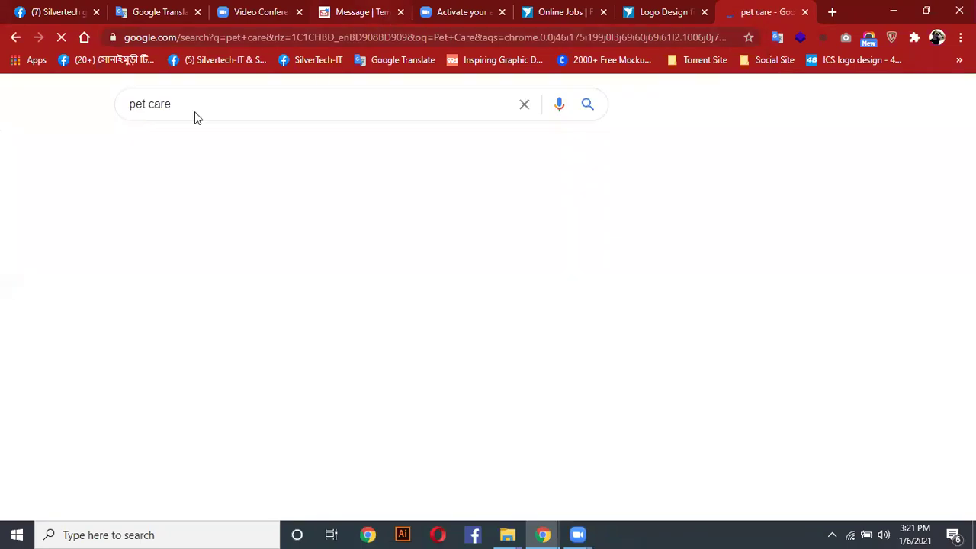
# Extend the query to 'pet care logo', browse the results, then return to the plain pet care results.
pyautogui.click(205, 104)
pyautogui.write('logo')
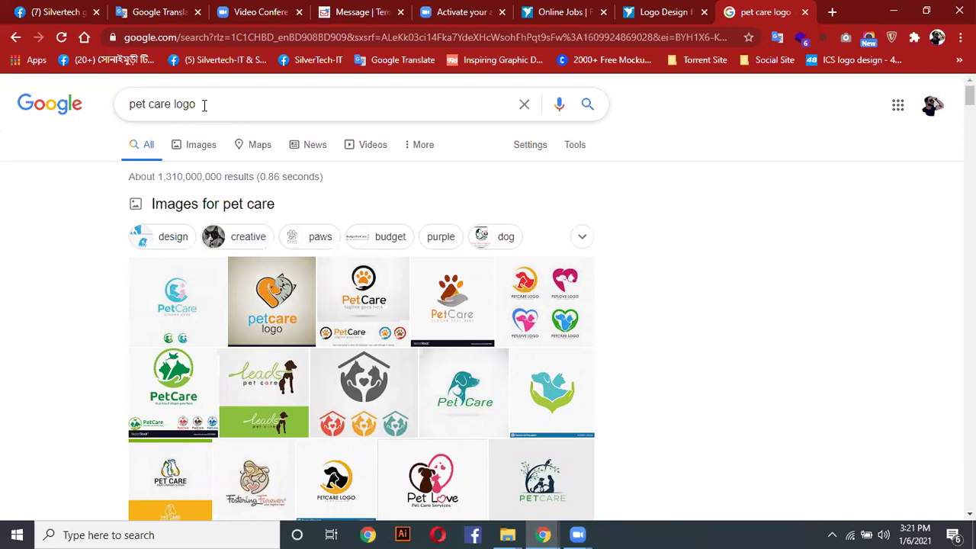
pyautogui.scroll(-3, 363, 340)
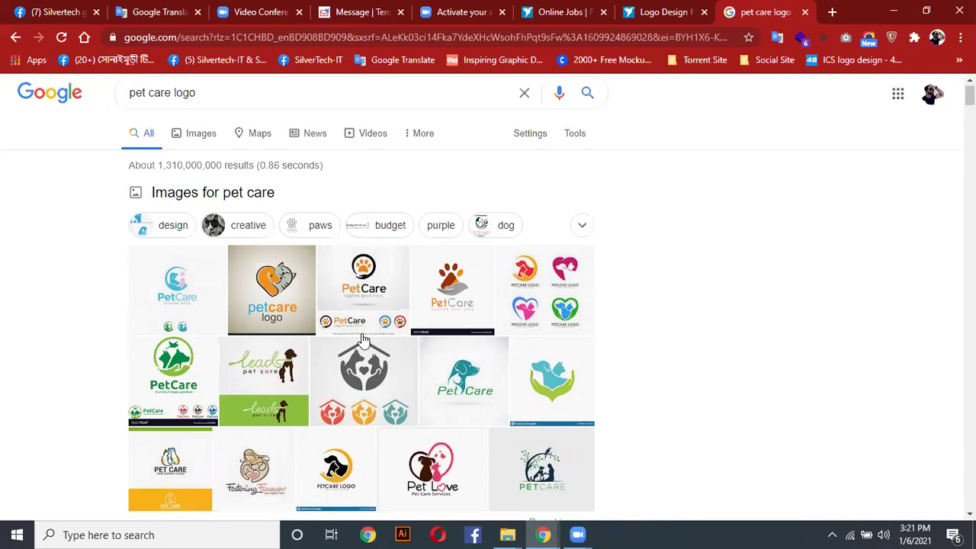
pyautogui.scroll(2, 405, 311)
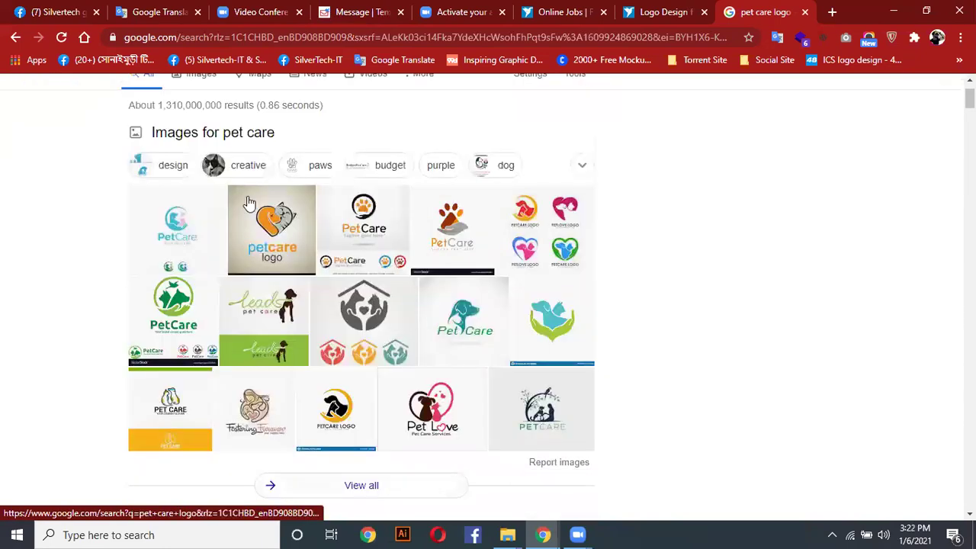
pyautogui.scroll(2, 138, 156)
pyautogui.scroll(-2, 437, 301)
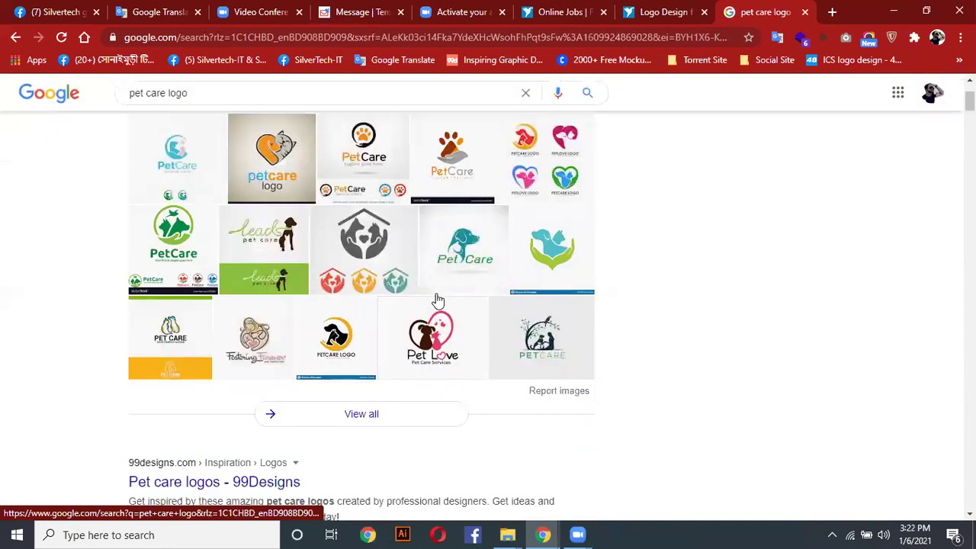
pyautogui.scroll(2, 196, 172)
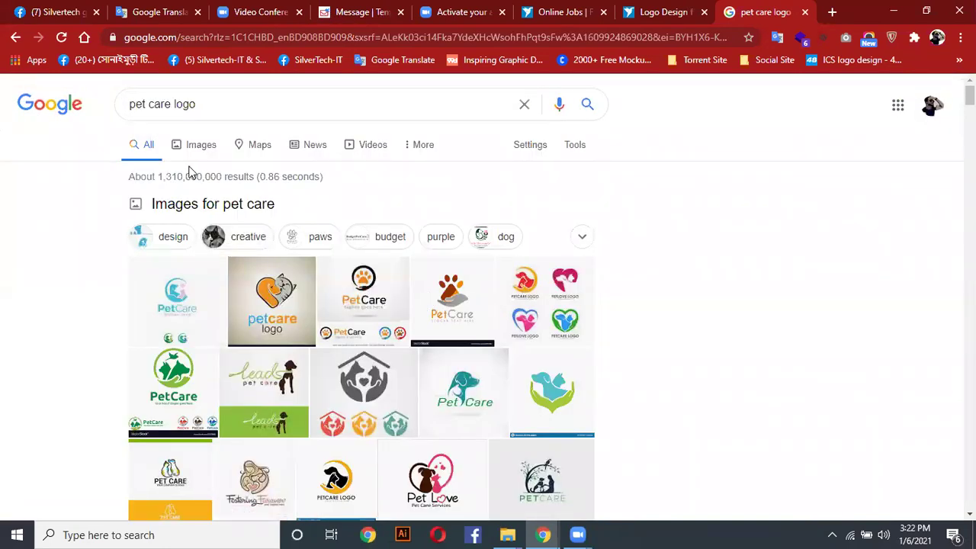
pyautogui.click(15, 38)
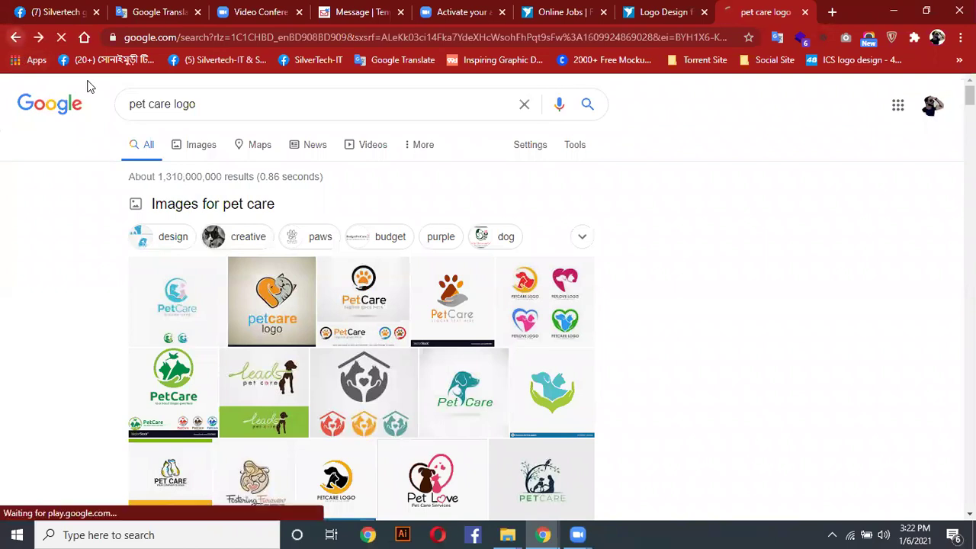
pyautogui.click(662, 12)
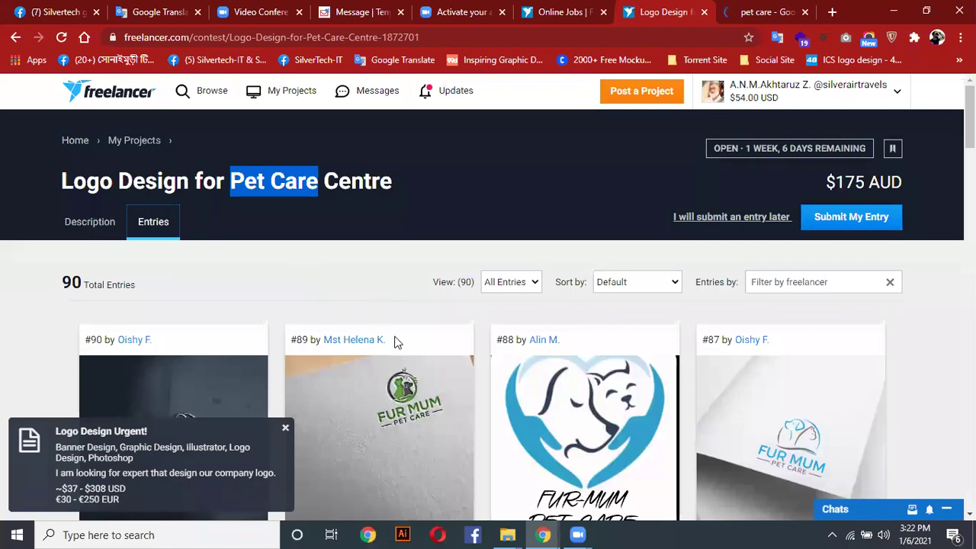
pyautogui.scroll(-3, 404, 327)
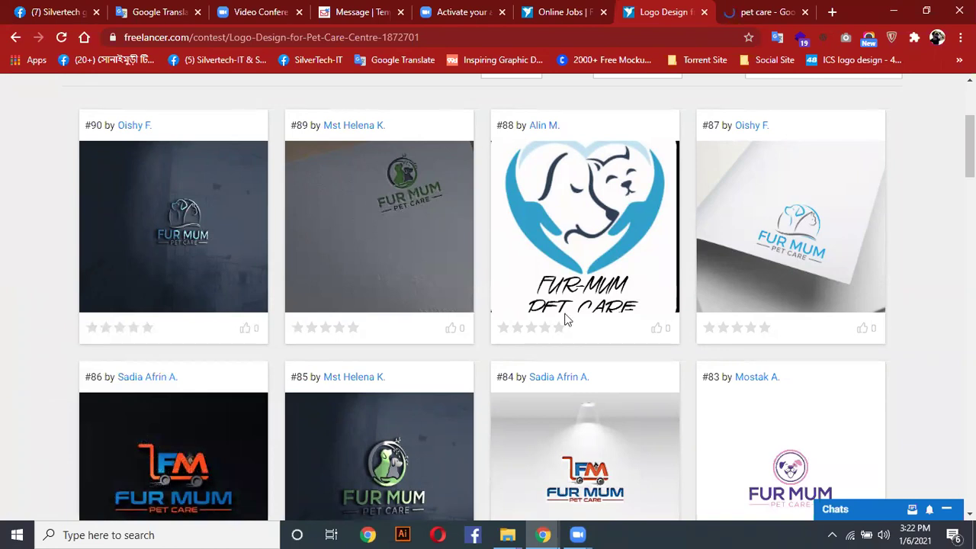
pyautogui.scroll(-3, 564, 320)
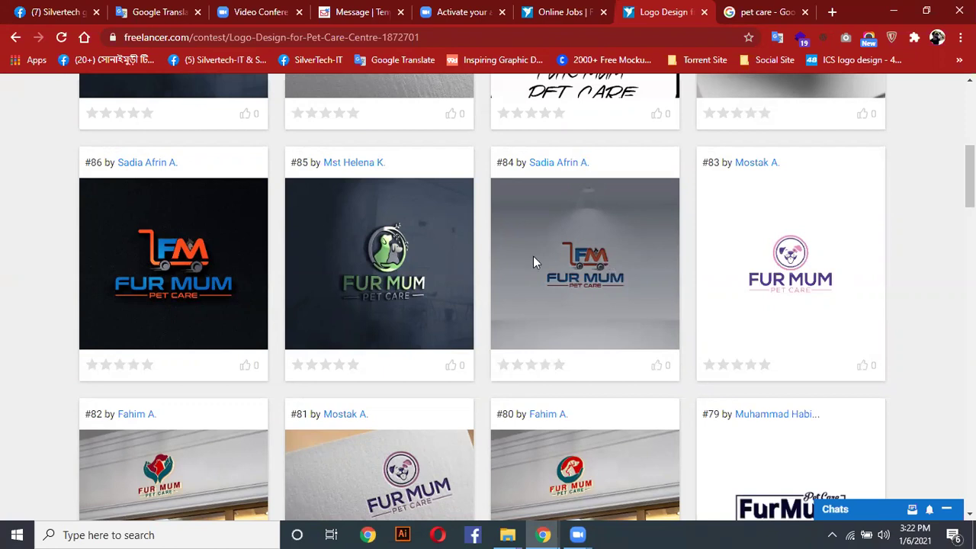
pyautogui.scroll(-3, 457, 259)
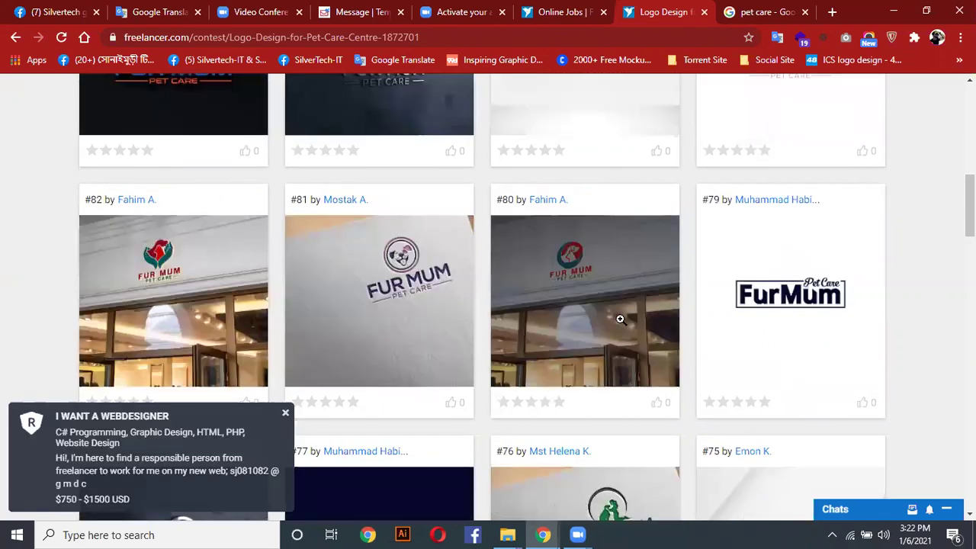
pyautogui.scroll(-3, 618, 318)
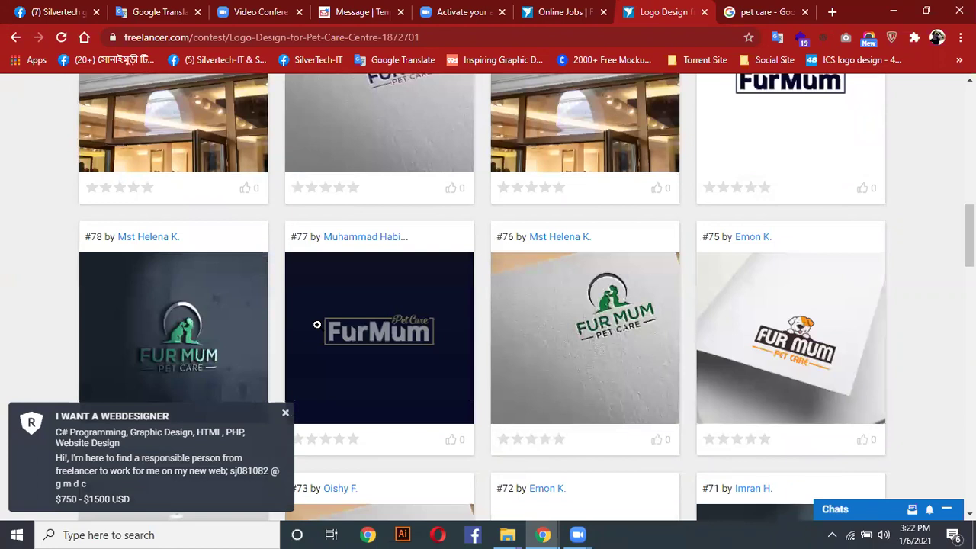
pyautogui.scroll(-4, 317, 324)
pyautogui.scroll(-2, 643, 314)
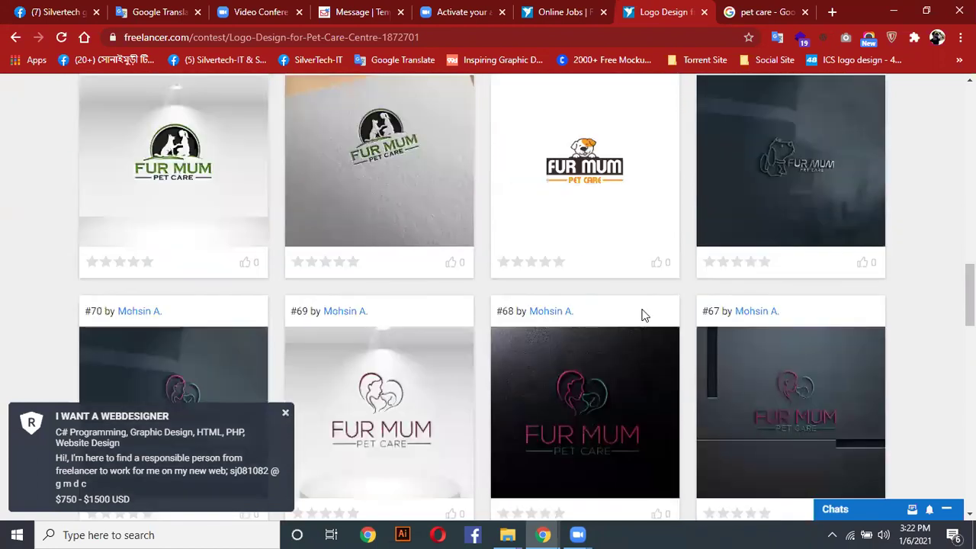
pyautogui.scroll(3, 638, 313)
pyautogui.scroll(12, 639, 314)
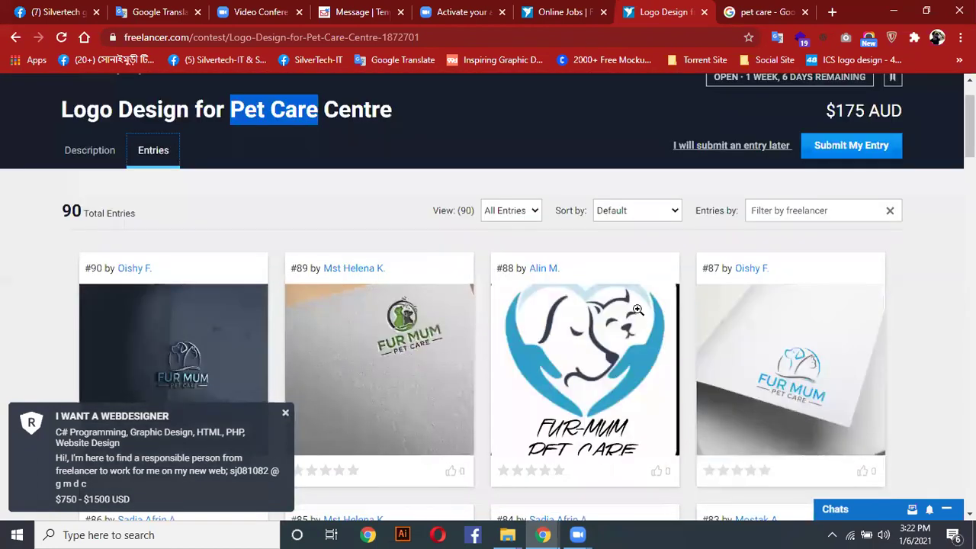
pyautogui.scroll(1, 637, 310)
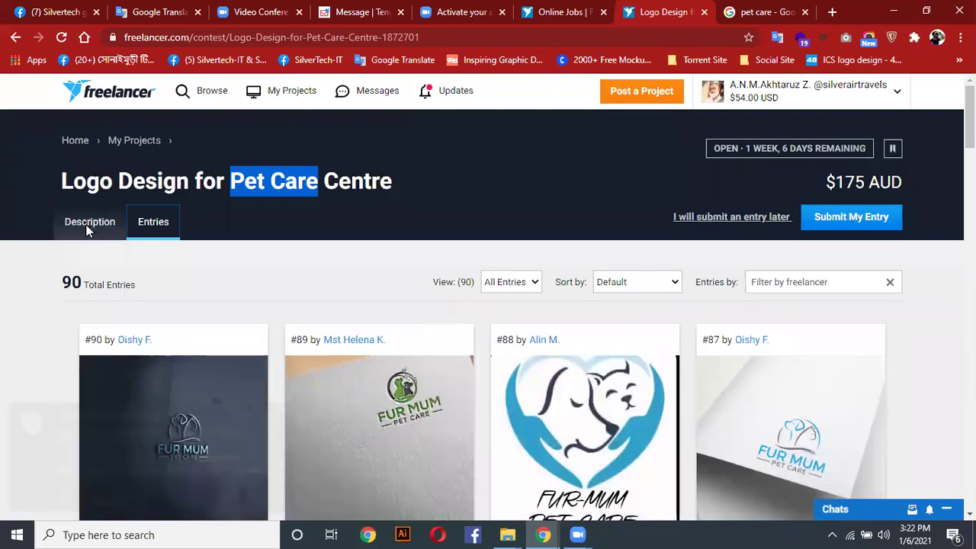
pyautogui.click(93, 227)
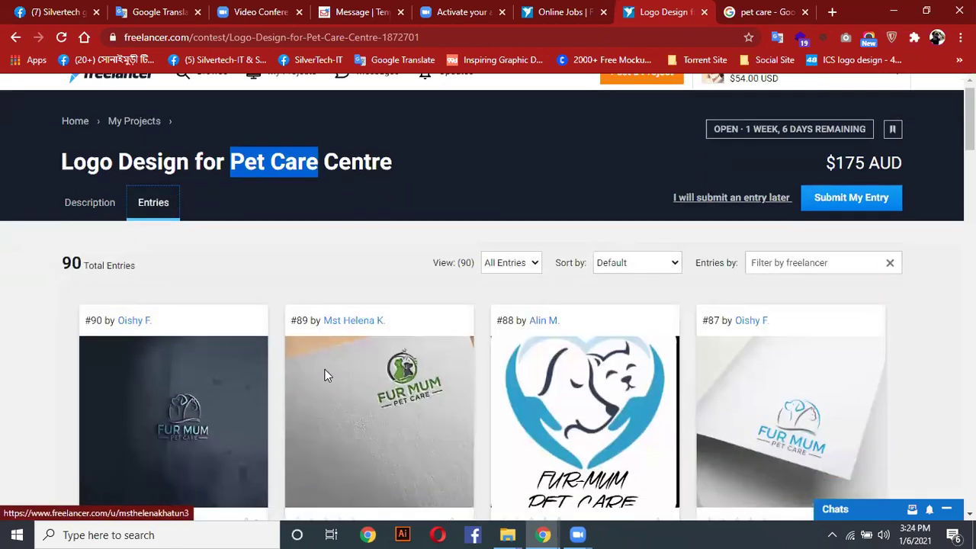
pyautogui.scroll(-3, 559, 330)
pyautogui.scroll(-4, 557, 333)
pyautogui.scroll(-3, 474, 328)
pyautogui.scroll(-3, 474, 328)
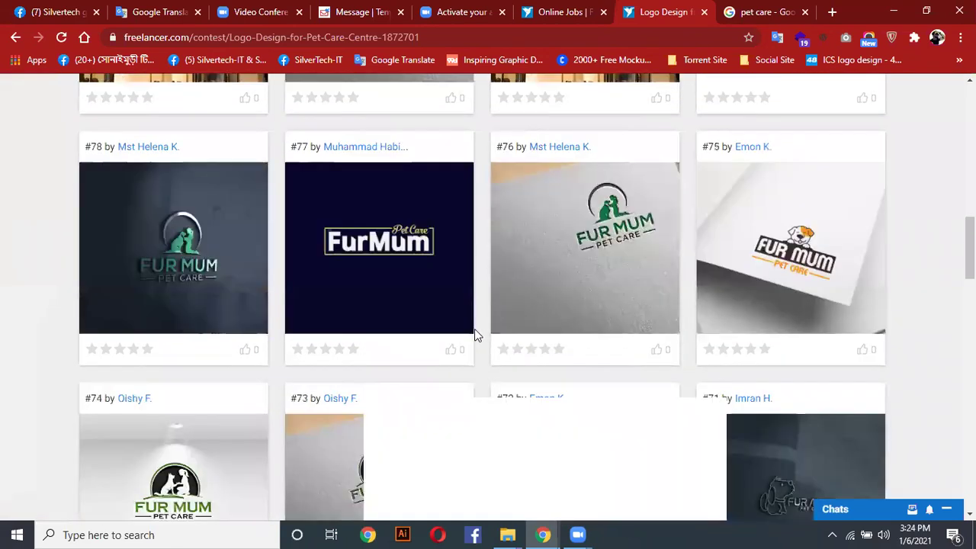
pyautogui.scroll(-1, 474, 332)
pyautogui.scroll(-3, 474, 331)
pyautogui.scroll(-1, 474, 332)
pyautogui.scroll(-3, 474, 332)
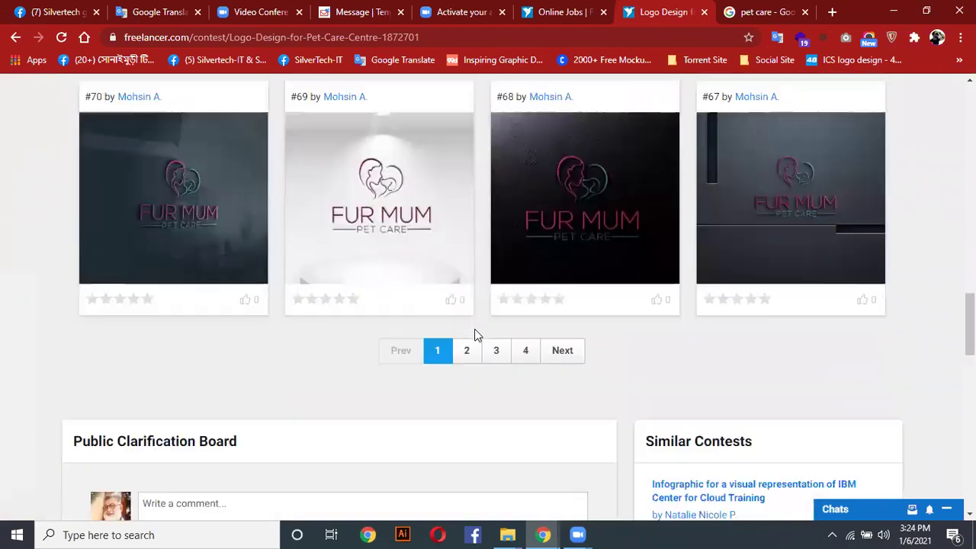
pyautogui.scroll(-2, 474, 333)
pyautogui.scroll(2, 481, 333)
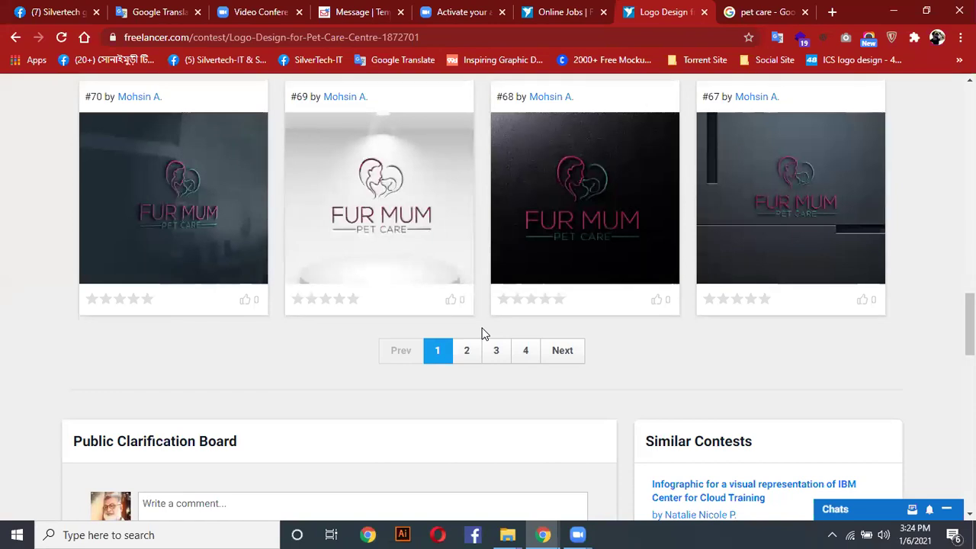
pyautogui.scroll(3, 485, 333)
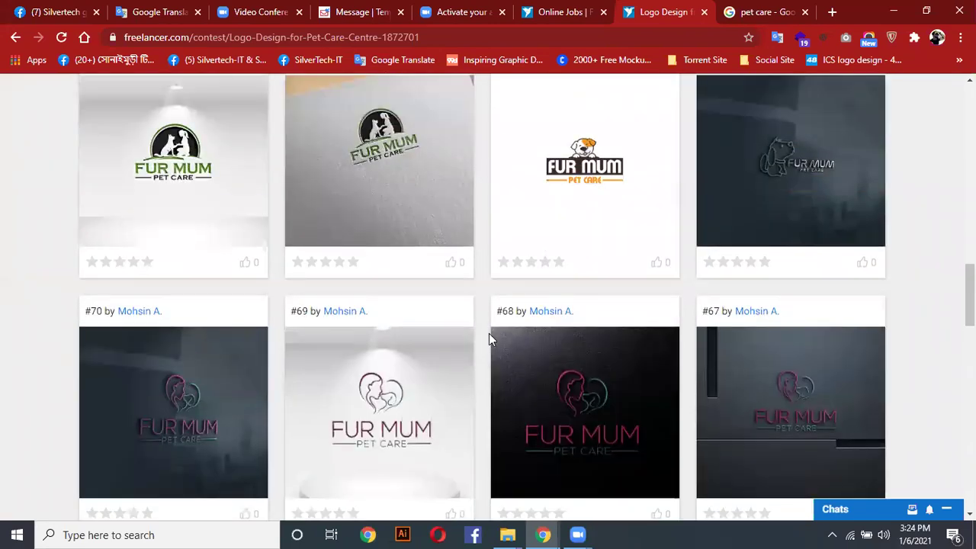
pyautogui.scroll(2, 489, 333)
pyautogui.scroll(4, 489, 333)
pyautogui.scroll(2, 489, 339)
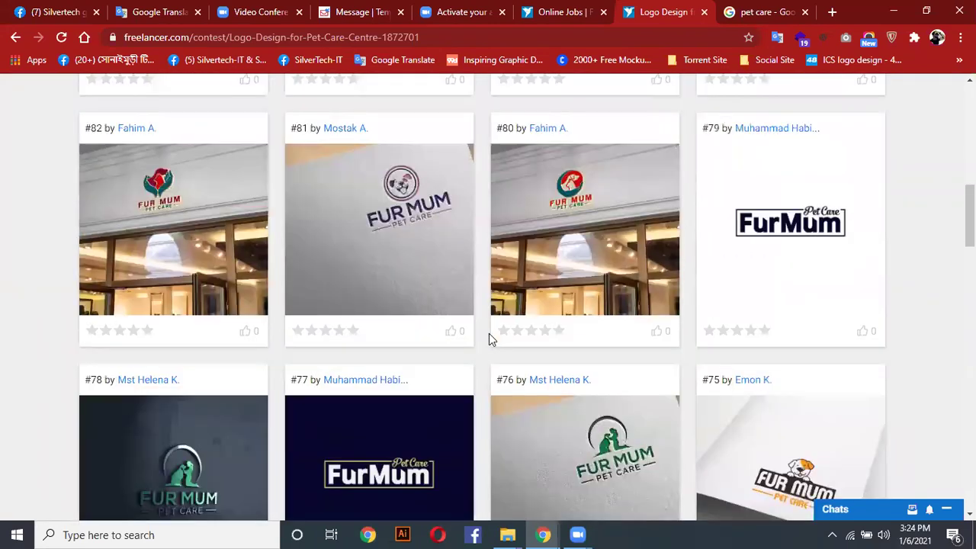
pyautogui.scroll(4, 489, 333)
pyautogui.scroll(4, 488, 333)
pyautogui.scroll(2, 488, 333)
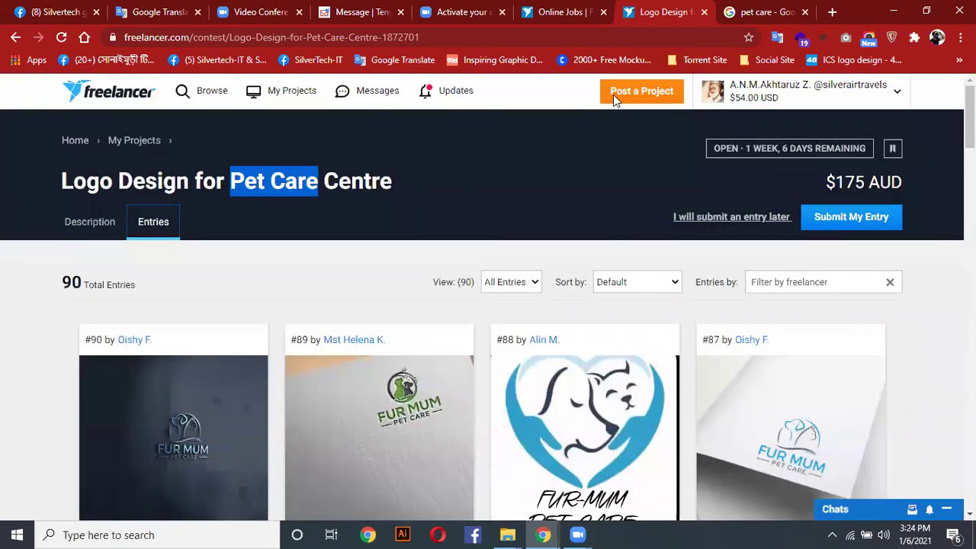
# Close the location popup on the pet care results and return to the Logo Design contest tab.
pyautogui.click(747, 14)
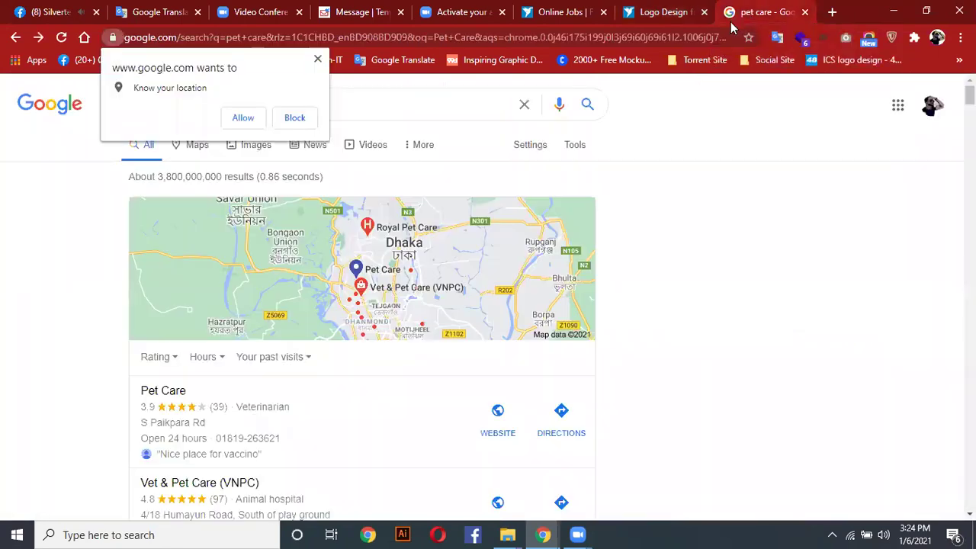
pyautogui.click(319, 58)
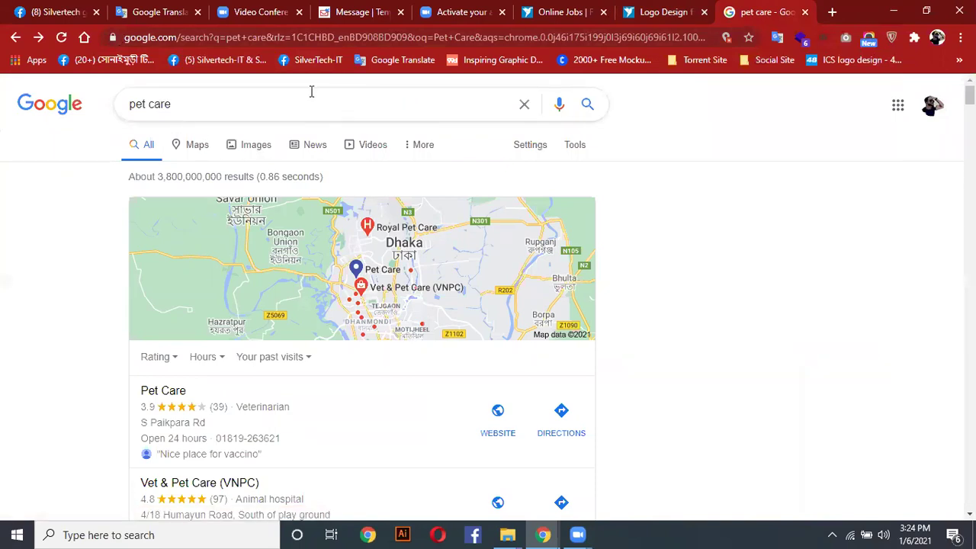
pyautogui.click(671, 12)
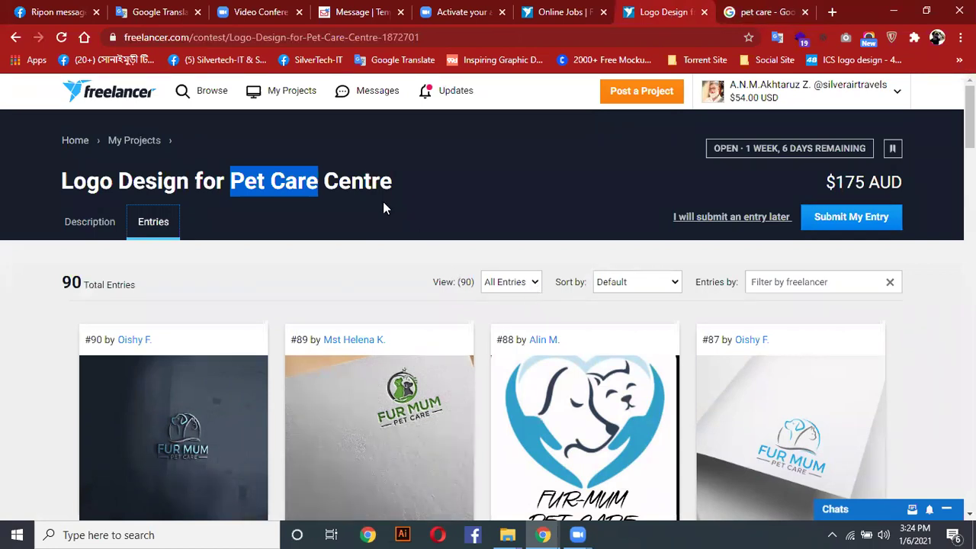
# Start a new entry for the Pet Care Centre contest with Submit My Entry.
pyautogui.scroll(-2, 375, 310)
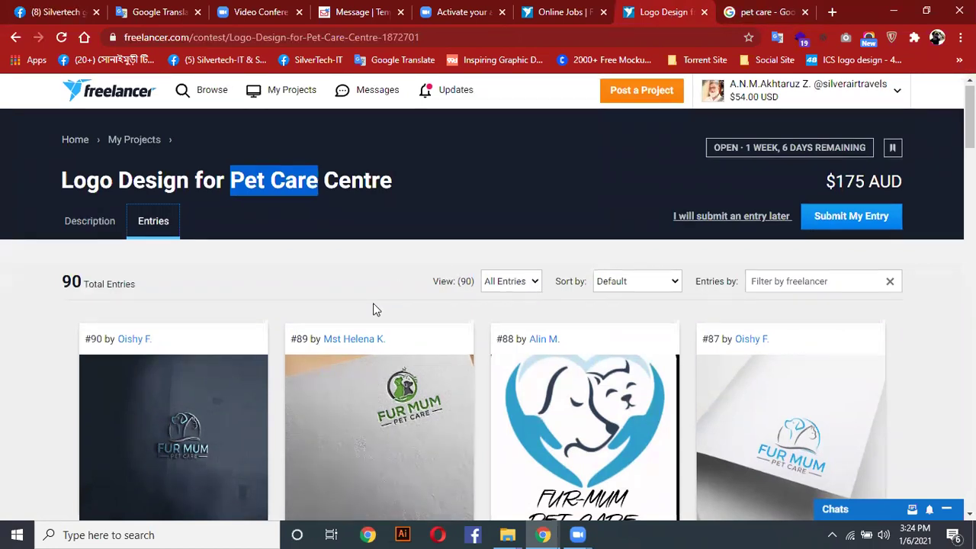
pyautogui.scroll(1, 882, 147)
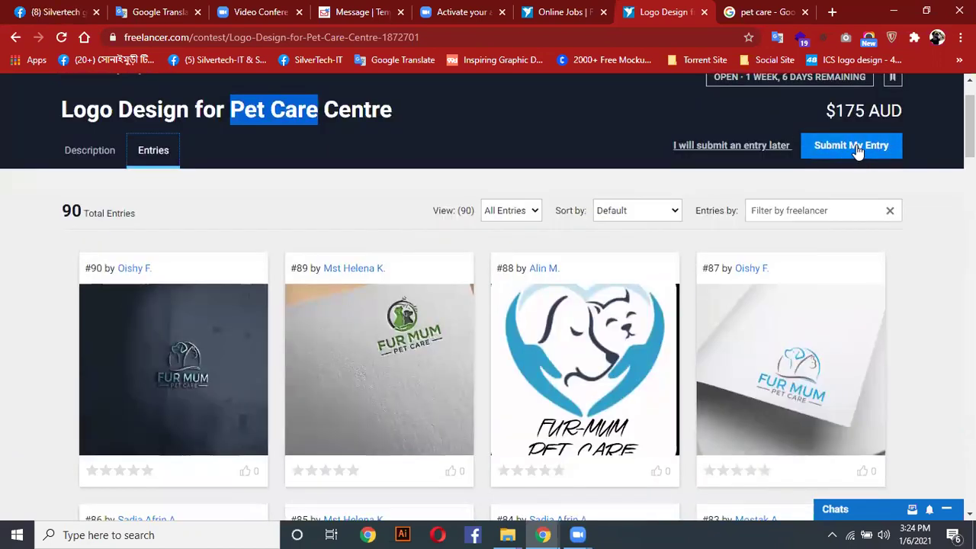
pyautogui.click(859, 151)
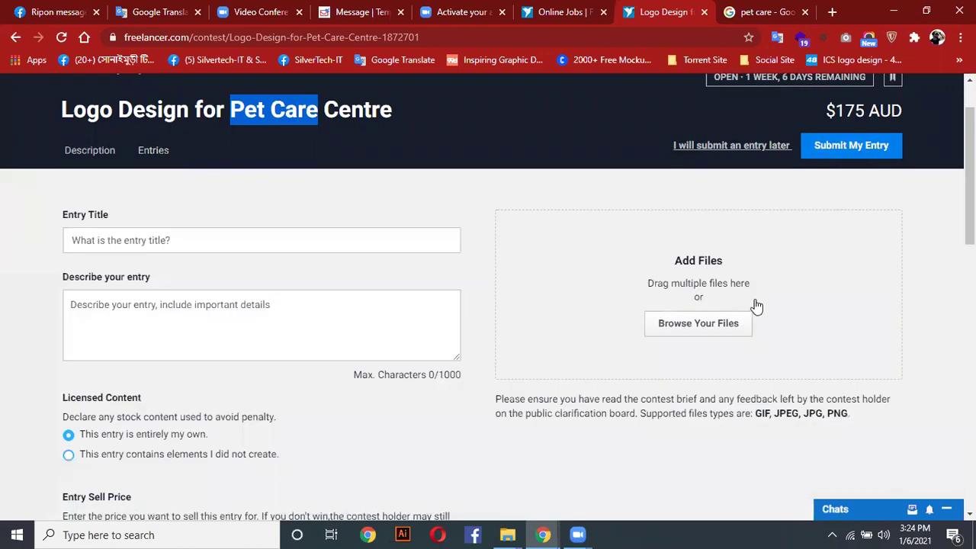
# Upload the 316.45 KB Desktop JPG to the entry form and scroll to its thumbnail preview.
pyautogui.click(701, 325)
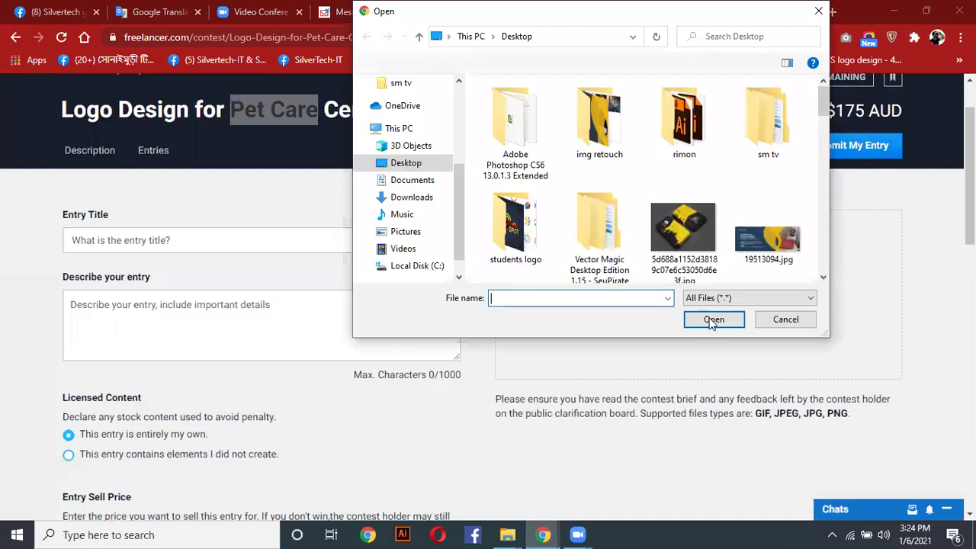
pyautogui.press('Escape')
pyautogui.scroll(-3, 173, 356)
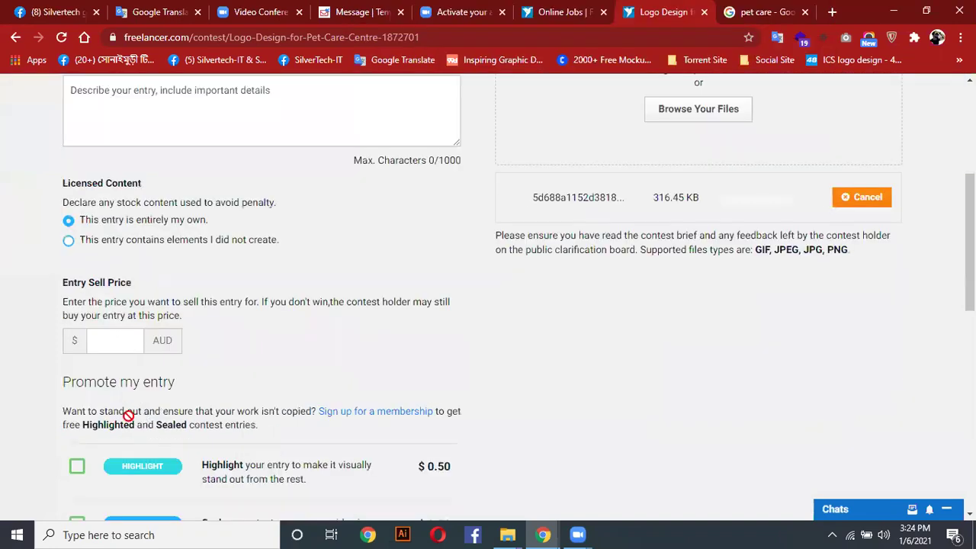
pyautogui.scroll(-4, 114, 419)
pyautogui.scroll(4, 355, 342)
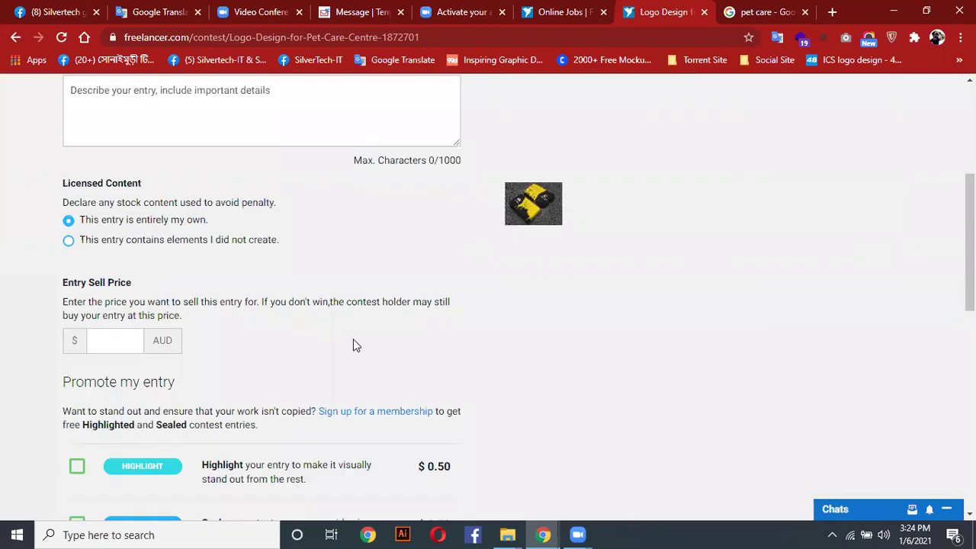
pyautogui.scroll(1, 292, 337)
pyautogui.scroll(-8, 192, 349)
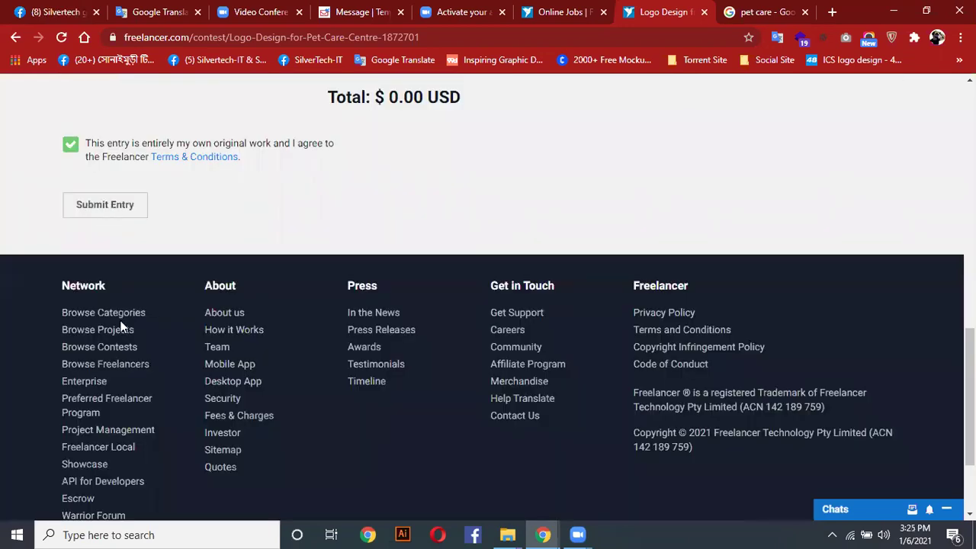
pyautogui.scroll(2, 126, 335)
pyautogui.scroll(2, 561, 359)
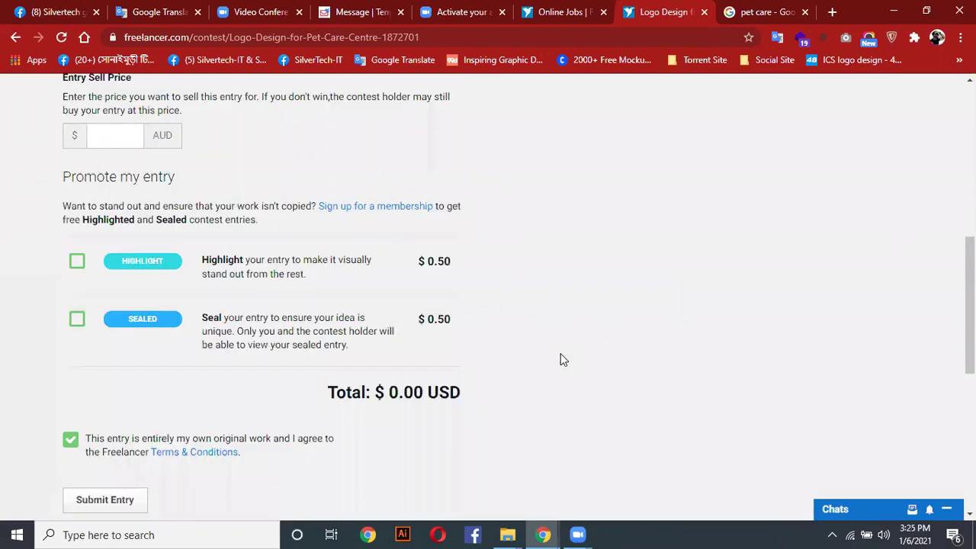
pyautogui.scroll(2, 561, 359)
pyautogui.scroll(-2, 559, 359)
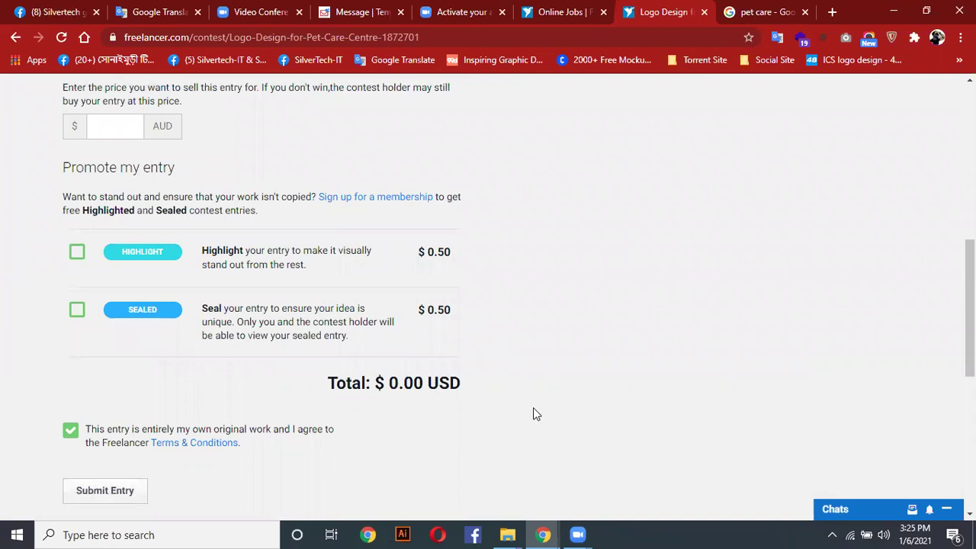
pyautogui.scroll(1, 531, 409)
pyautogui.scroll(5, 176, 207)
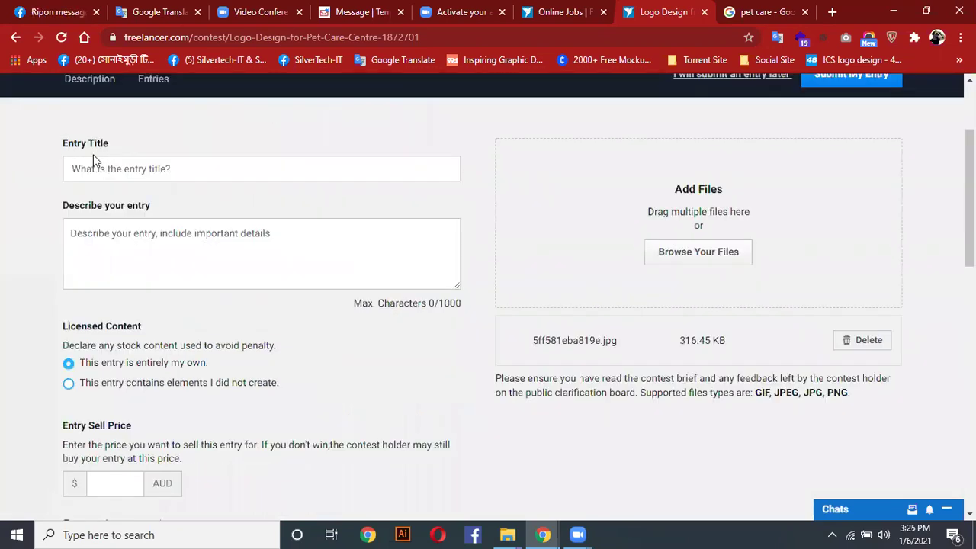
pyautogui.click(126, 163)
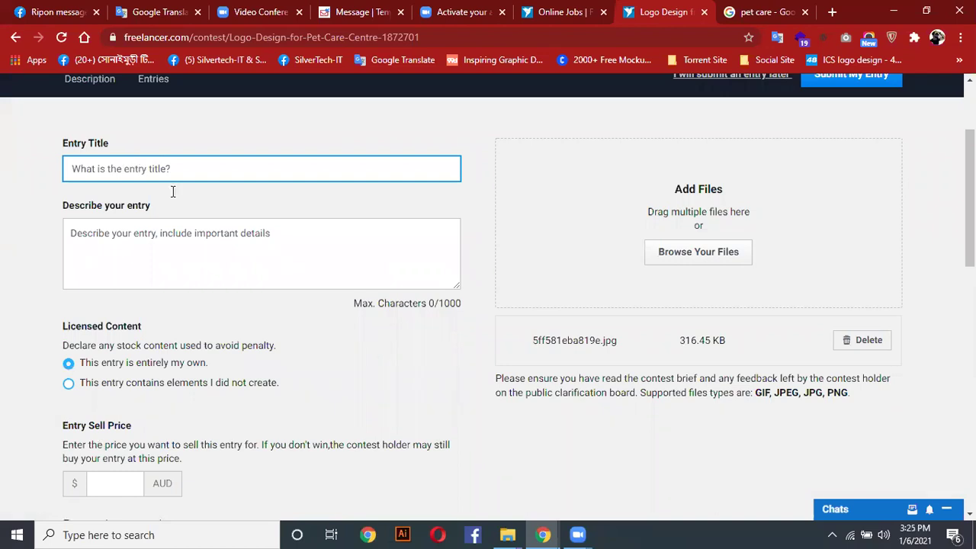
pyautogui.click(189, 265)
pyautogui.click(193, 265)
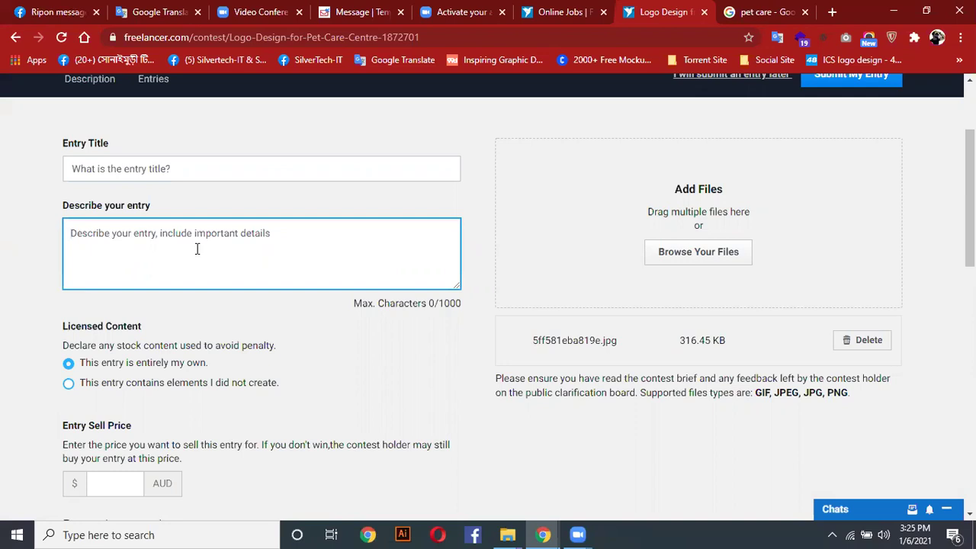
pyautogui.scroll(-4, 111, 197)
pyautogui.click(111, 197)
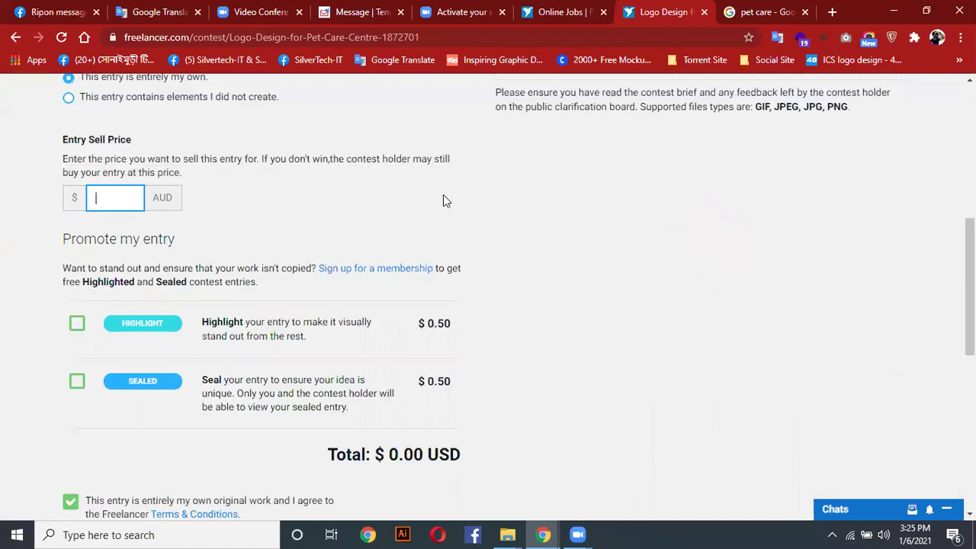
pyautogui.scroll(5, 443, 201)
pyautogui.scroll(1, 876, 163)
pyautogui.doubleClick(846, 182)
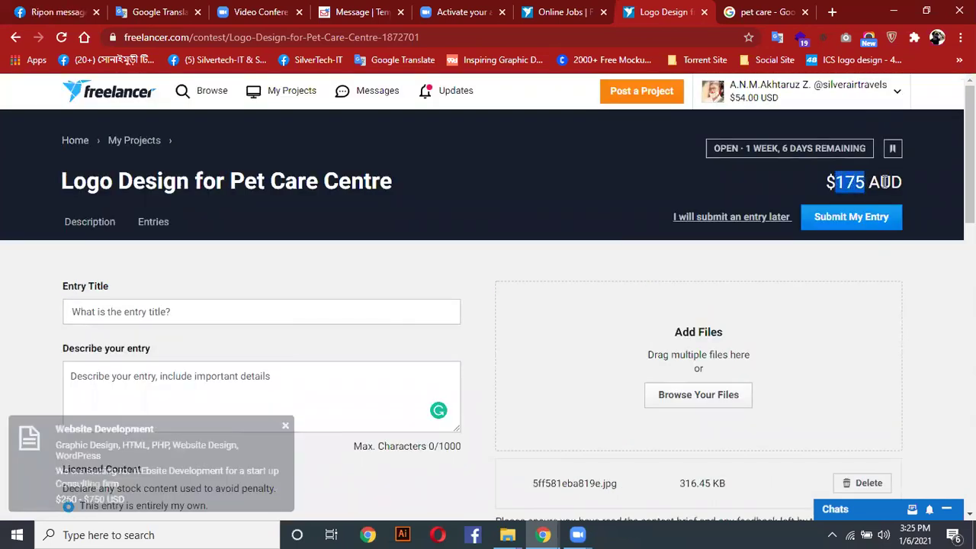
pyautogui.scroll(-3, 134, 306)
pyautogui.click(128, 345)
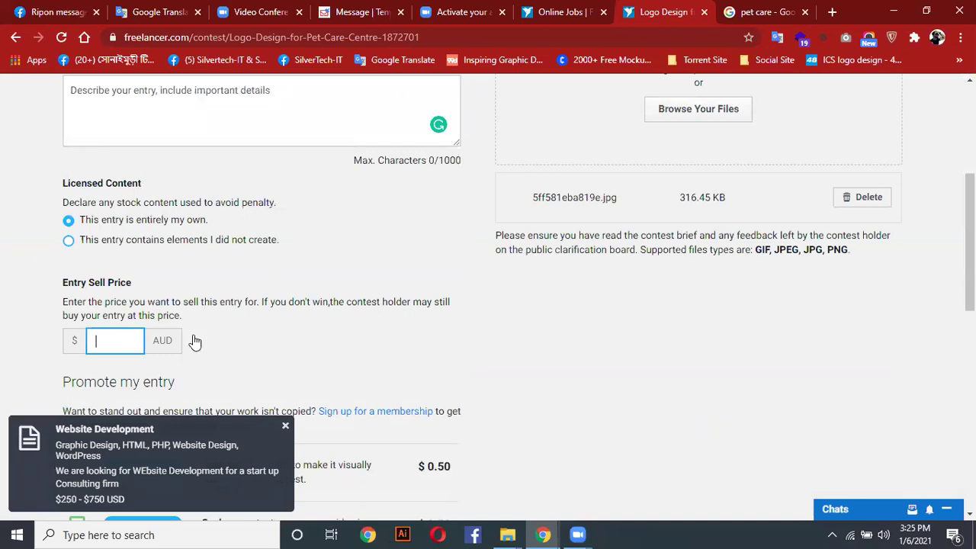
pyautogui.scroll(-3, 194, 343)
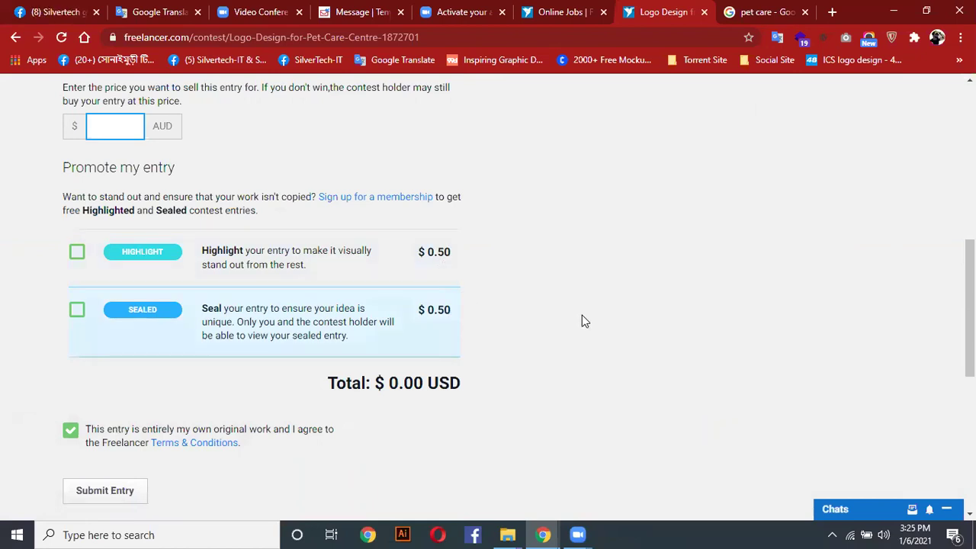
pyautogui.scroll(1, 577, 320)
pyautogui.scroll(4, 574, 320)
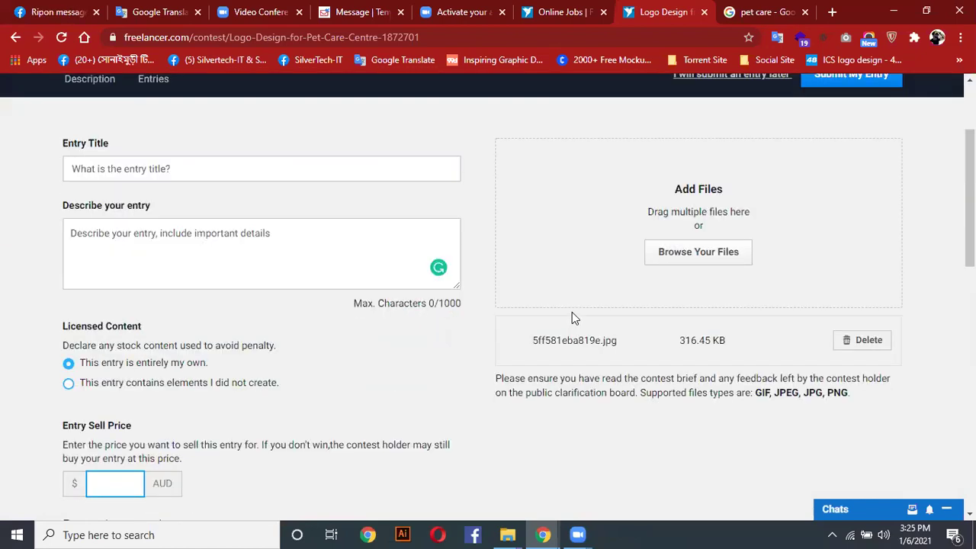
pyautogui.scroll(-10, 562, 312)
pyautogui.scroll(15, 551, 308)
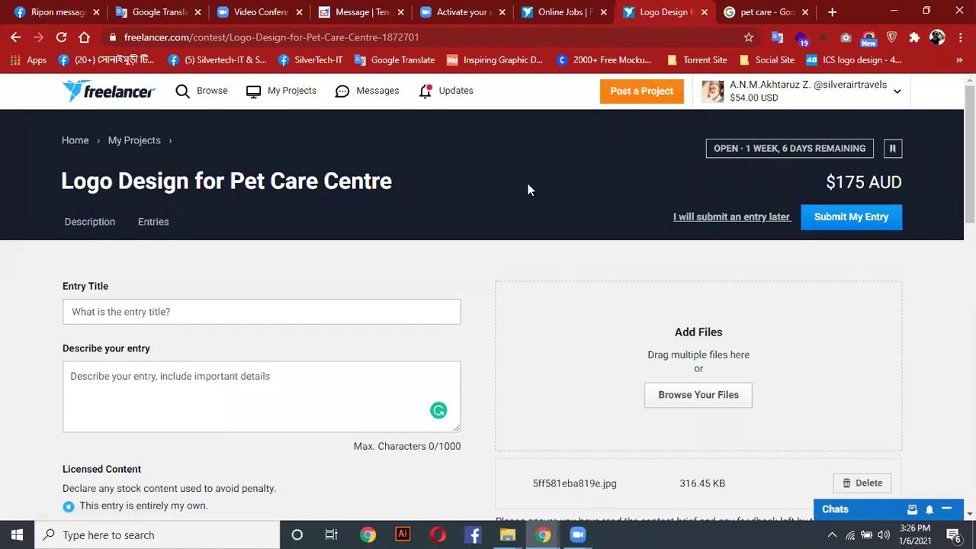
pyautogui.scroll(-4, 507, 229)
pyautogui.scroll(4, 478, 271)
# Highlight 'Pet Care Centre' in the Logo Design for Pet Care Centre contest title.
pyautogui.moveTo(231, 174); pyautogui.dragTo(318, 176)
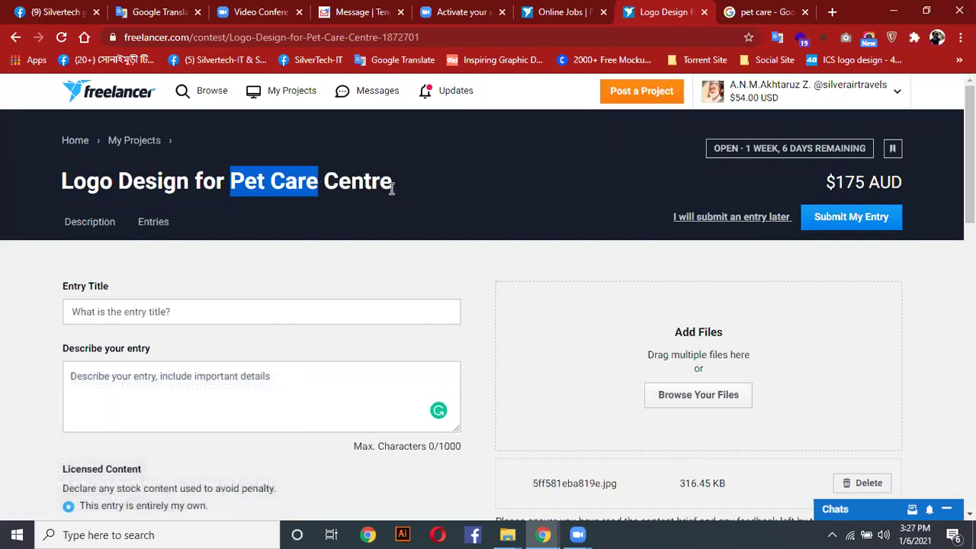
pyautogui.moveTo(392, 180); pyautogui.dragTo(238, 175)
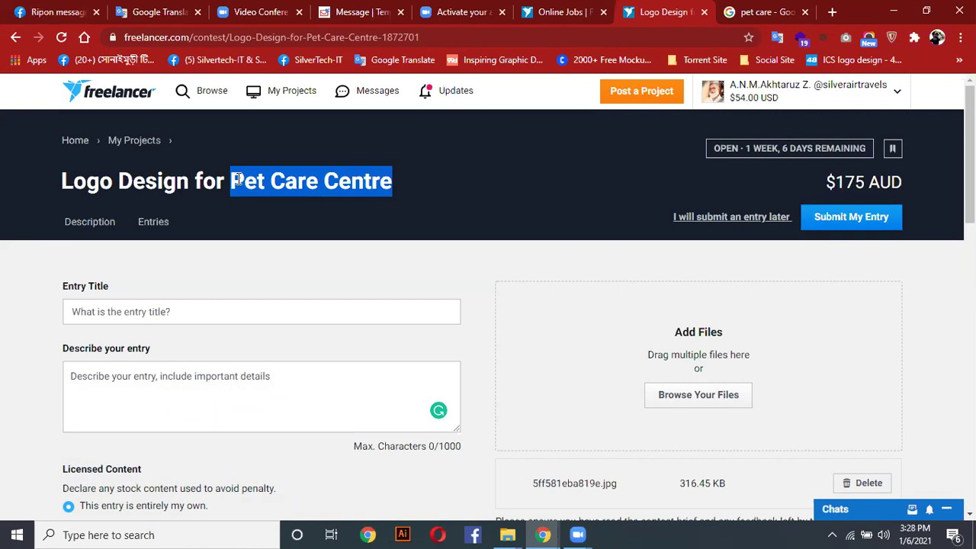
# From the account menu, go to Withdraw Funds and choose Express Withdrawal for the $54.00 USD balance.
pyautogui.click(859, 93)
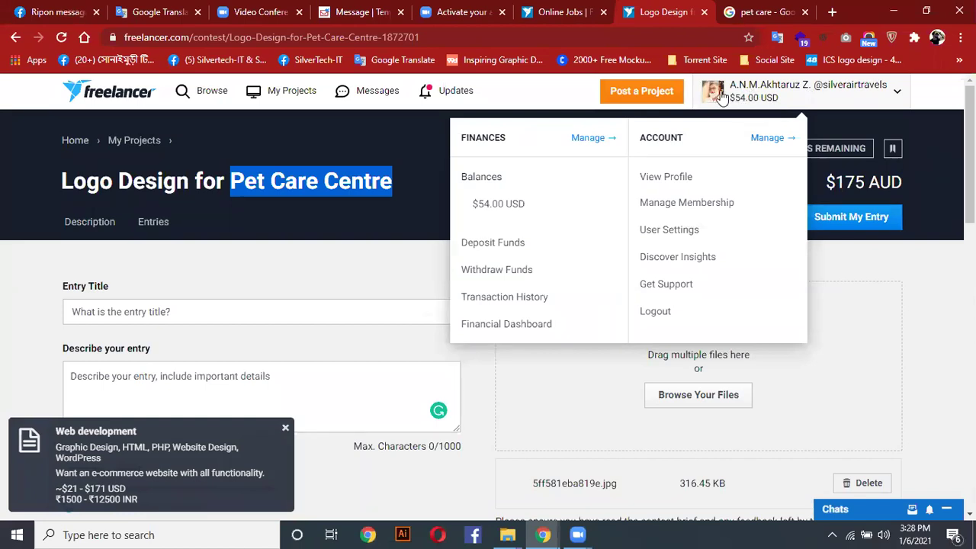
pyautogui.click(481, 273)
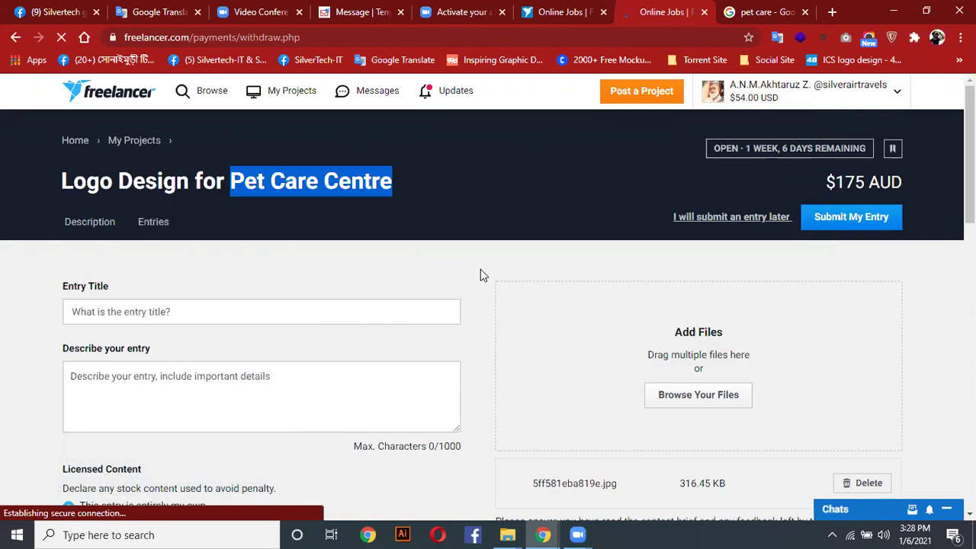
pyautogui.scroll(-4, 480, 272)
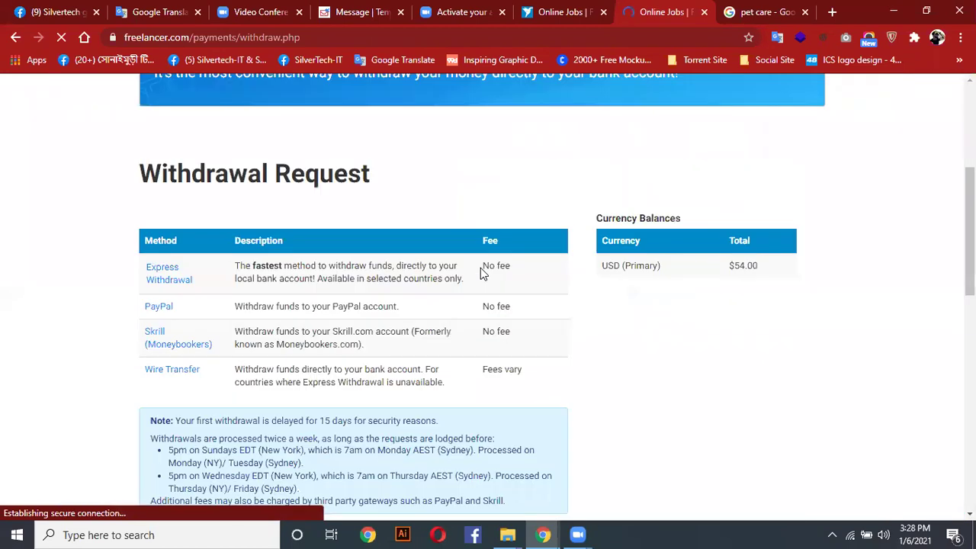
pyautogui.scroll(-2, 503, 264)
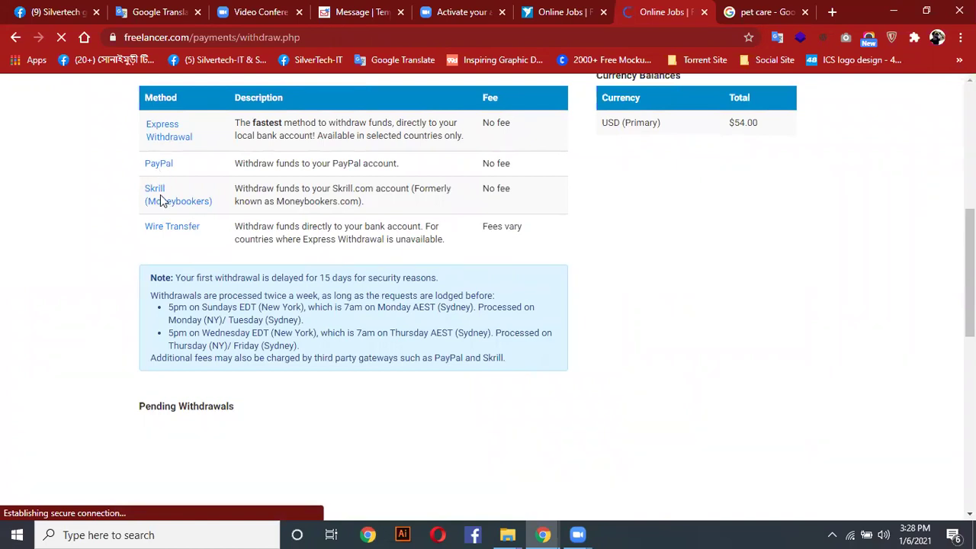
pyautogui.scroll(1, 320, 206)
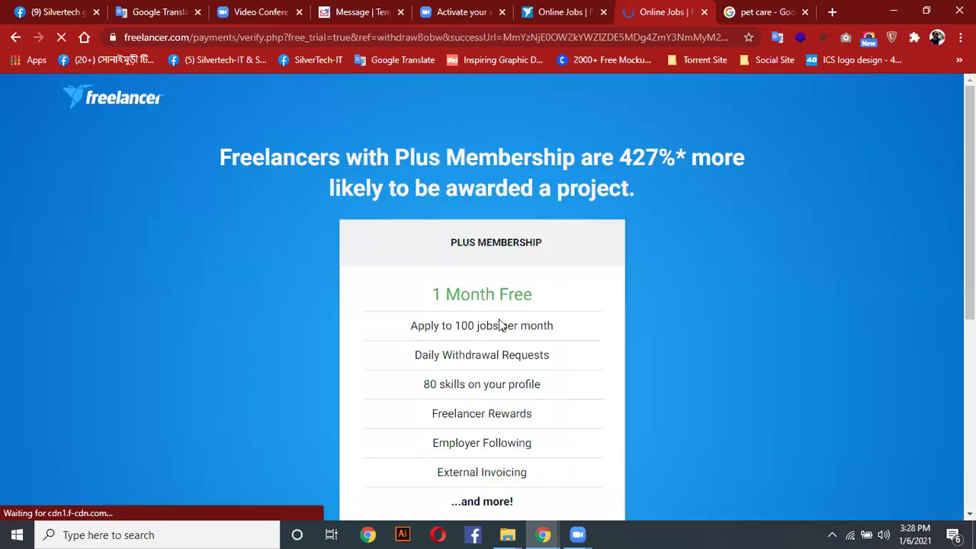
# Skip the Plus Membership 1 Month Free trial offer.
pyautogui.scroll(-3, 499, 324)
pyautogui.scroll(-2, 479, 328)
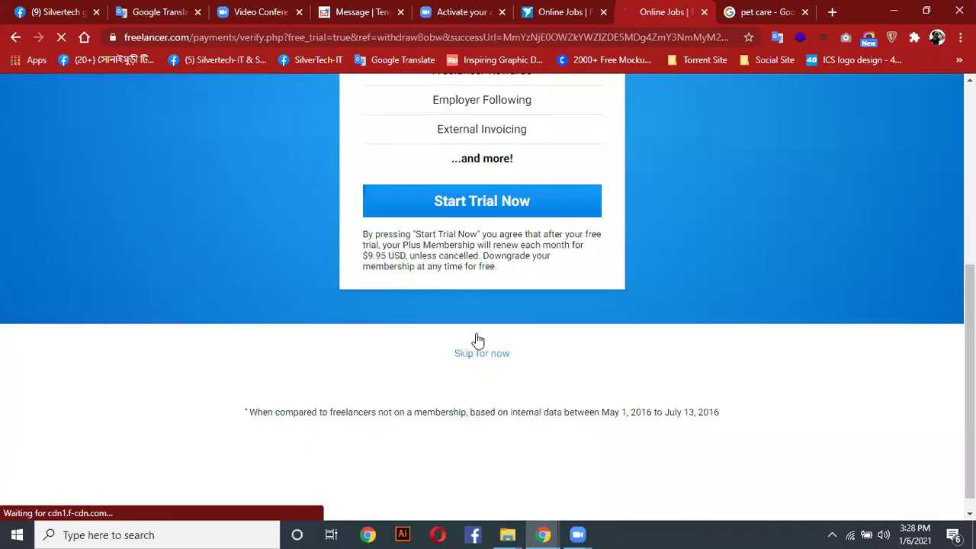
pyautogui.scroll(-1, 475, 340)
pyautogui.click(479, 343)
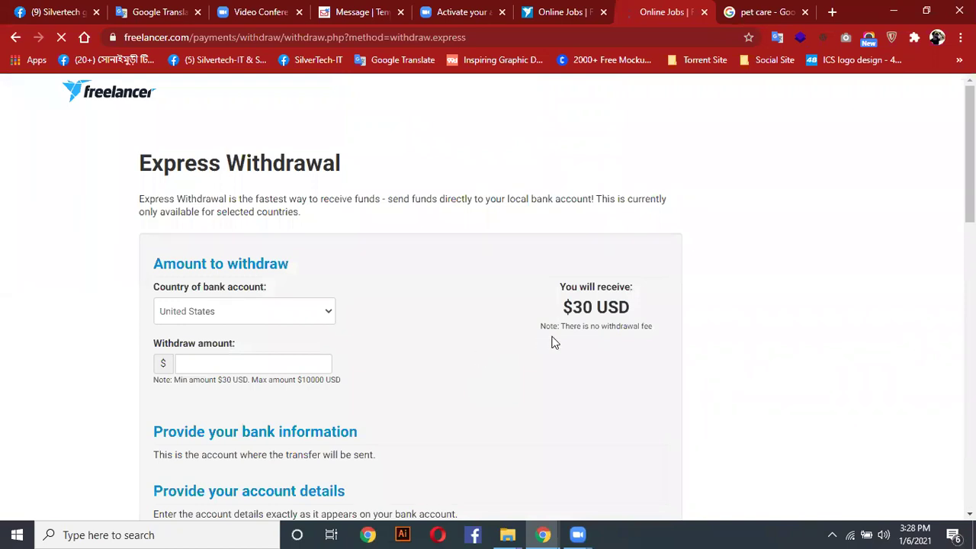
# Review the $54.00 USD Express Withdrawal form and open the Country of bank account list.
pyautogui.scroll(-2, 253, 320)
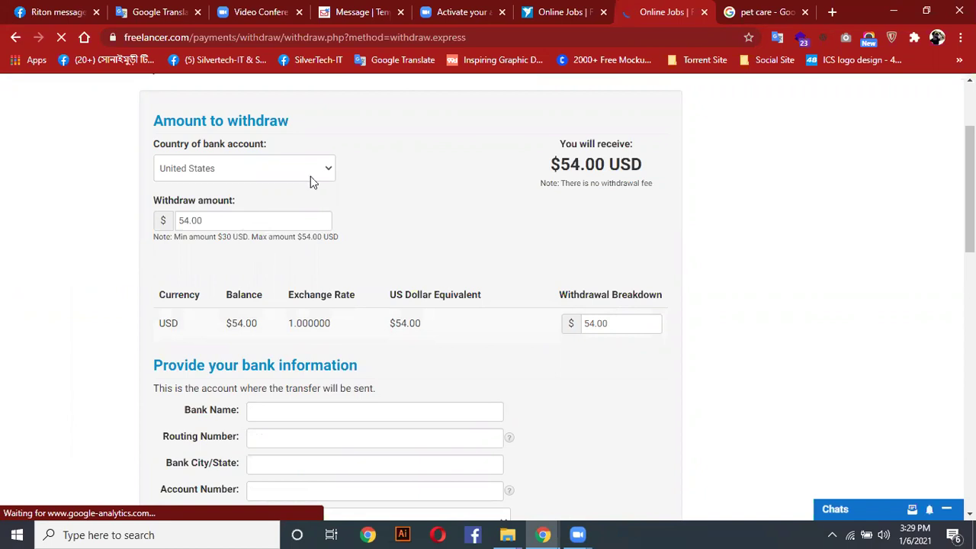
pyautogui.scroll(-1, 312, 305)
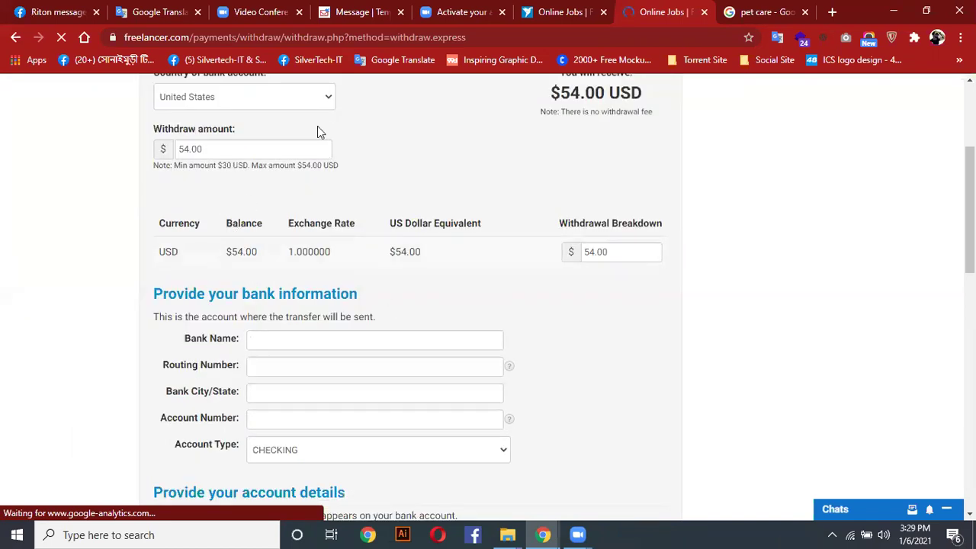
pyautogui.scroll(2, 331, 242)
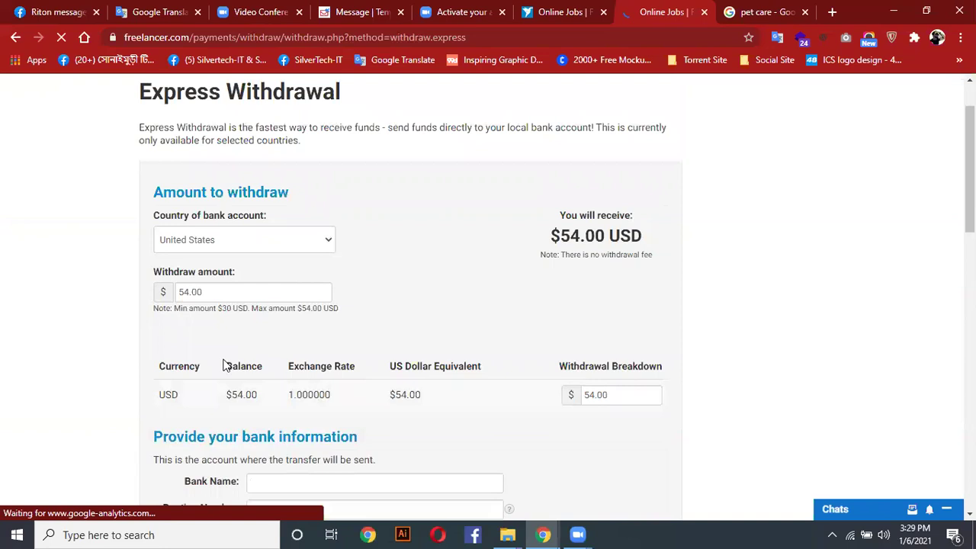
pyautogui.hotkey('alt', 'Down')
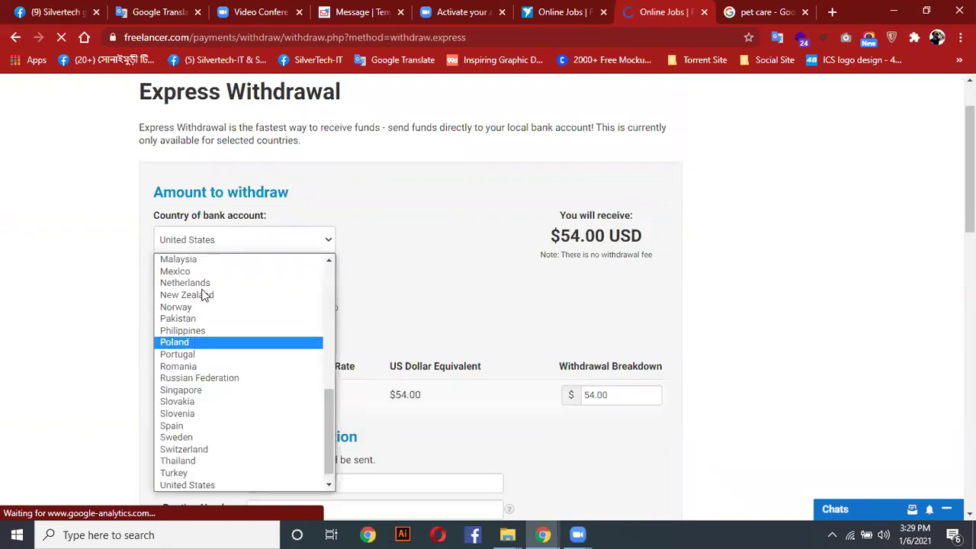
pyautogui.scroll(5, 203, 293)
# Choose Bangladesh as the bank country, check the ৳4348.41 BDT amount, and review the bank fields.
pyautogui.click(203, 294)
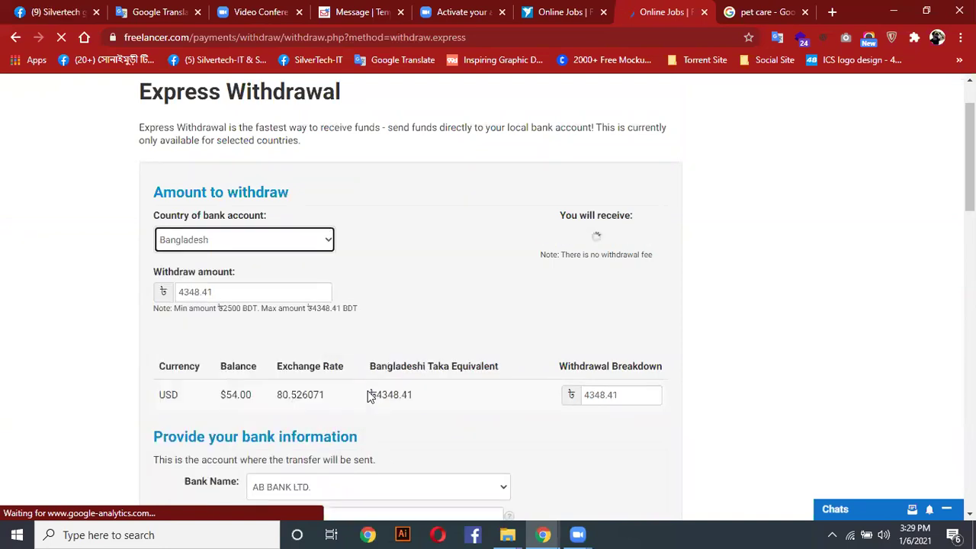
pyautogui.doubleClick(415, 401)
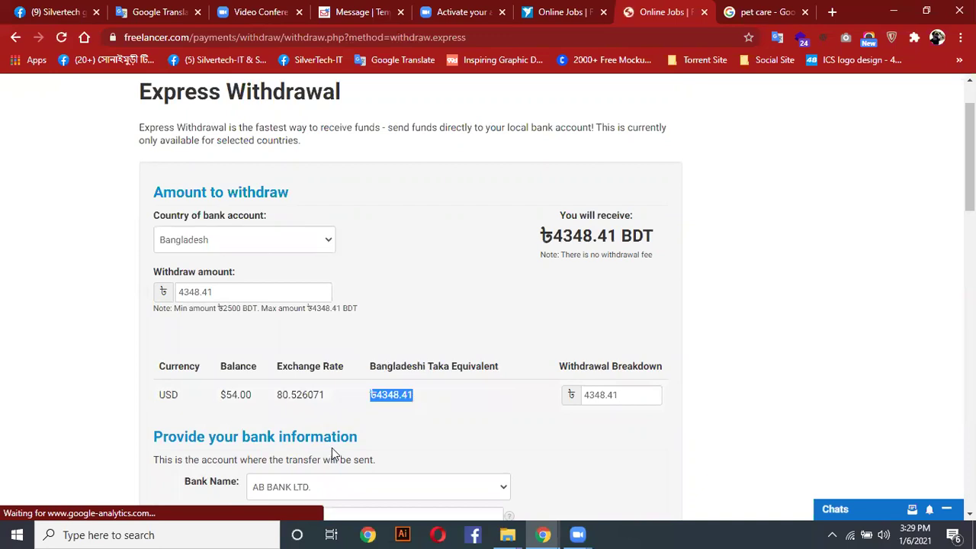
pyautogui.scroll(-1, 331, 449)
pyautogui.scroll(-1, 301, 280)
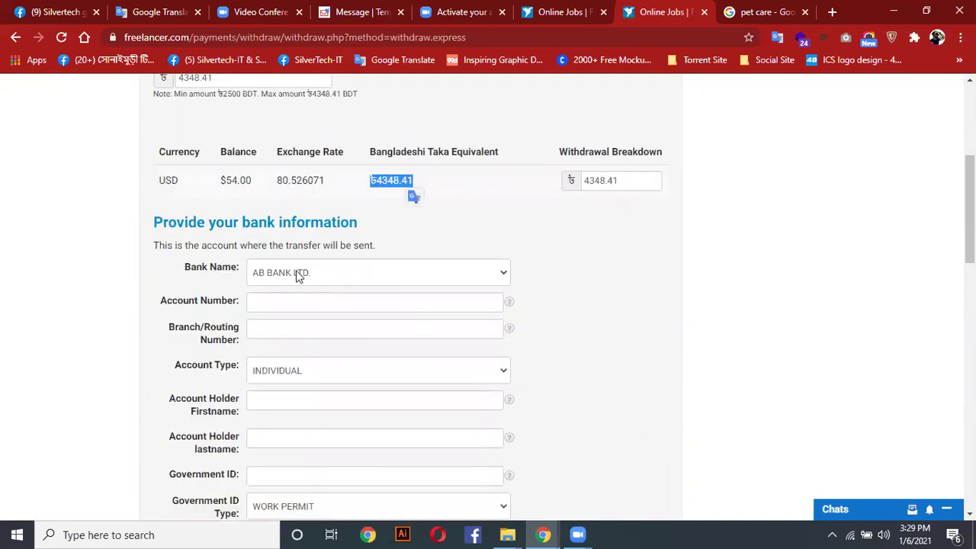
pyautogui.click(305, 288)
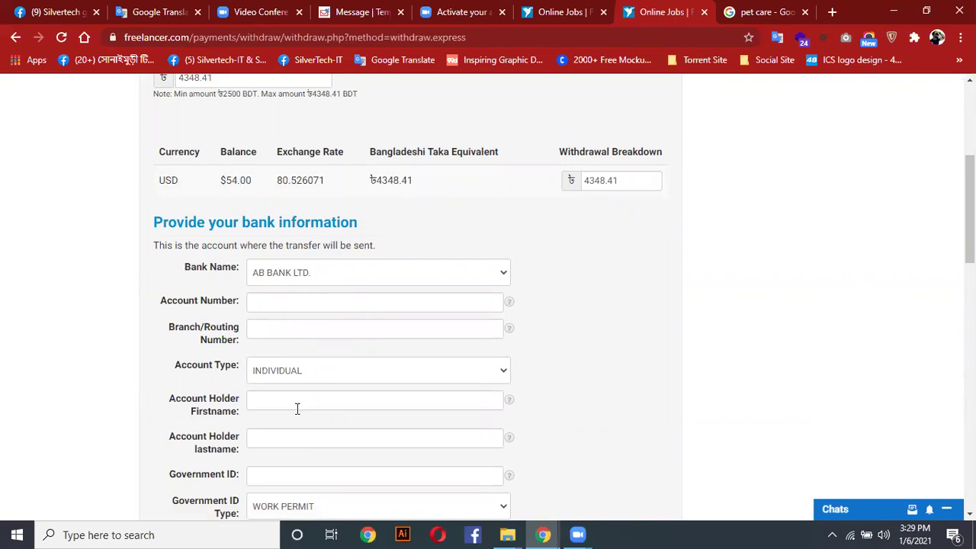
pyautogui.scroll(-2, 294, 404)
pyautogui.scroll(-5, 272, 300)
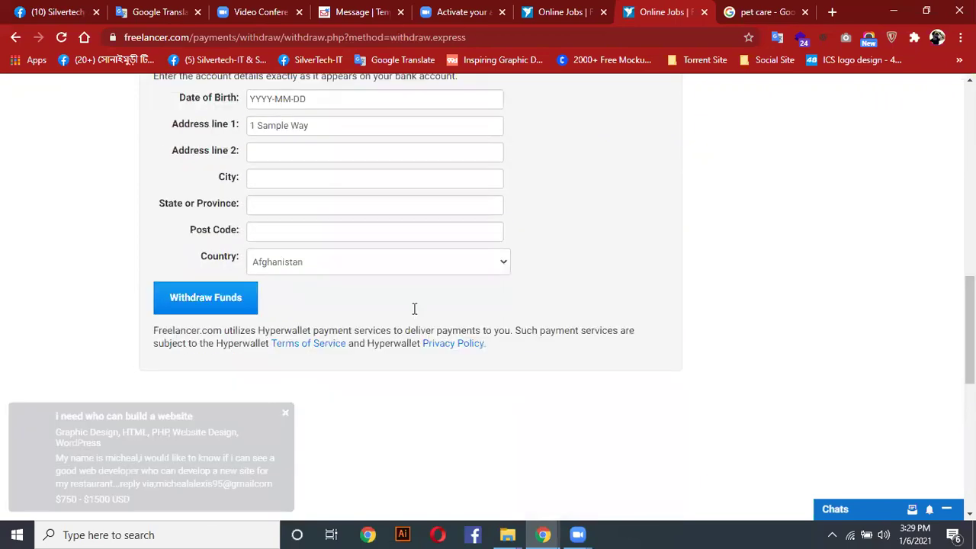
pyautogui.scroll(4, 414, 307)
pyautogui.scroll(5, 415, 315)
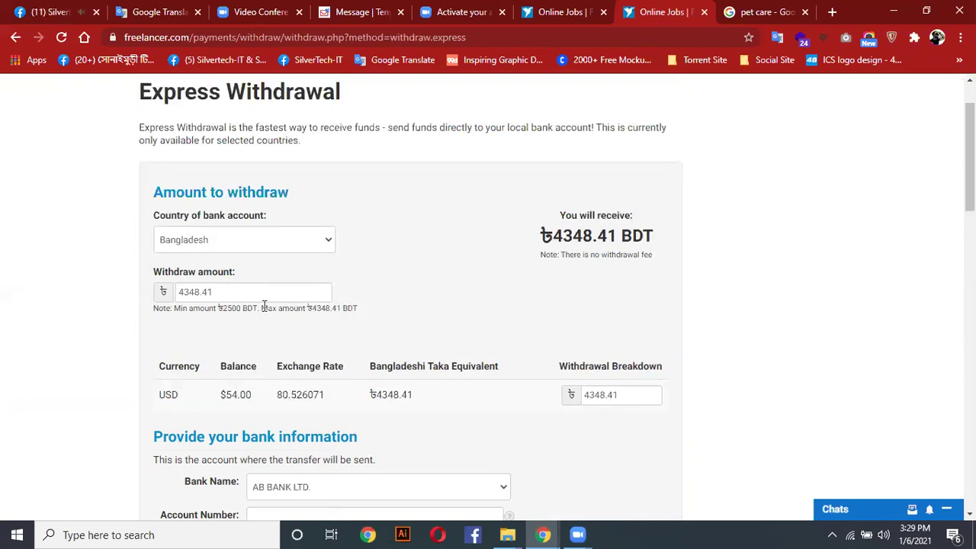
# Return from the Express Withdrawal form to the top of the Plus Membership offer page.
pyautogui.click(16, 40)
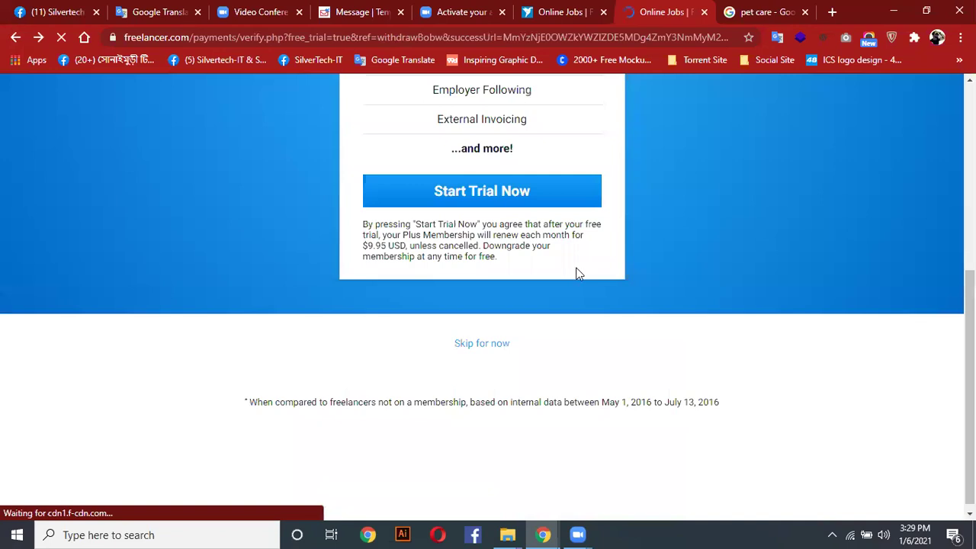
pyautogui.scroll(1, 577, 273)
pyautogui.scroll(3, 577, 273)
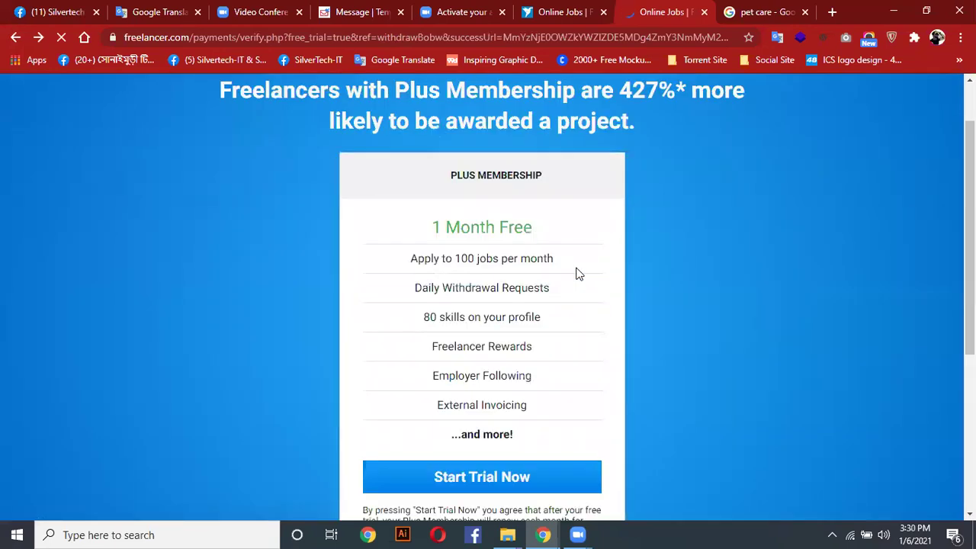
pyautogui.scroll(1, 577, 273)
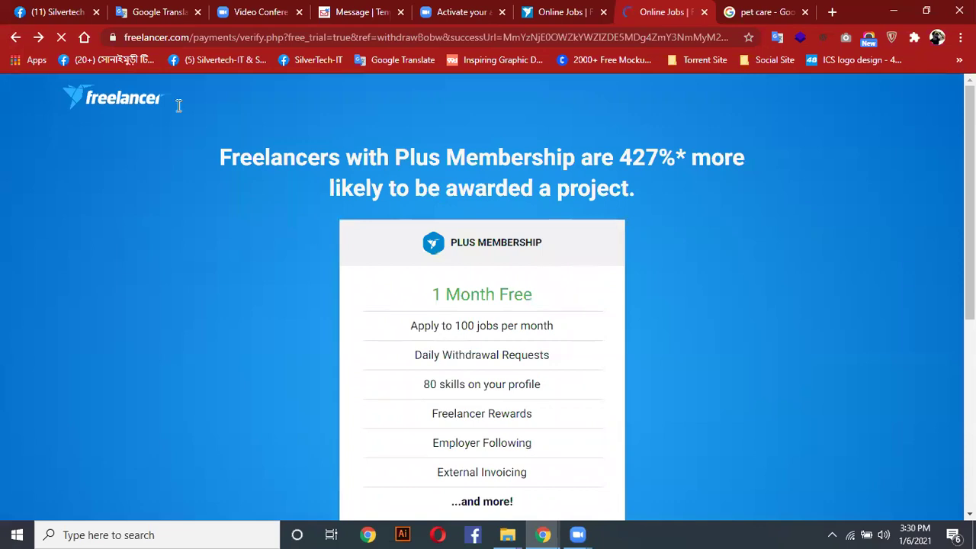